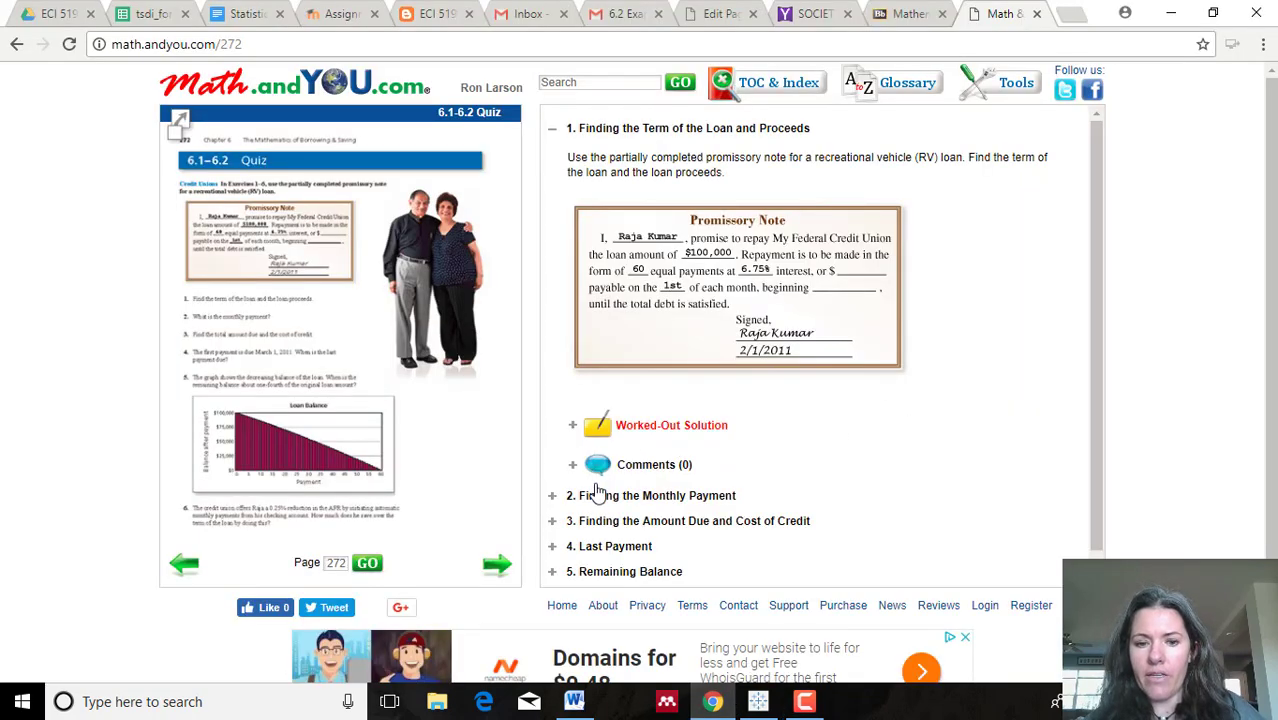
- Expand exercise 2, Finding the Monthly Payment, and switch to the Word document containing the payment formula
left_click(554, 495)
scroll(843, 407, "down", 3)
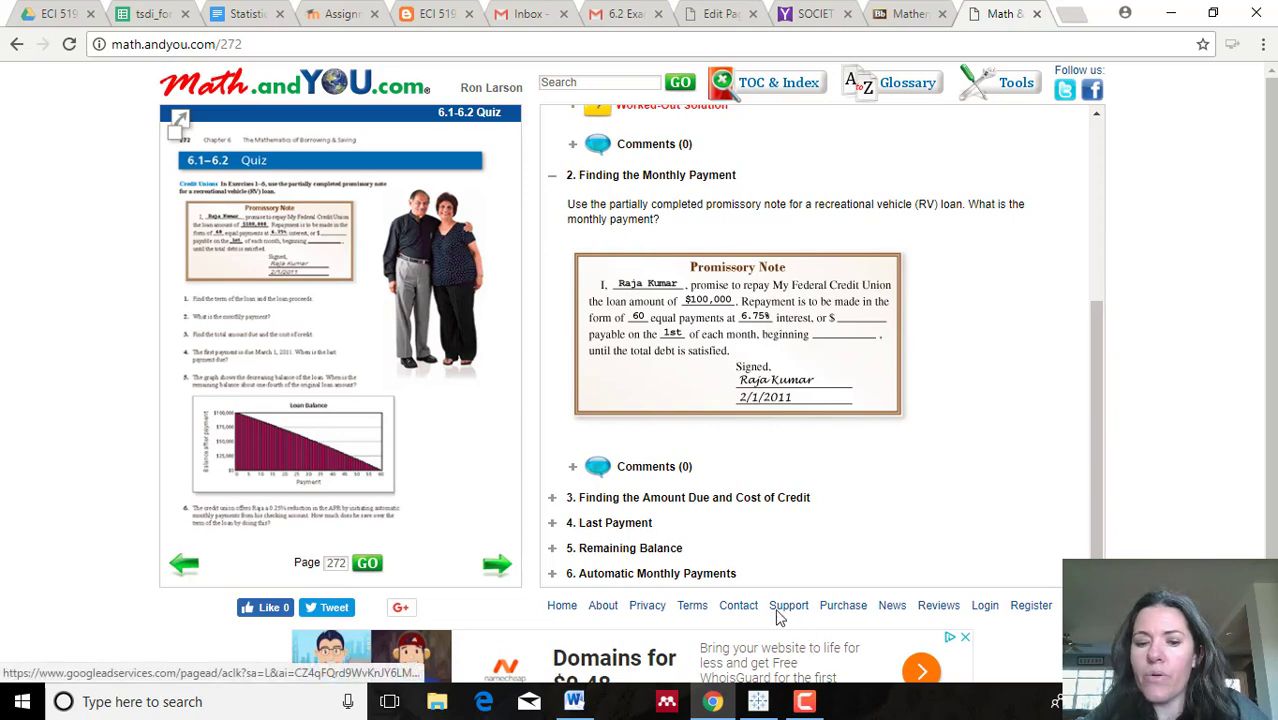
left_click(577, 697)
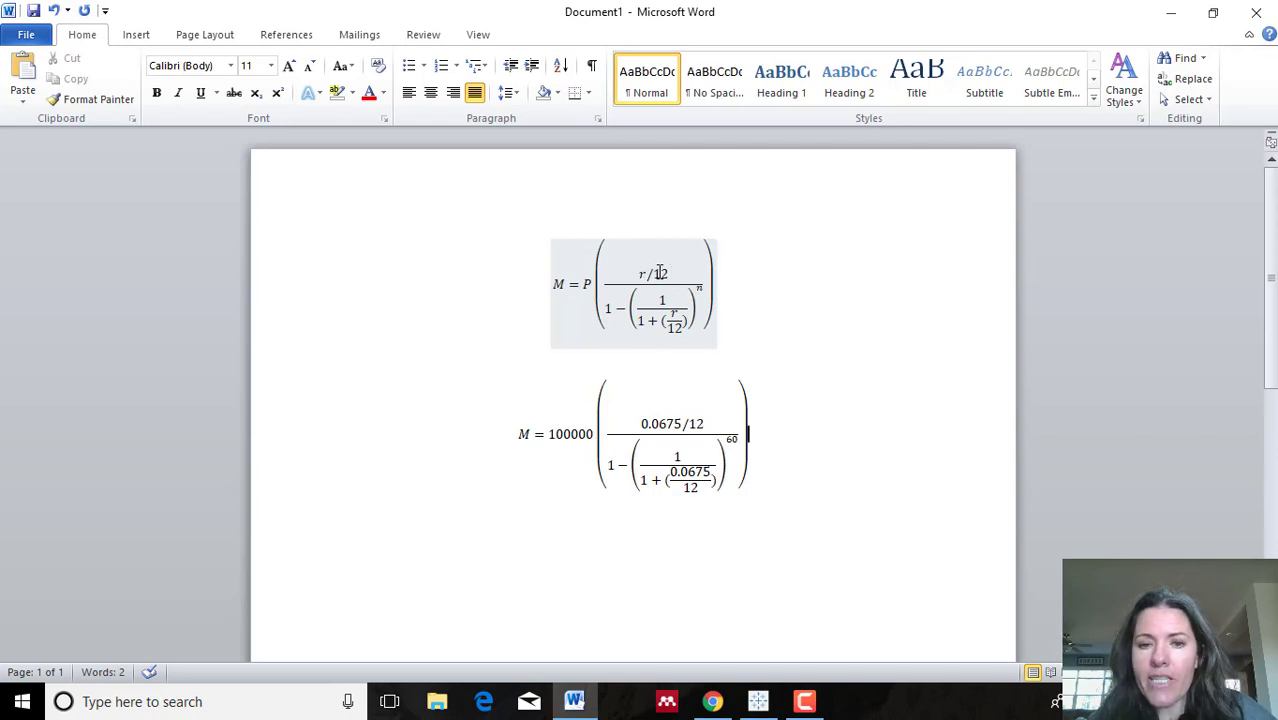
- Compare the promissory note's loan amount, interest rate and number of payments with the values in the substituted Word equation
left_click(712, 701)
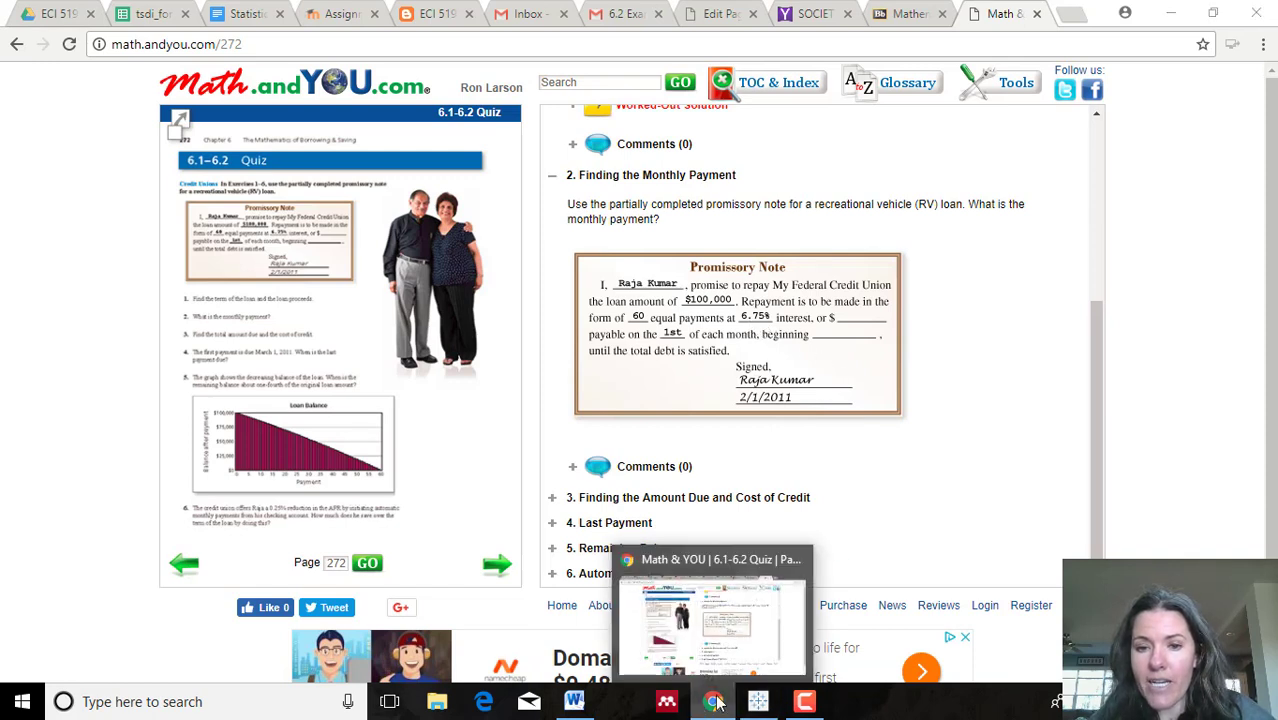
left_click(574, 701)
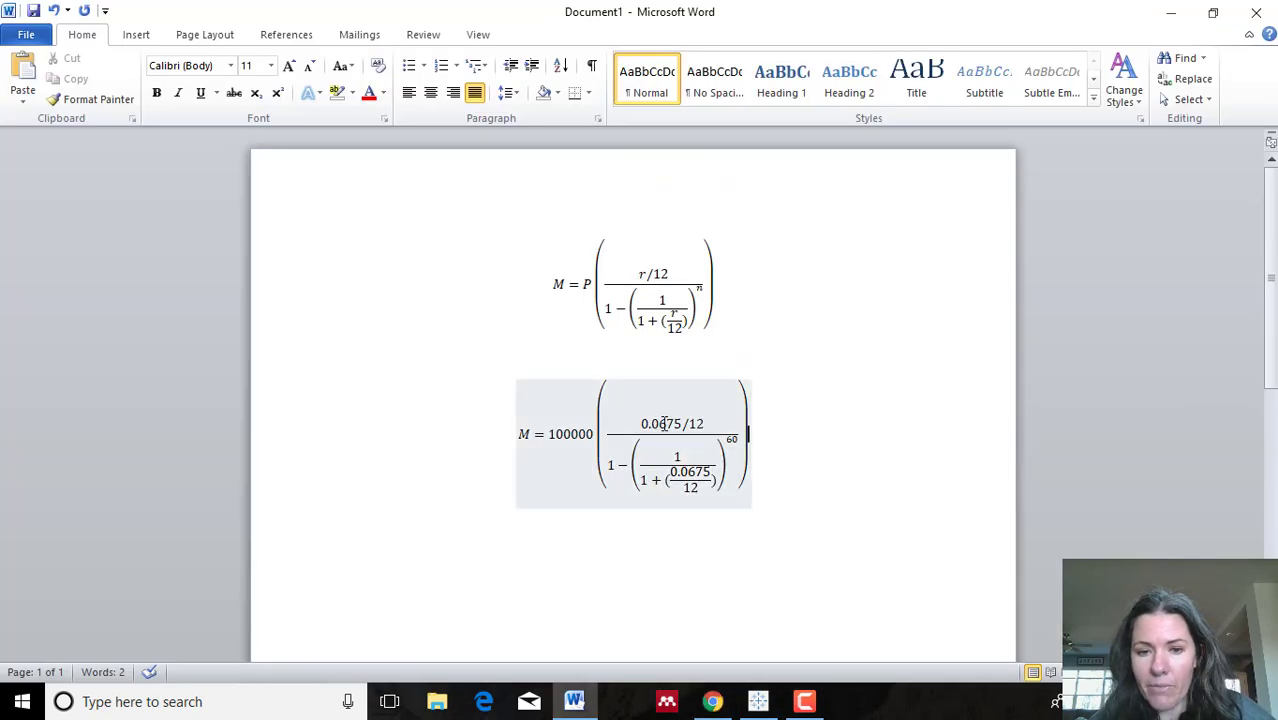
left_click_drag(682, 424, 652, 425)
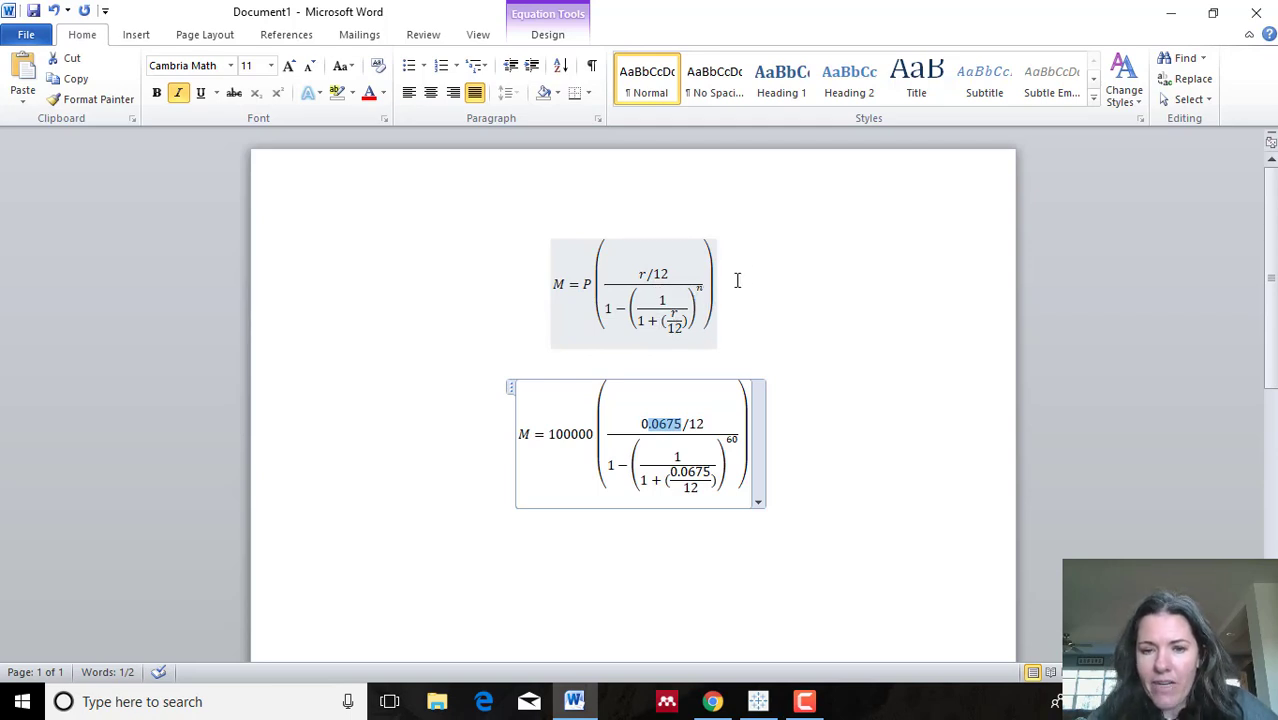
left_click(808, 477)
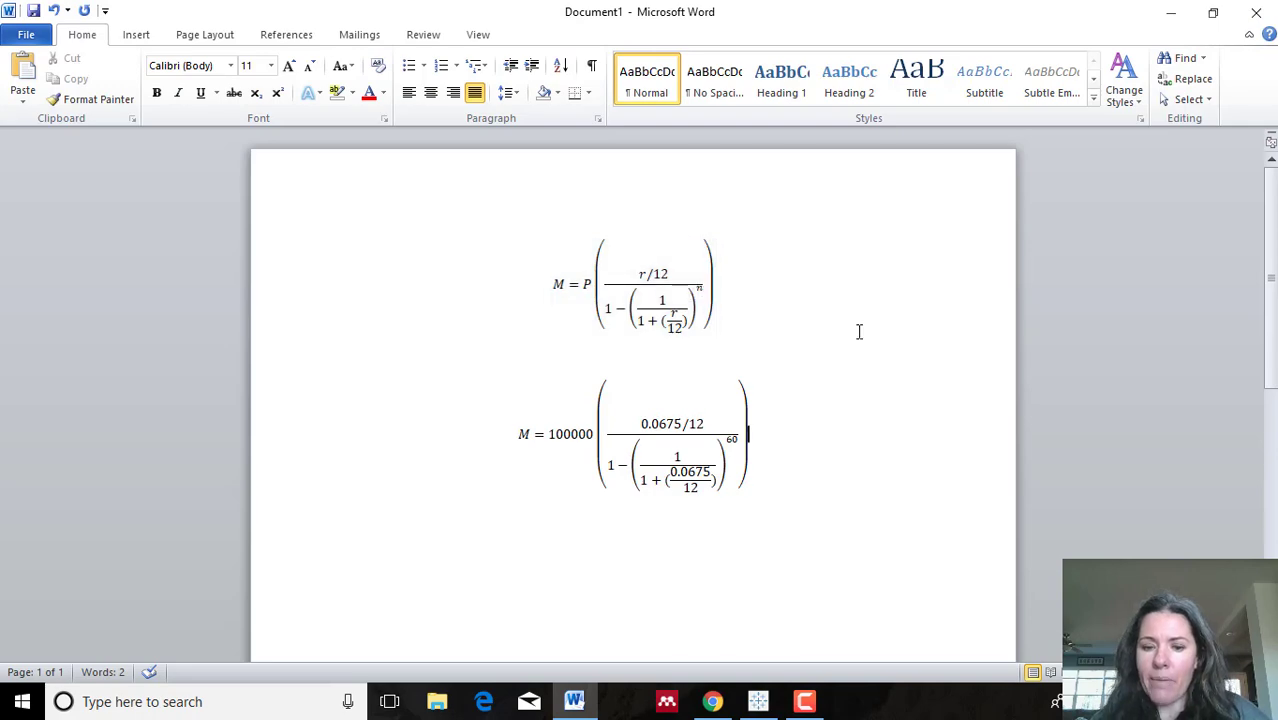
left_click(712, 701)
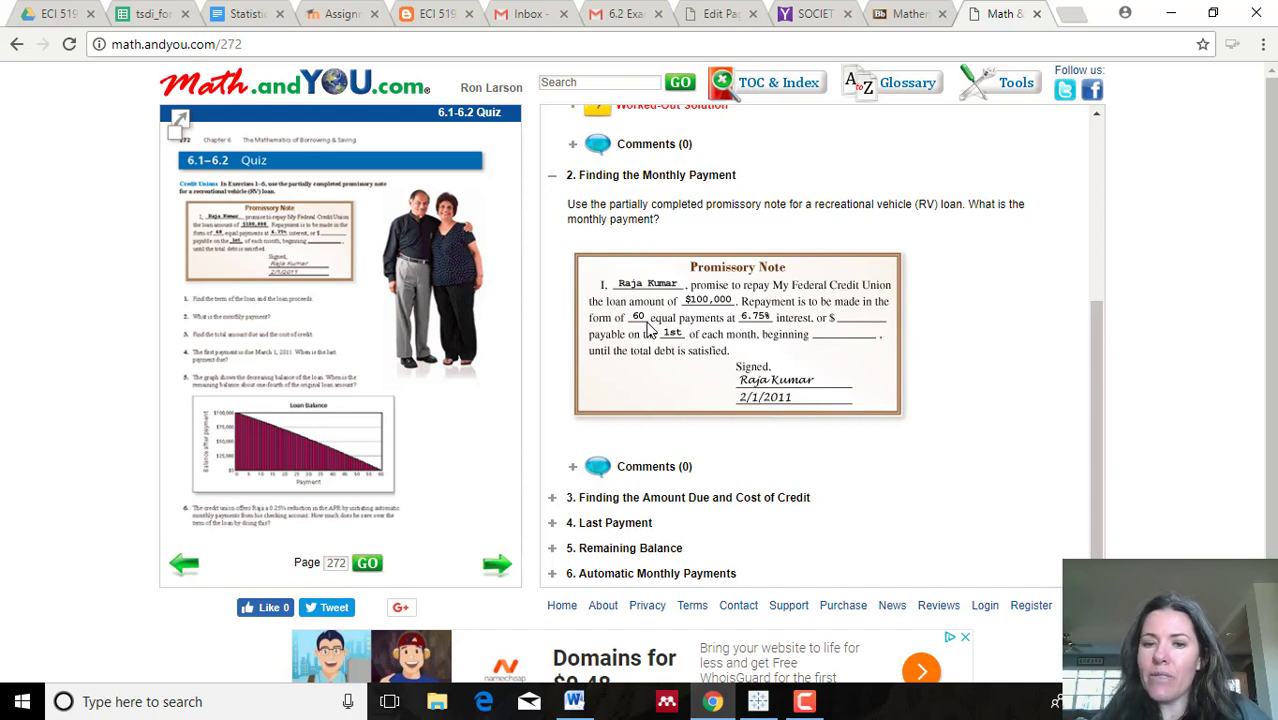
mouse_move(710, 700)
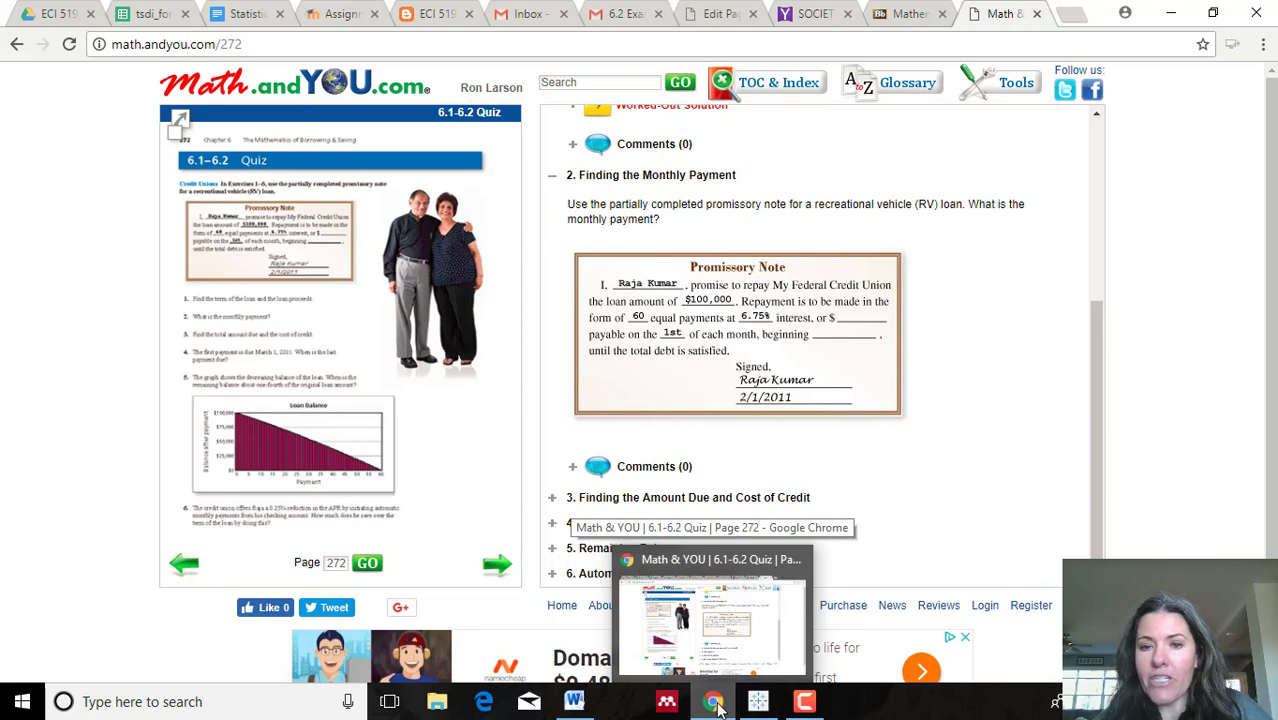
left_click(716, 704)
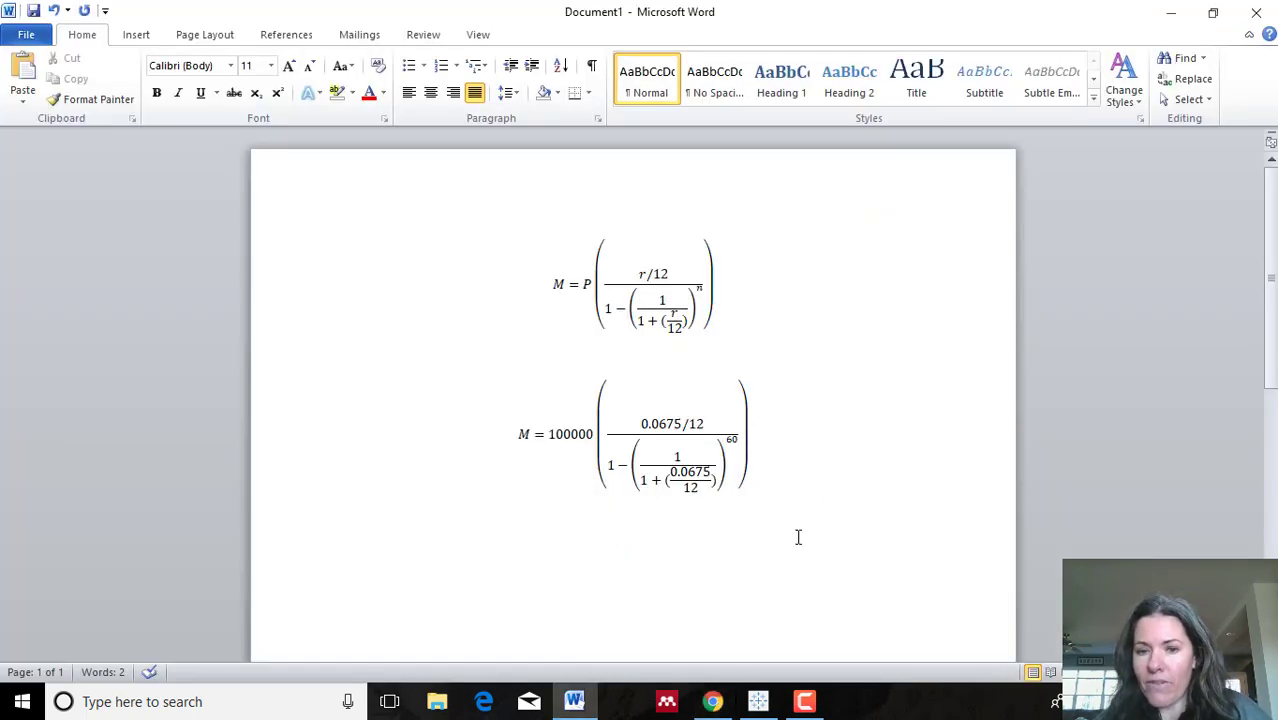
left_click(744, 437)
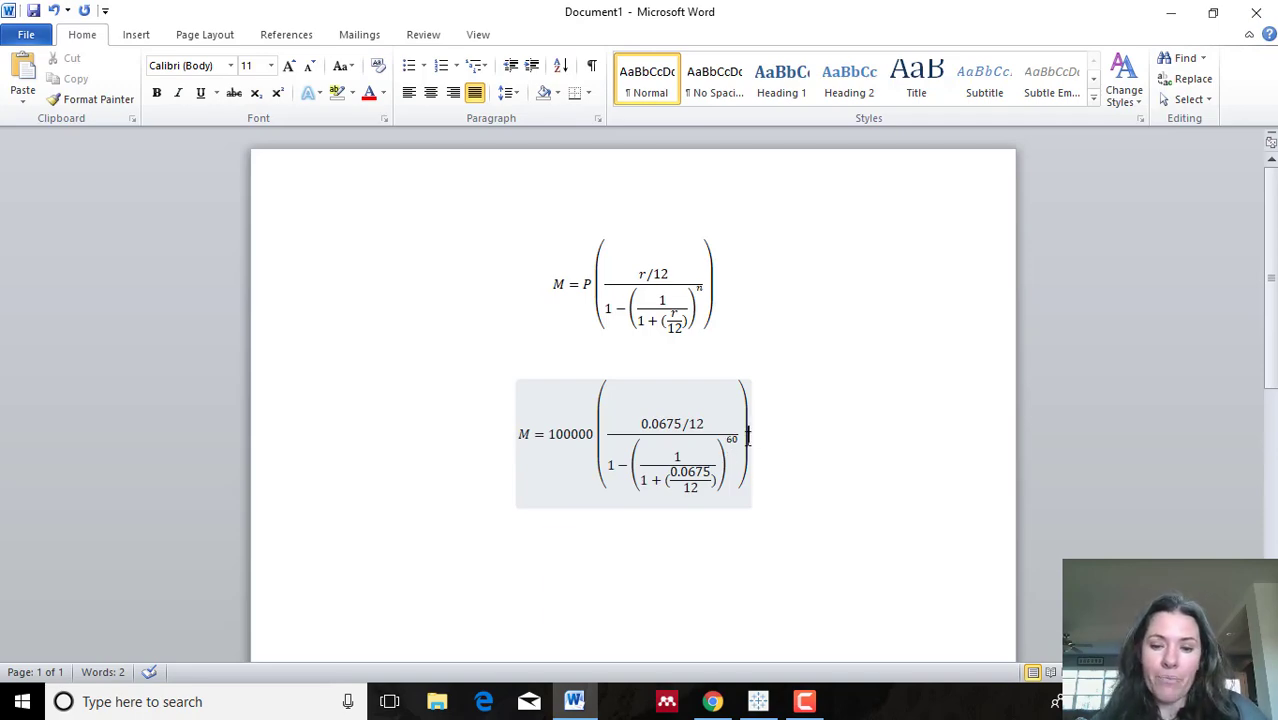
left_click(712, 701)
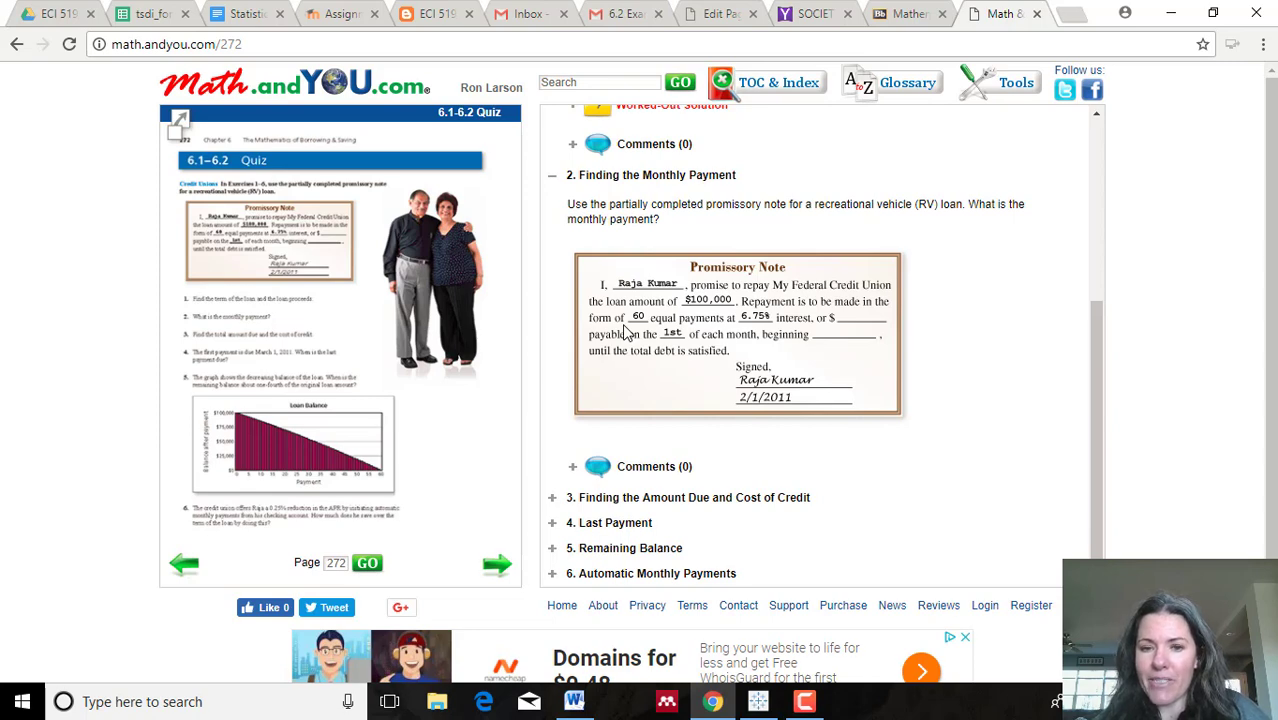
left_click(712, 701)
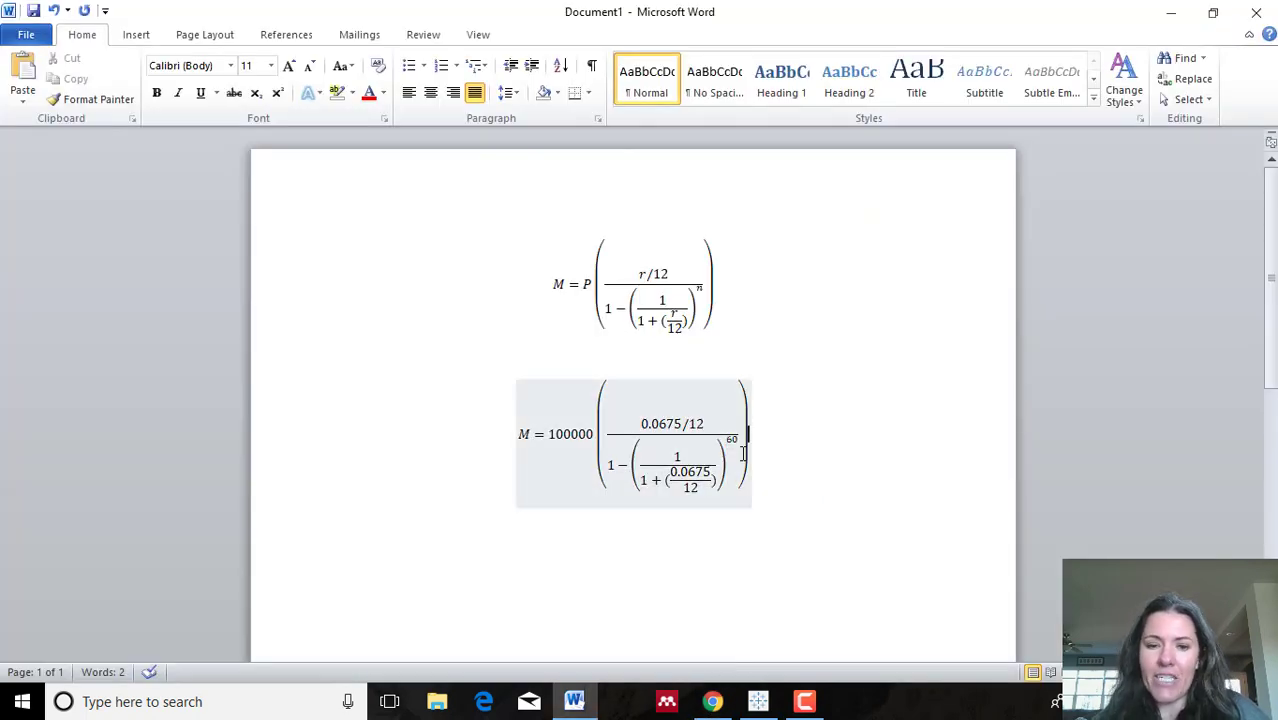
- Duplicate the equation with the substituted loan values onto a new line below it
left_click(799, 466)
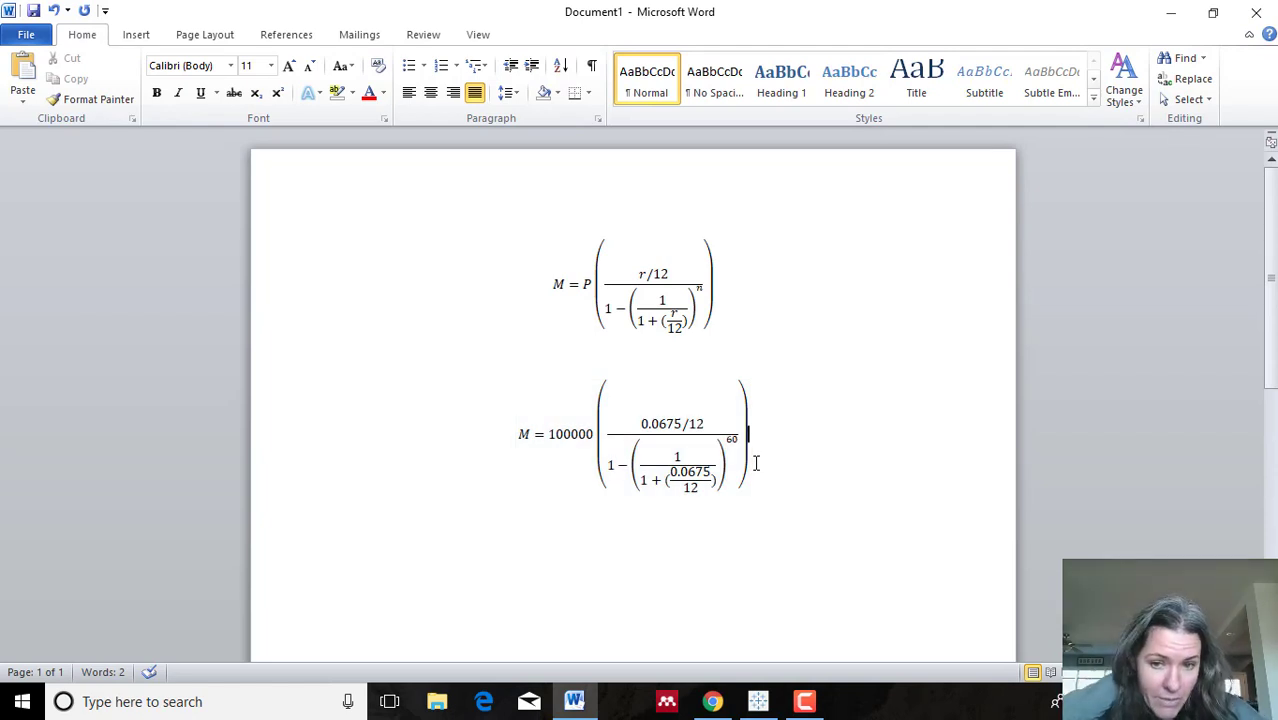
key("Return")
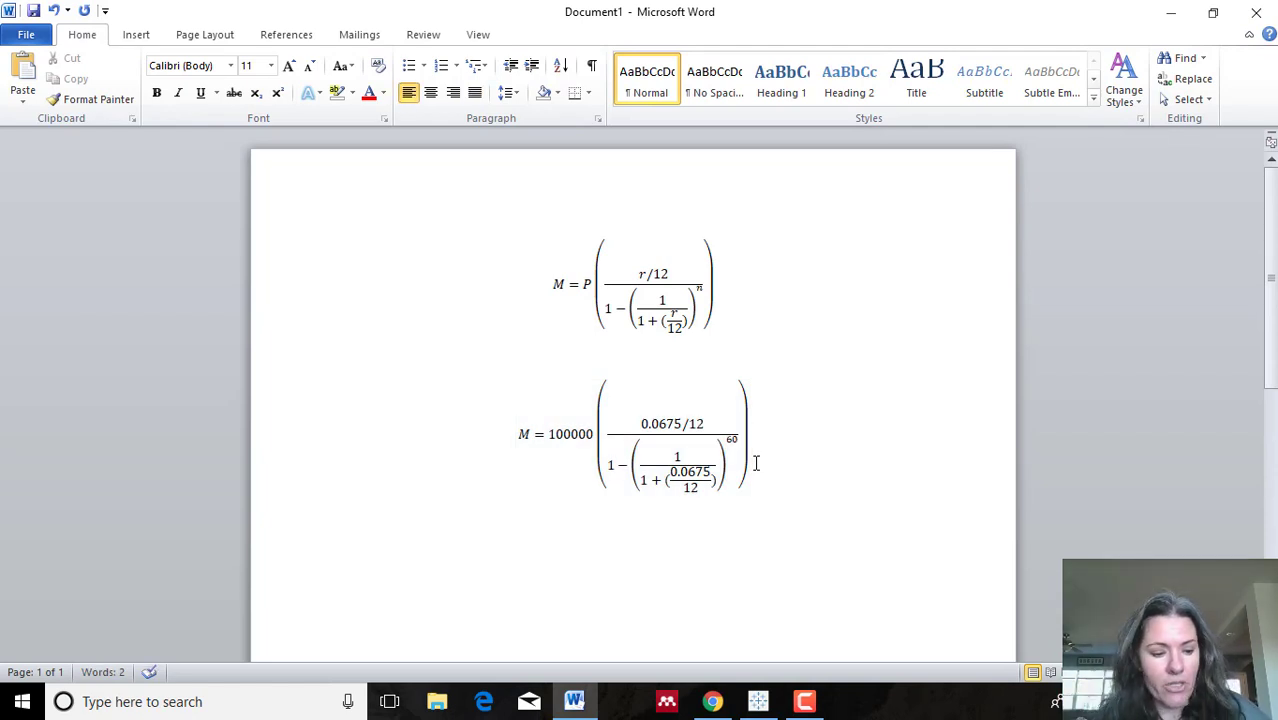
left_click_drag(749, 427, 511, 414)
key("ctrl+c")
left_click(625, 585)
key("ctrl+v")
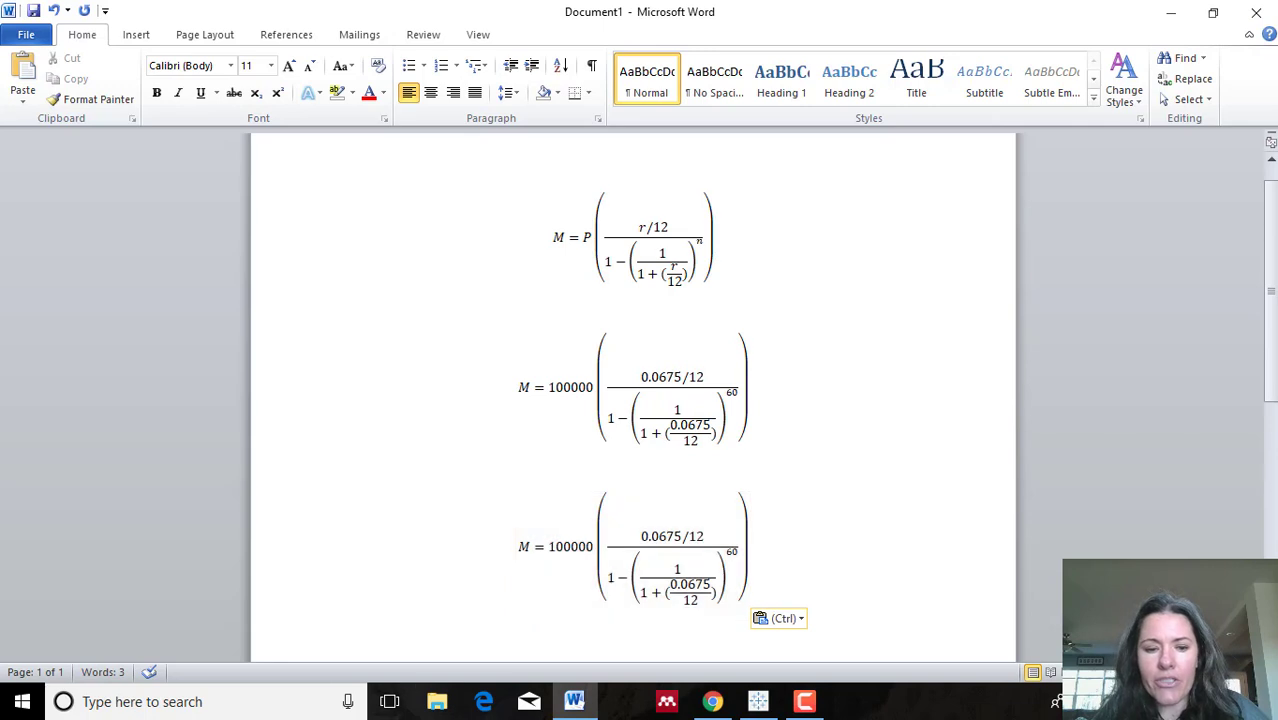
- Launch the Windows Calculator and move its window clear of the equations
left_click(237, 703)
type("cal")
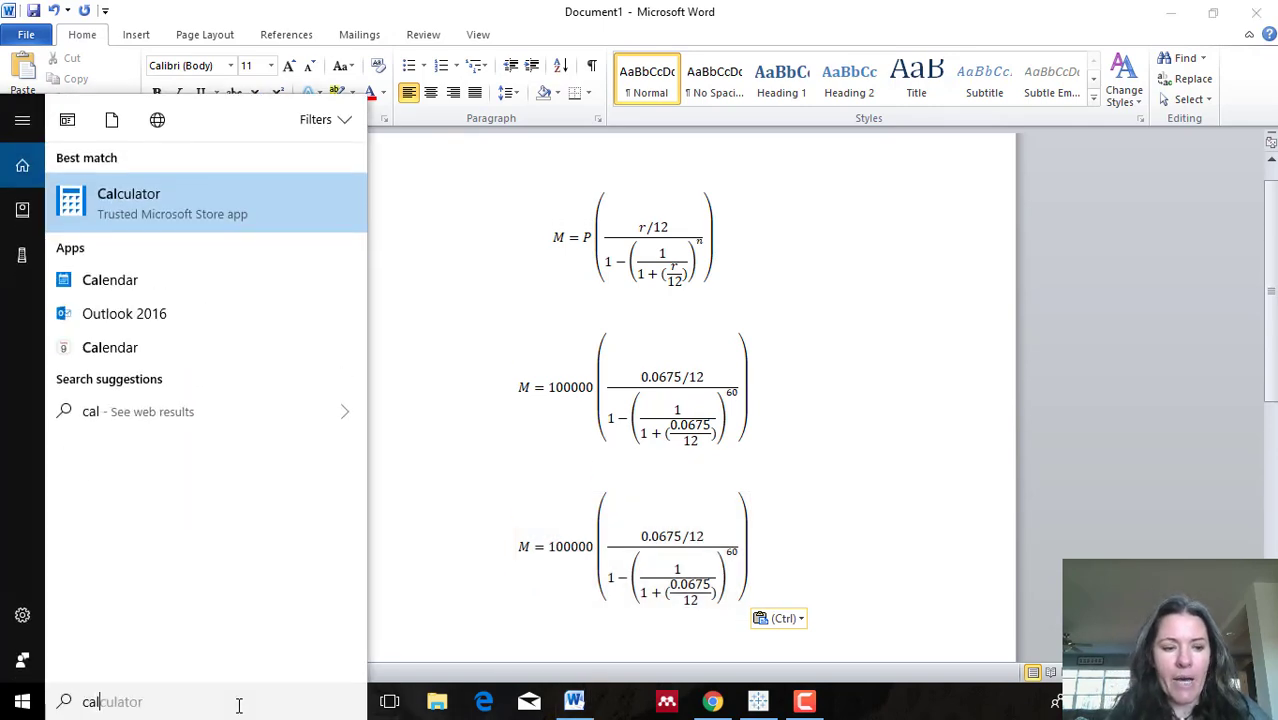
type("culator")
key("Return")
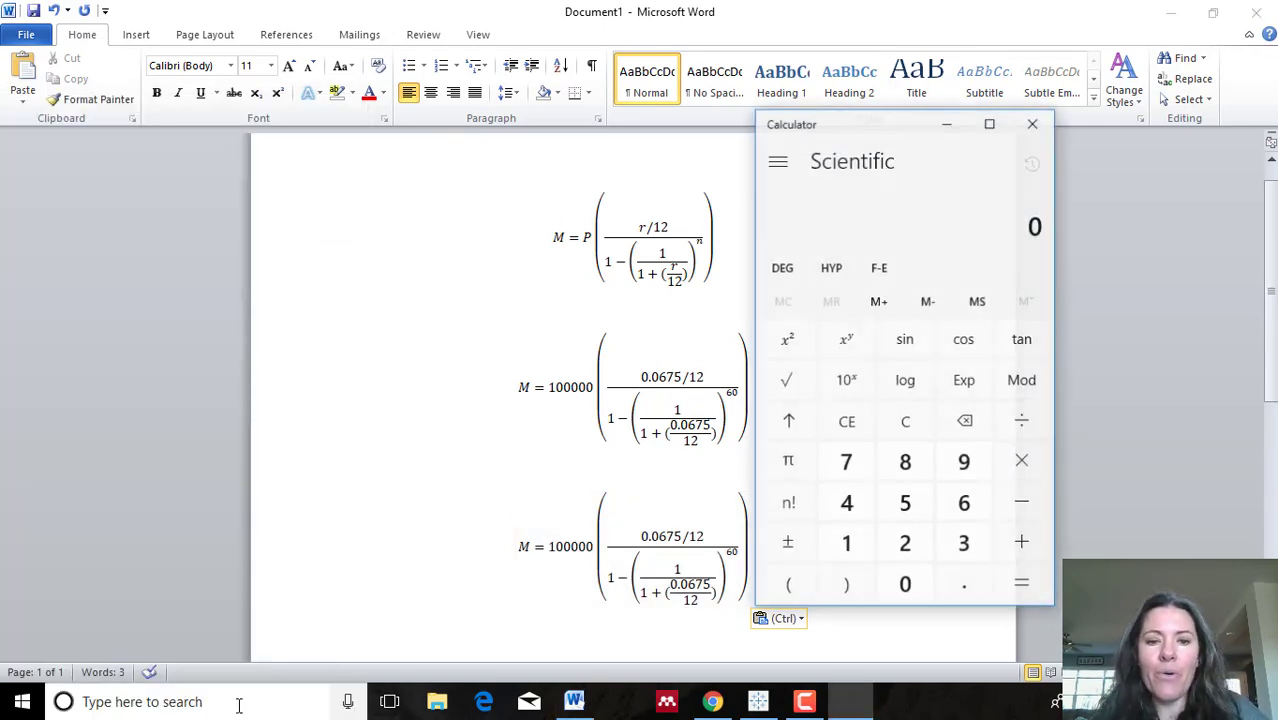
left_click_drag(876, 125, 998, 123)
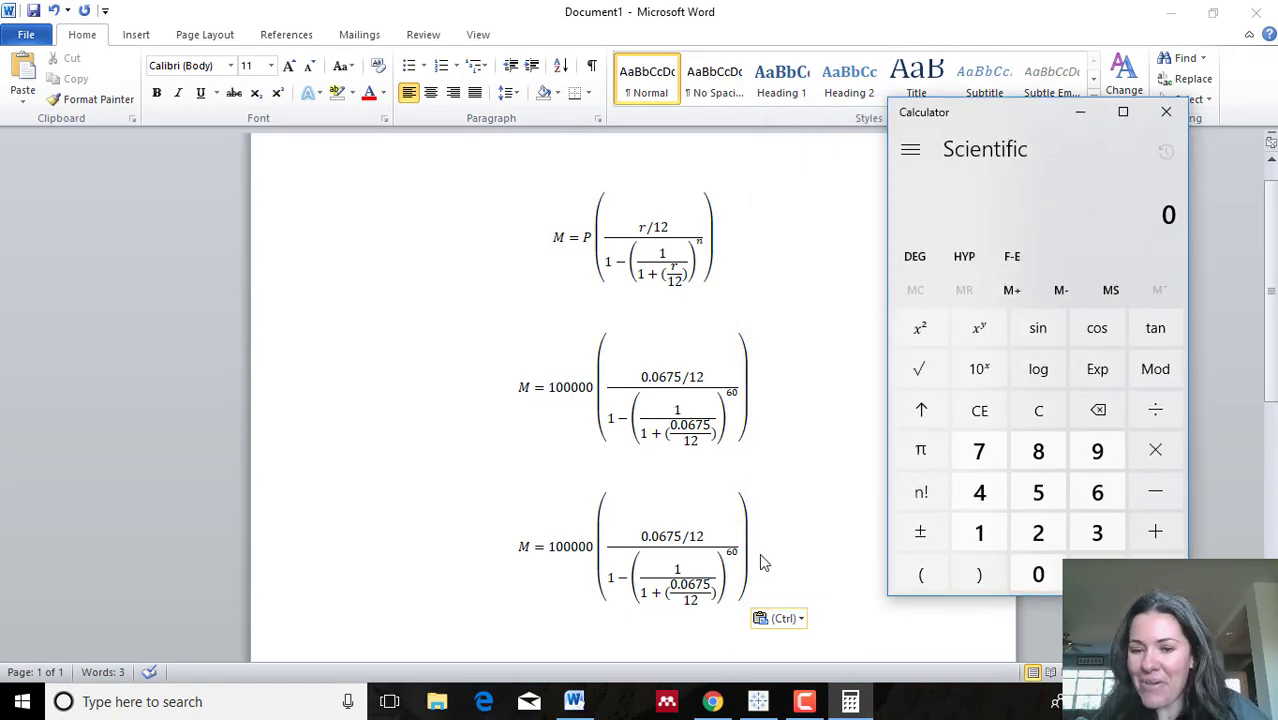
- Calculate 0.0675 divided by 12 in the Calculator
left_click(657, 548)
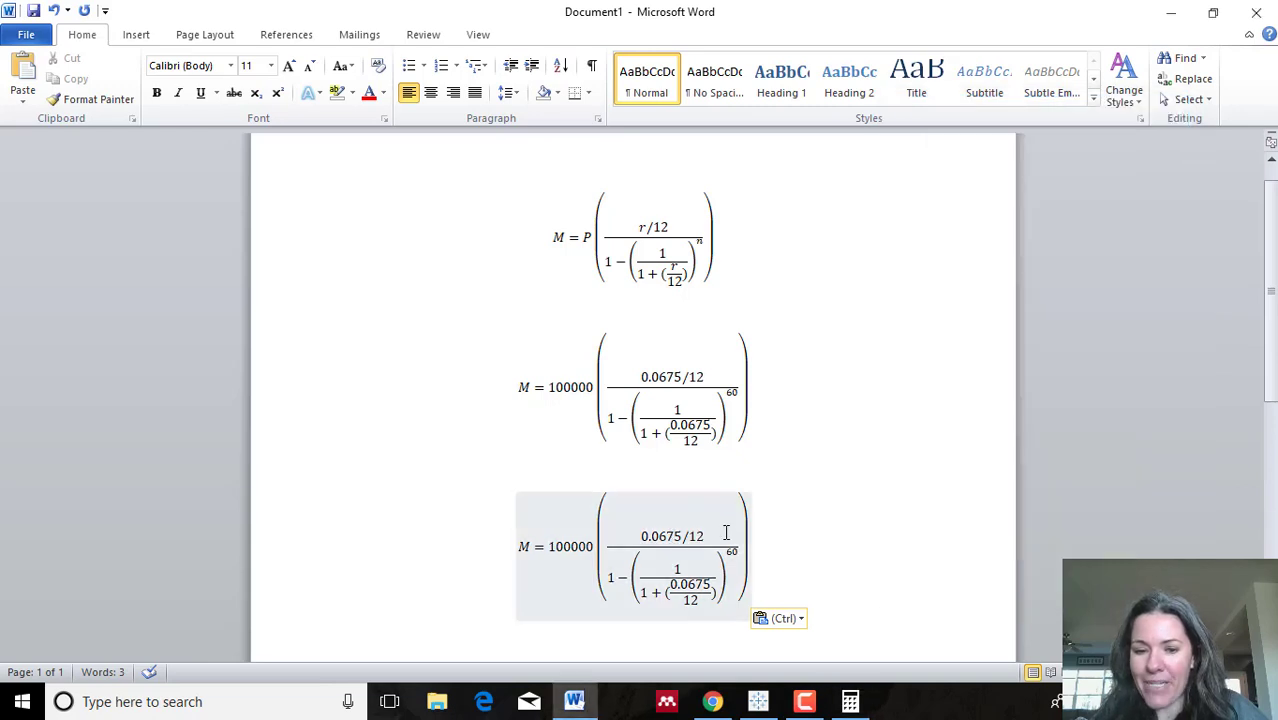
mouse_move(852, 708)
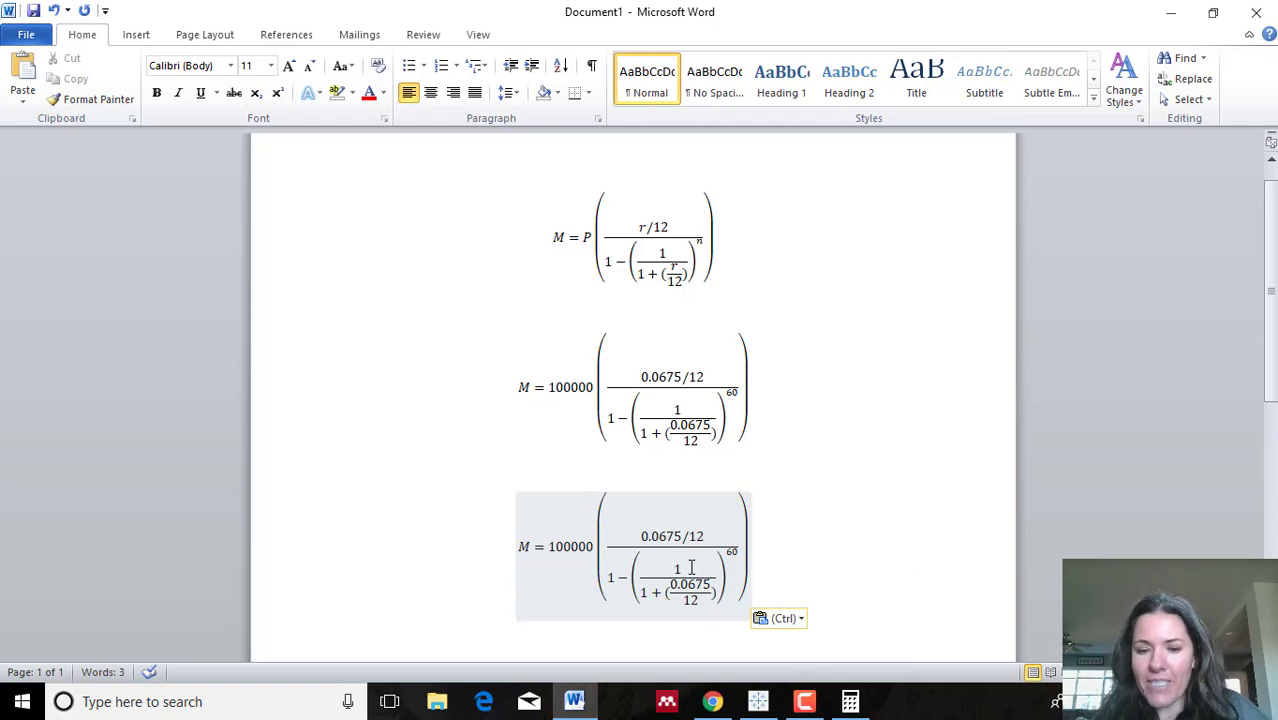
left_click(841, 705)
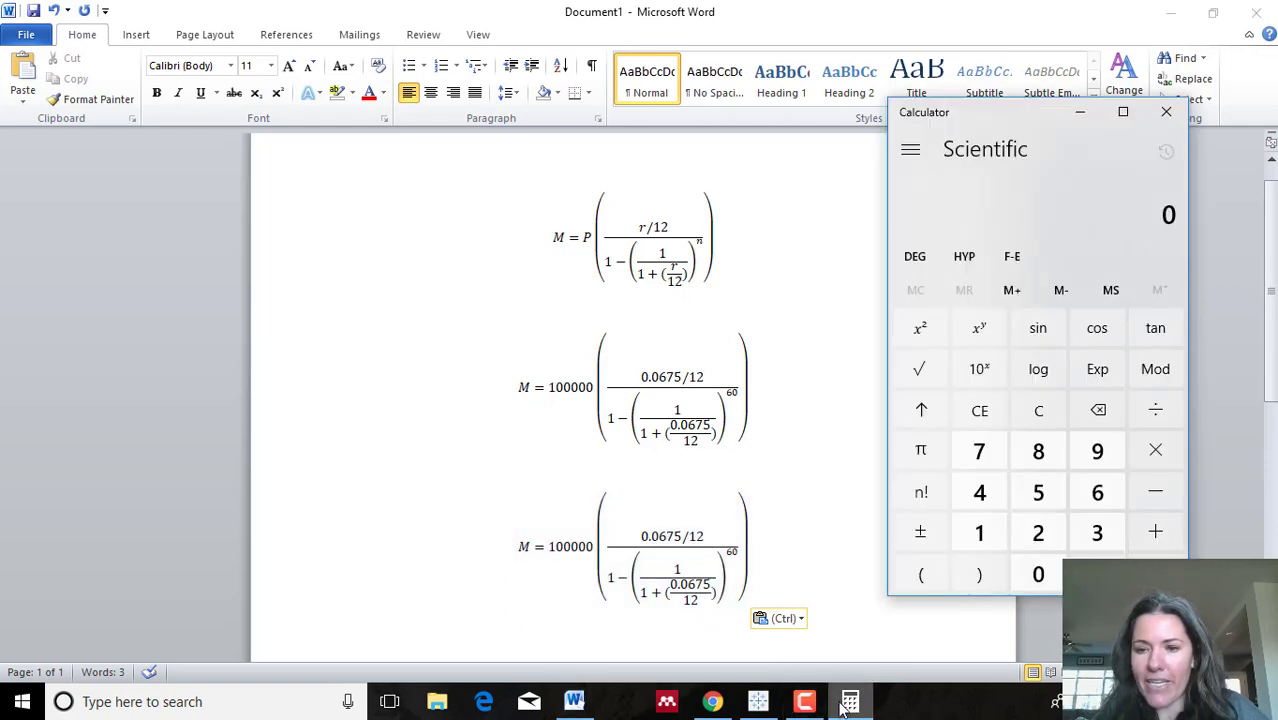
type("0.0675")
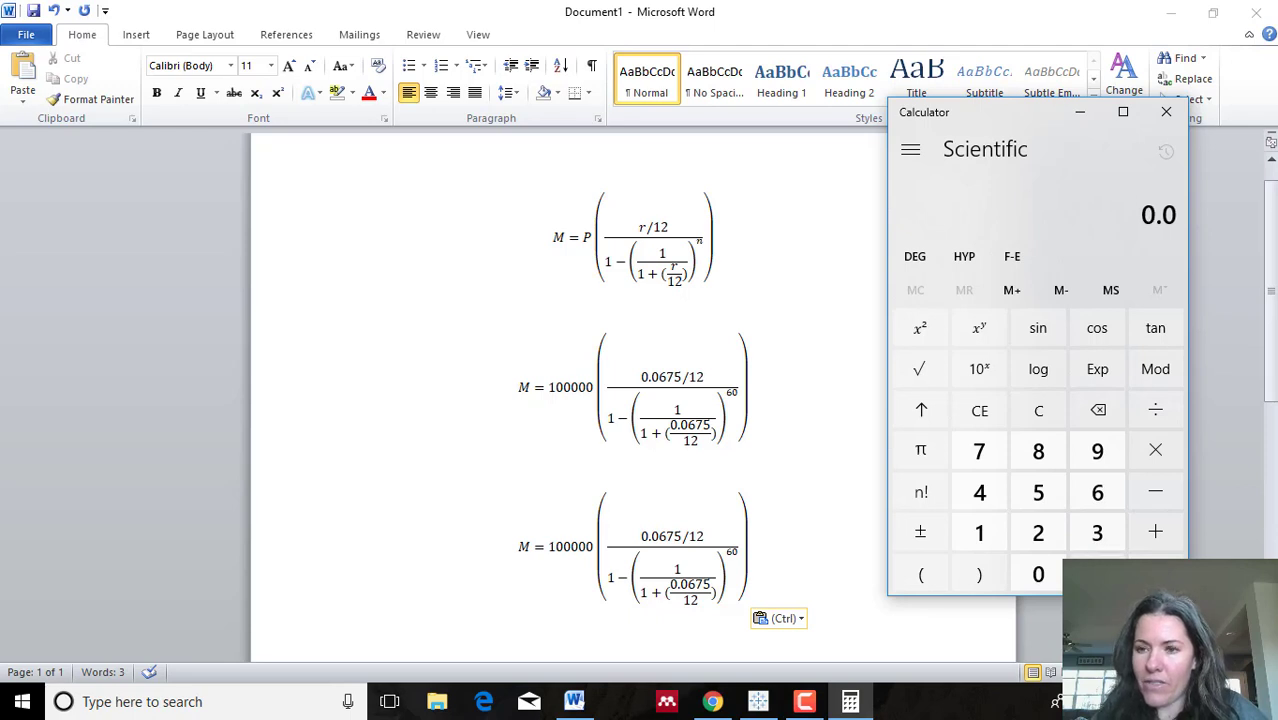
key("slash")
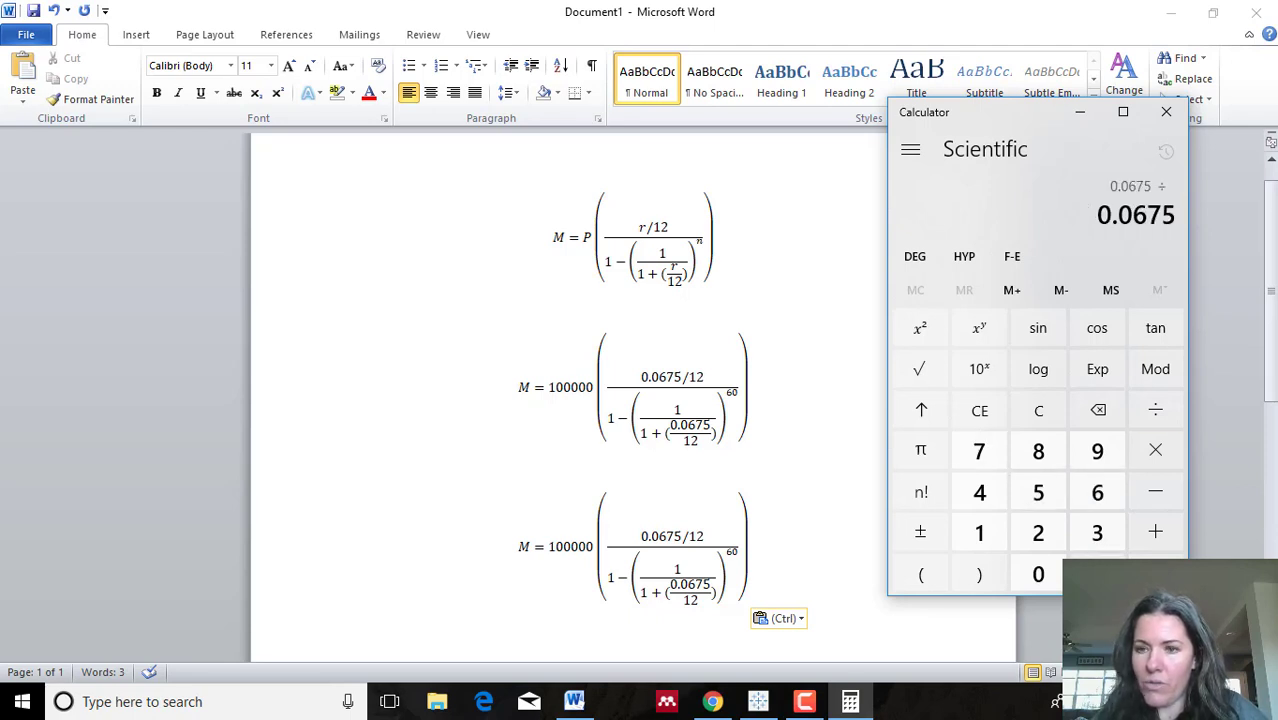
type("12")
key("Return")
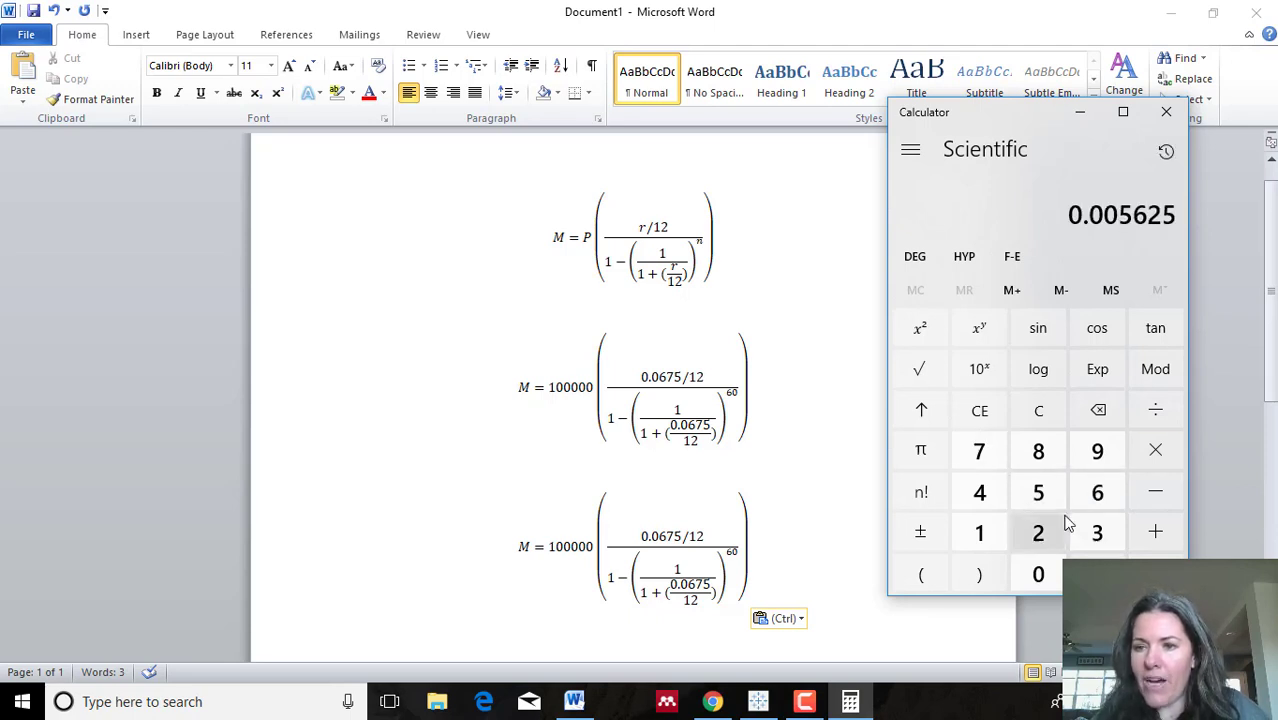
- Replace the numerator 0.0675/12 in the third Word equation with 0.005625
left_click(697, 545)
left_click_drag(704, 537, 640, 541)
type("0.")
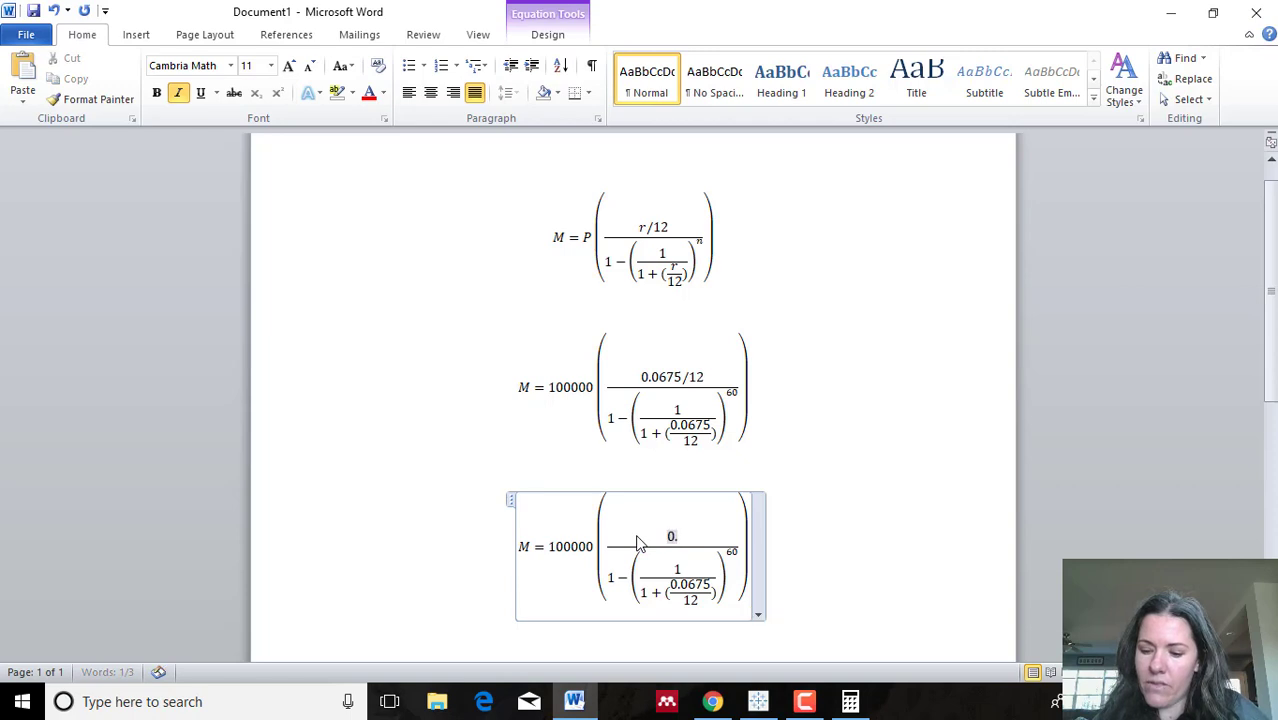
type("005625")
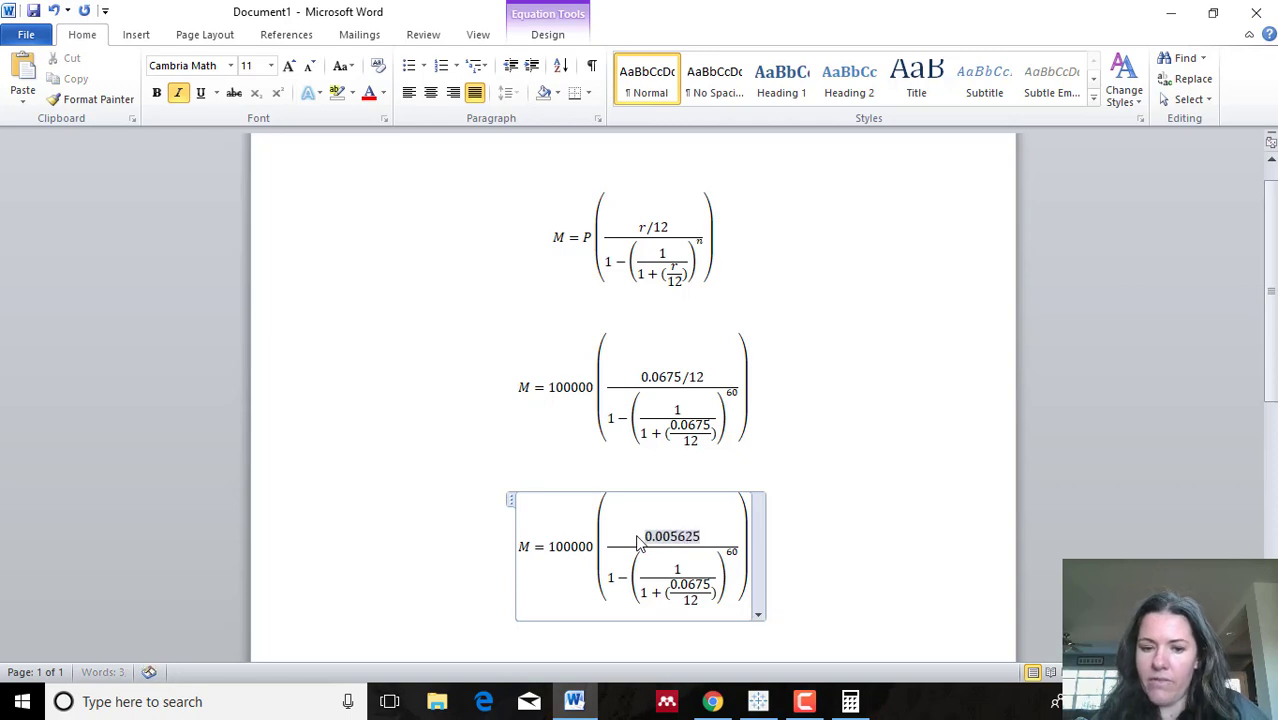
- Replace the 0.0675 over 12 fraction in the third equation's inner denominator with 0.005625
left_click_drag(711, 585, 693, 592)
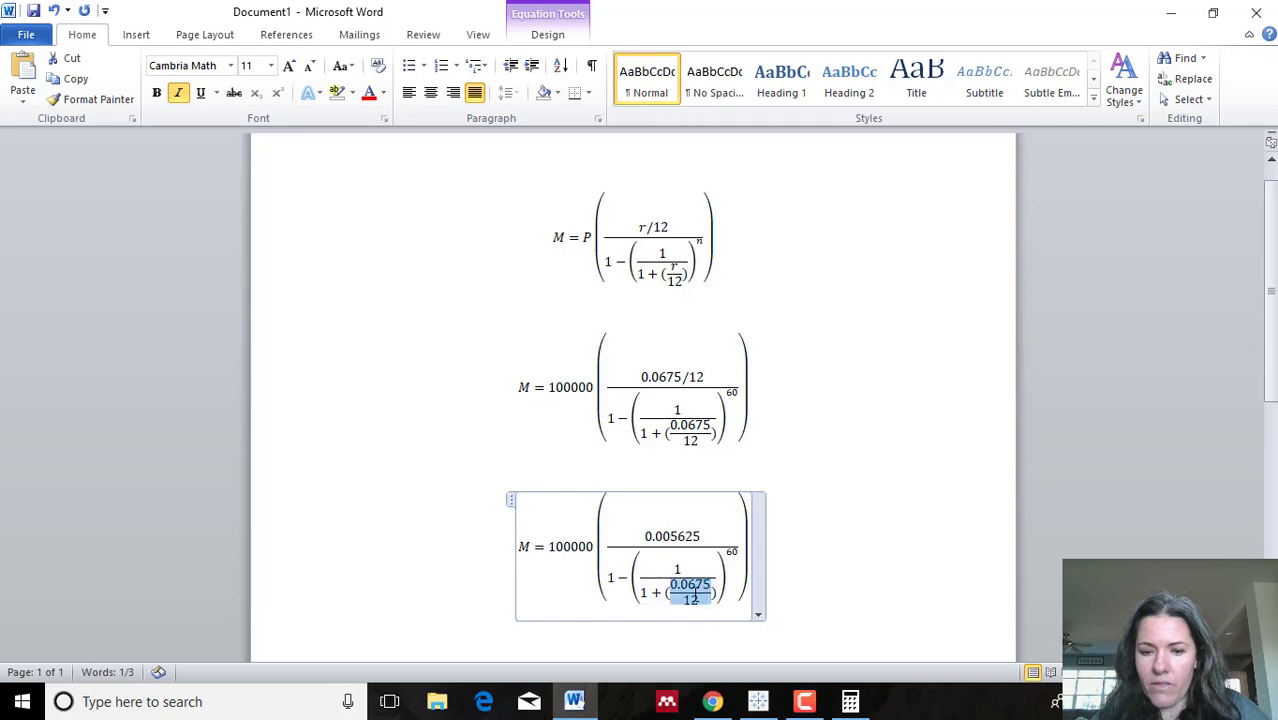
type("0.005")
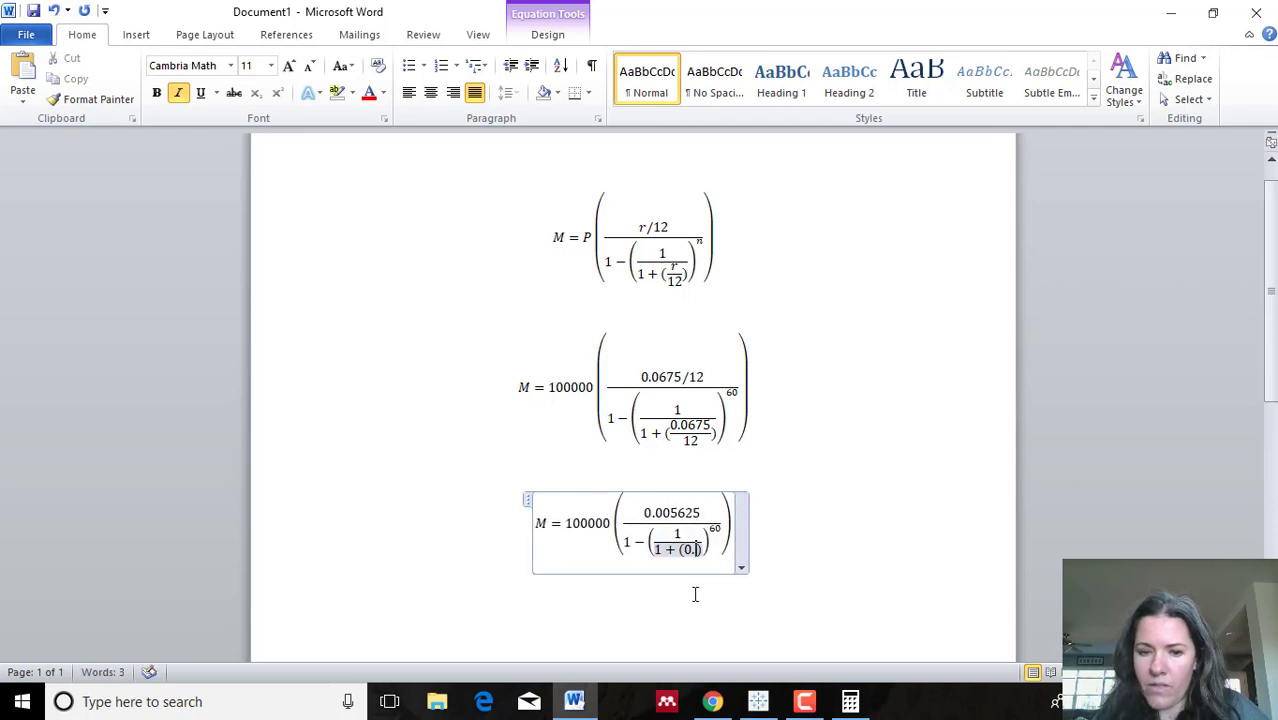
type("625")
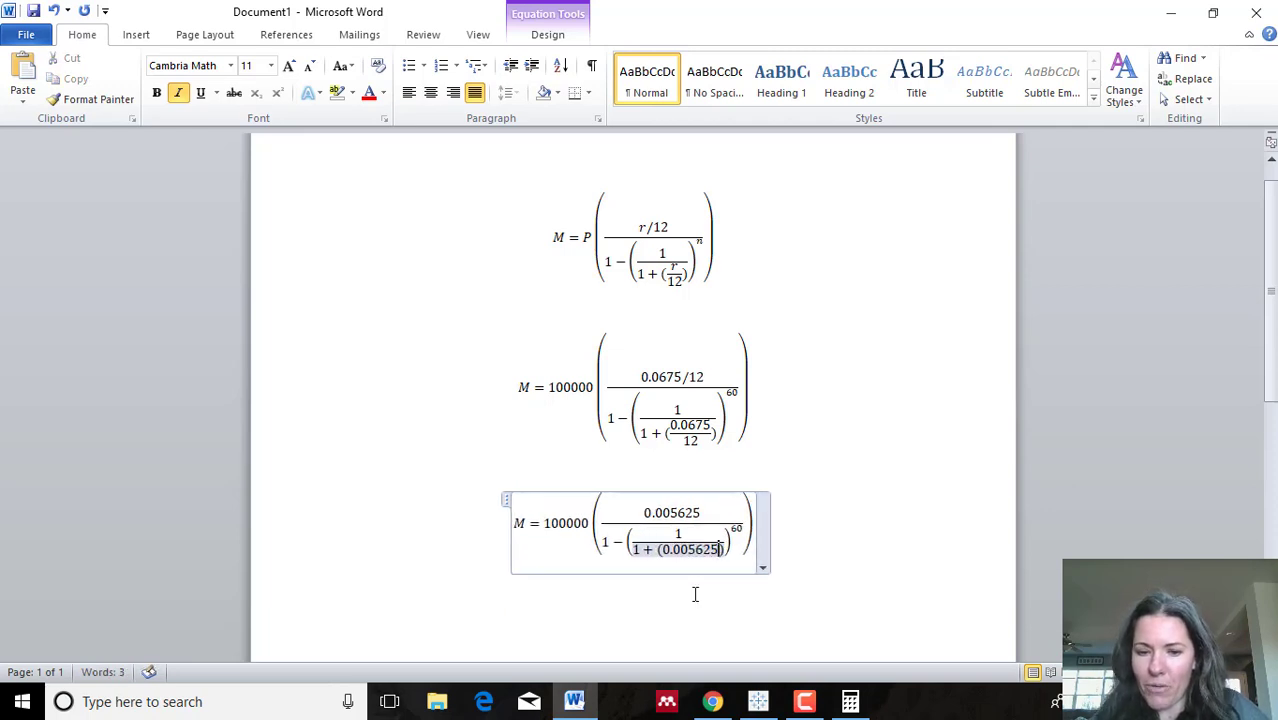
left_click(800, 524)
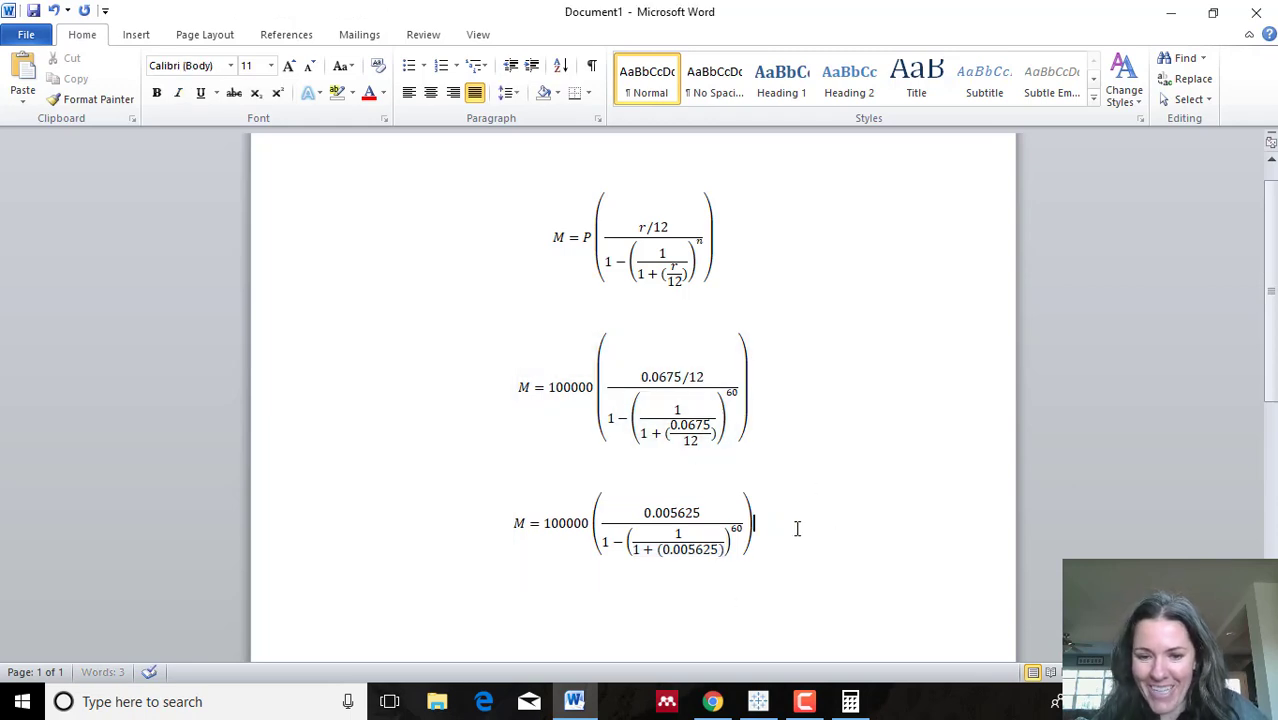
- Duplicate the simplified third equation onto the line below it
left_click_drag(757, 528, 514, 530)
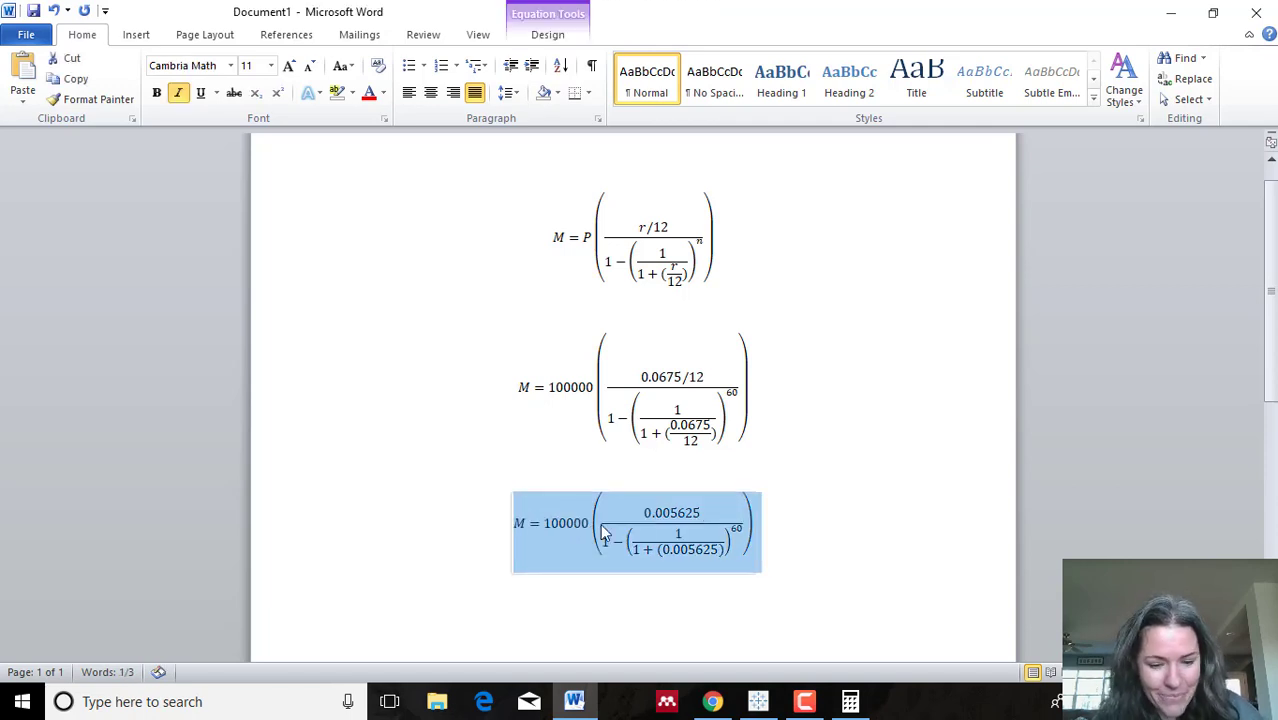
left_click(800, 549)
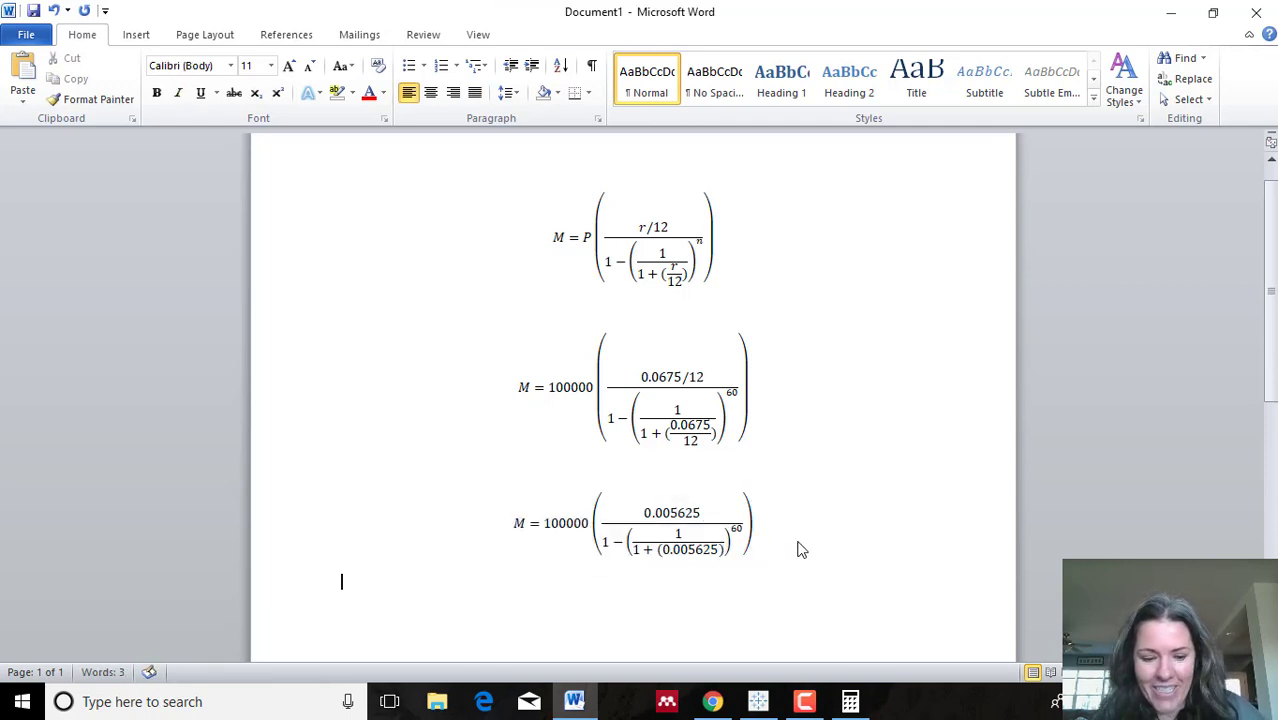
key("ctrl+v")
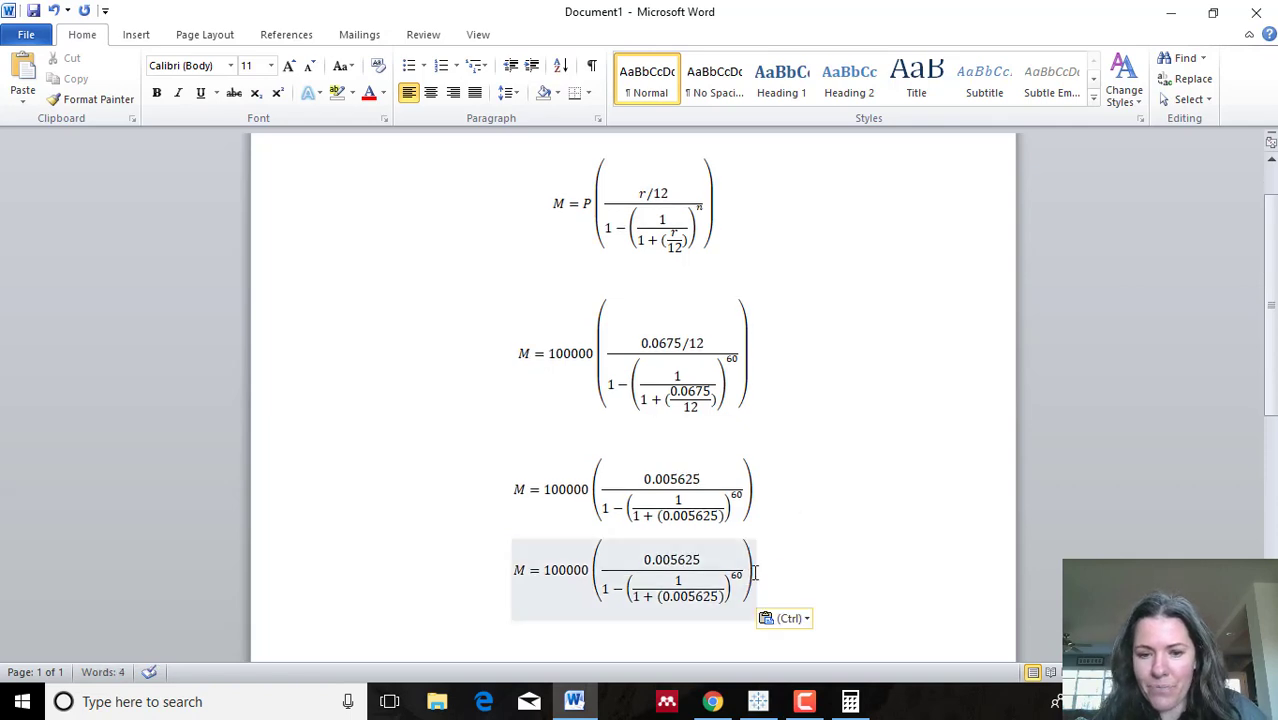
- Simplify the inner denominator 1+(0.005625) in the fourth equation to 1.005625, removing the leftover parenthesis
left_click(667, 597)
key("BackSpace")
key("BackSpace")
key("BackSpace")
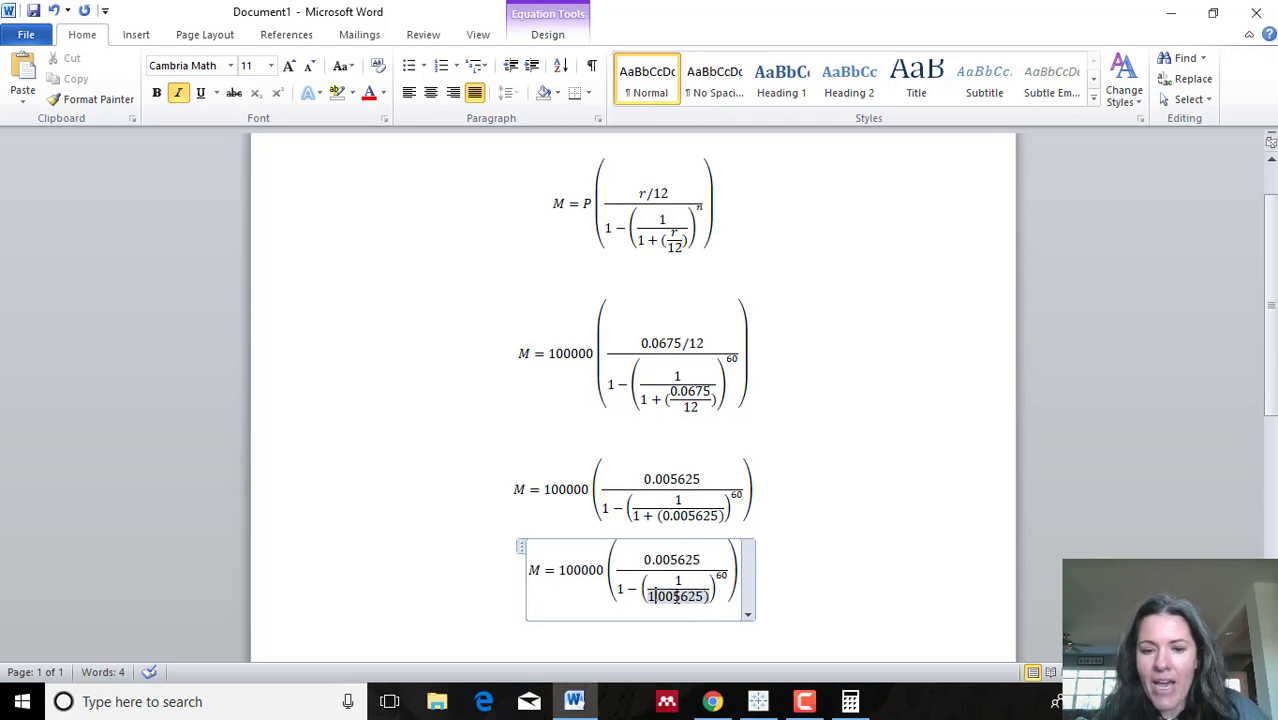
left_click(693, 580)
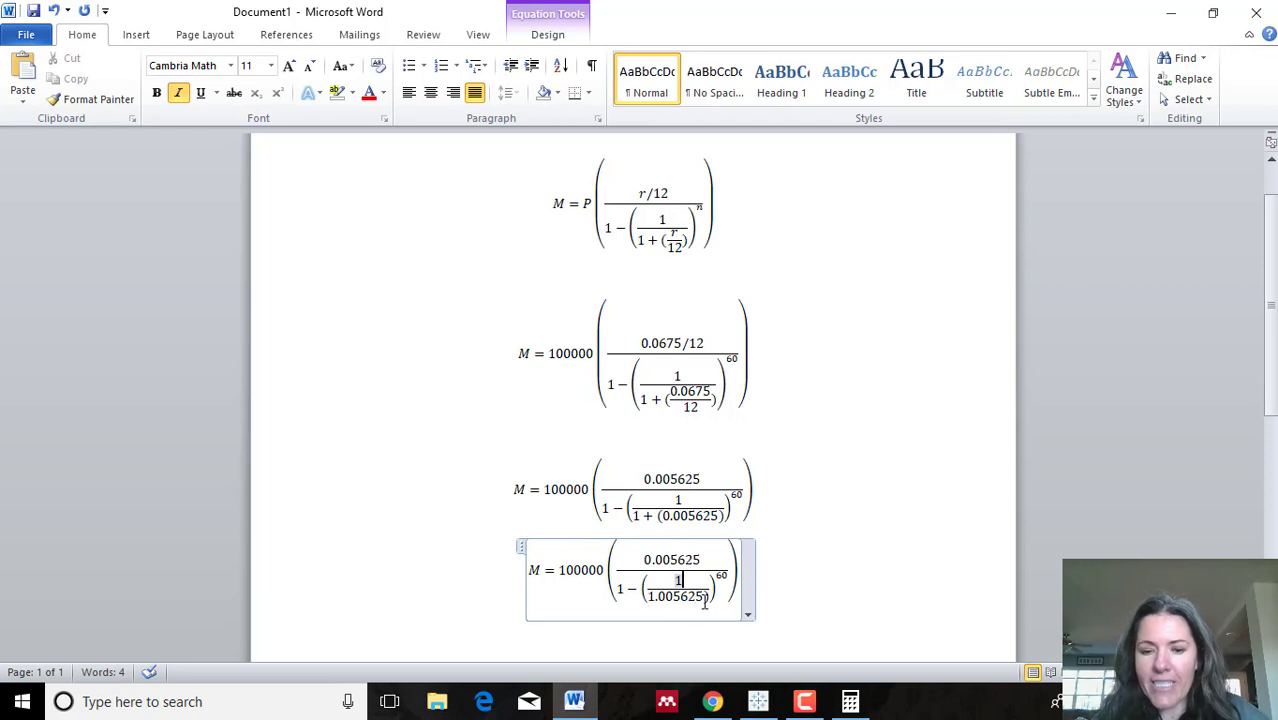
left_click_drag(705, 602, 714, 596)
left_click(710, 605)
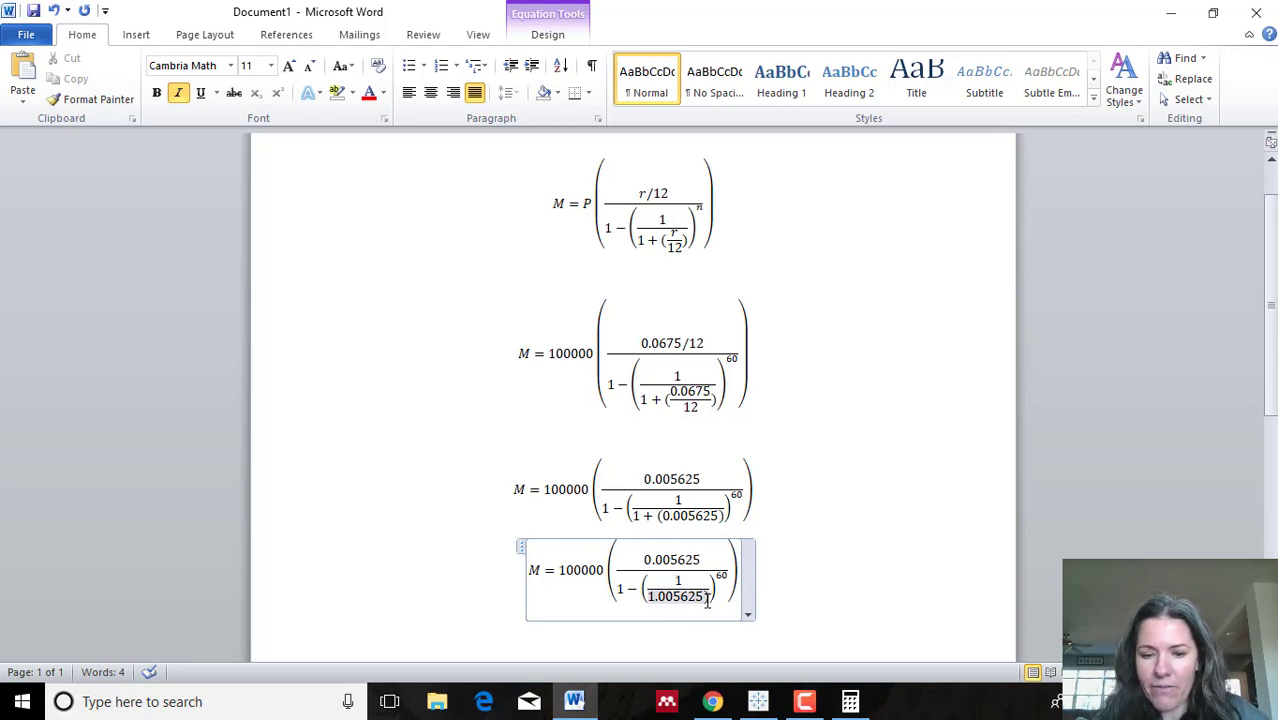
key("BackSpace")
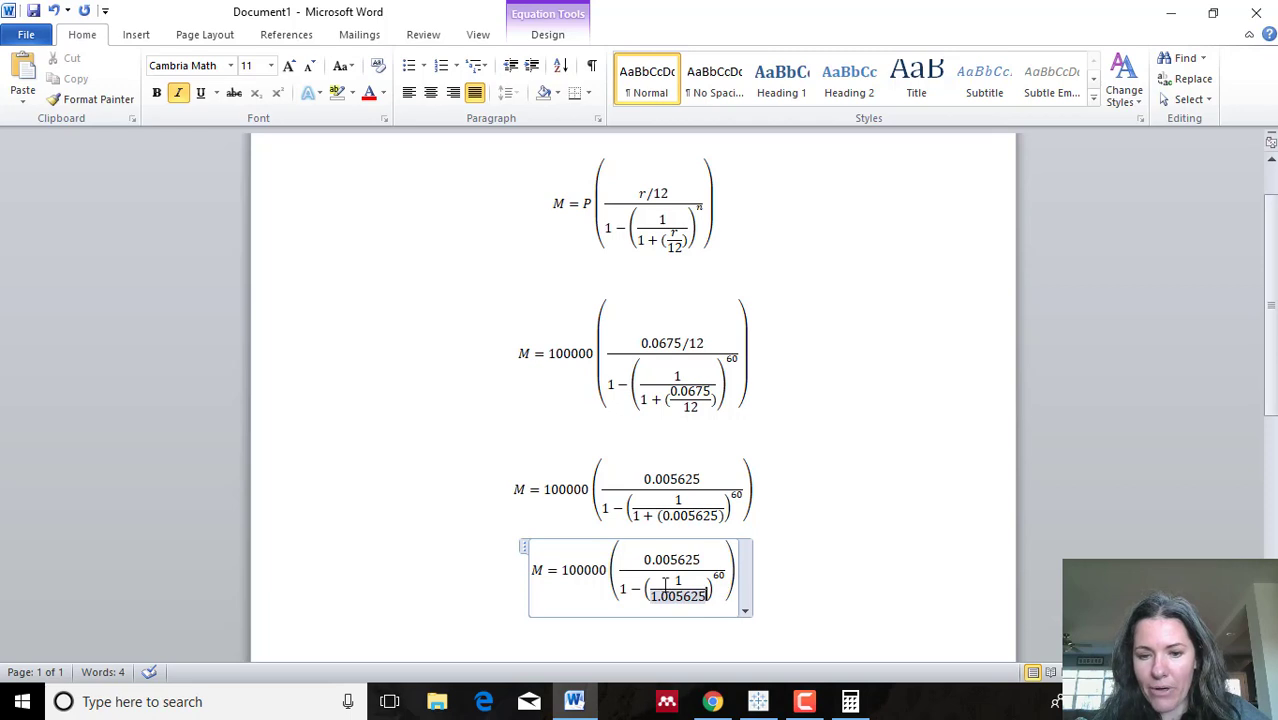
- Switch to the Calculator, divide 1 by 1.005625 and raise the result to the power of 60
left_click(850, 701)
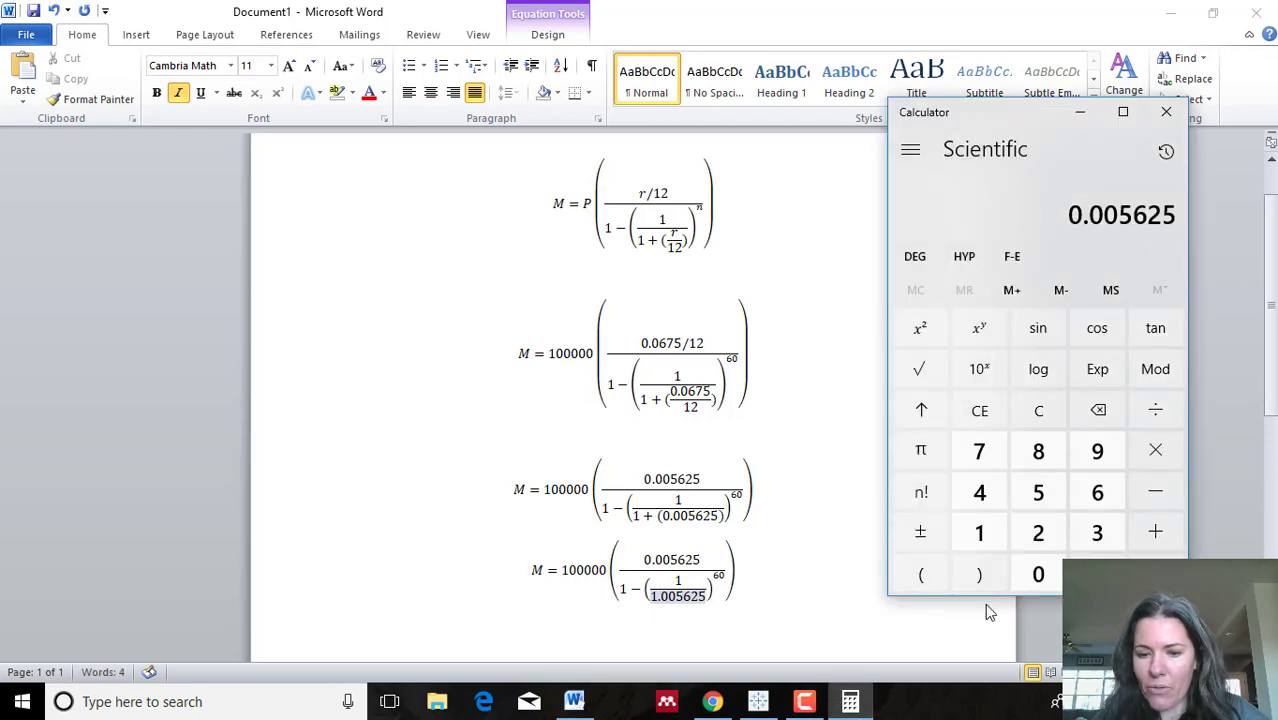
type("1")
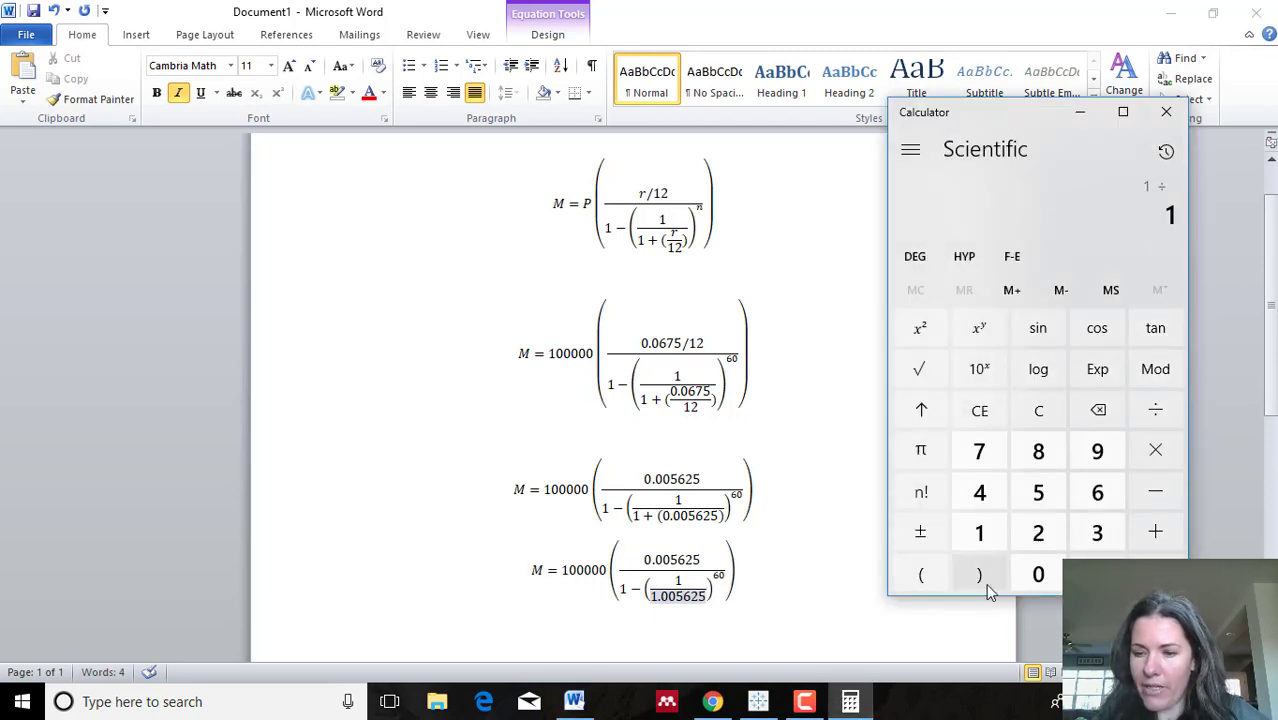
type(".005625")
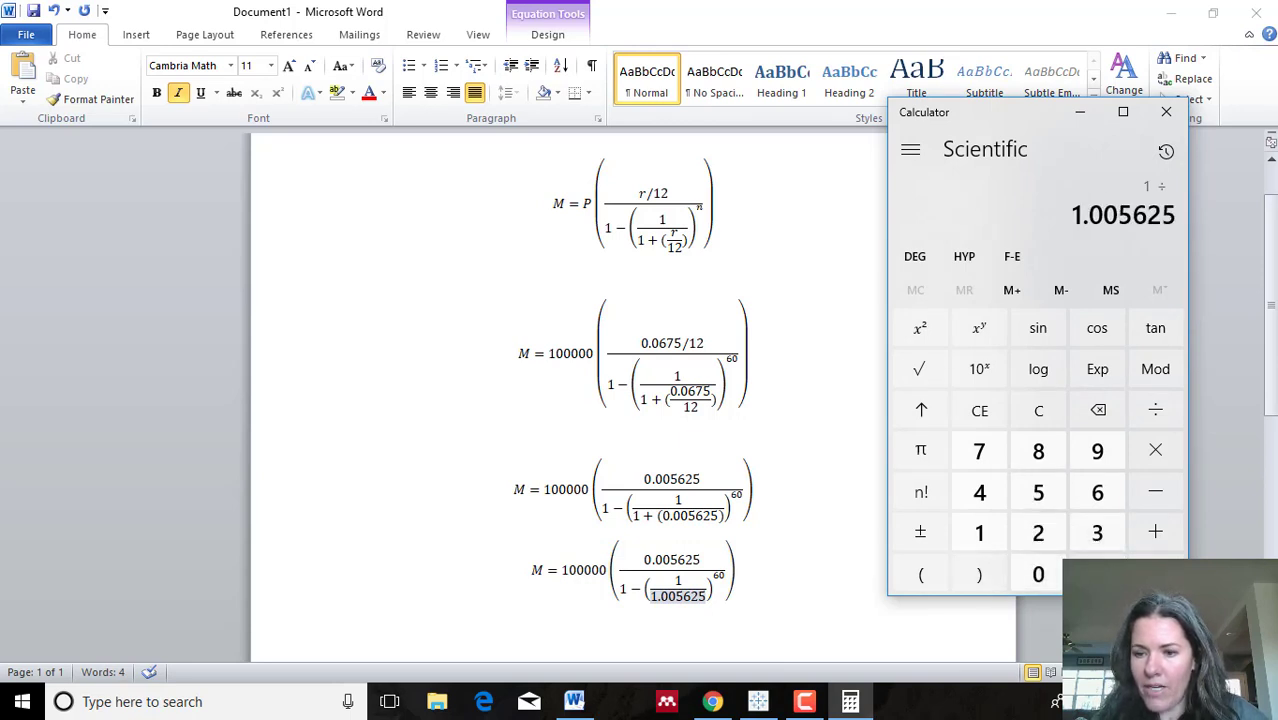
left_click(1156, 574)
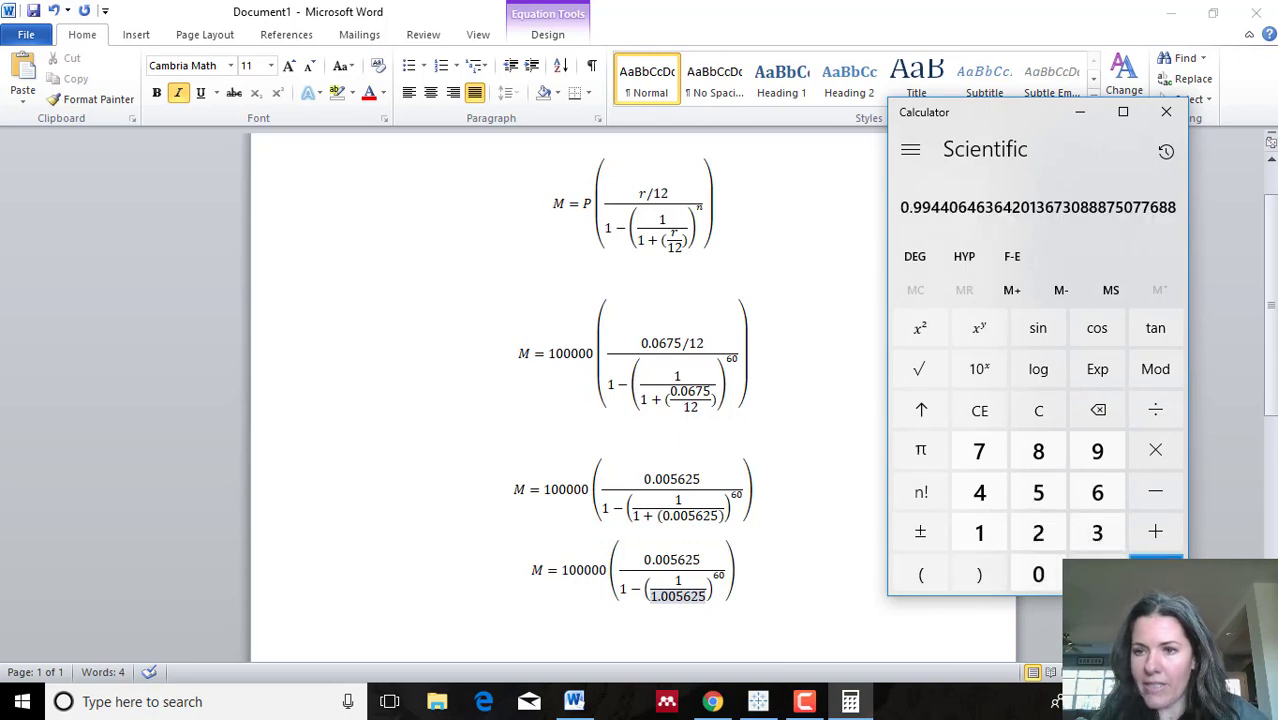
left_click(982, 330)
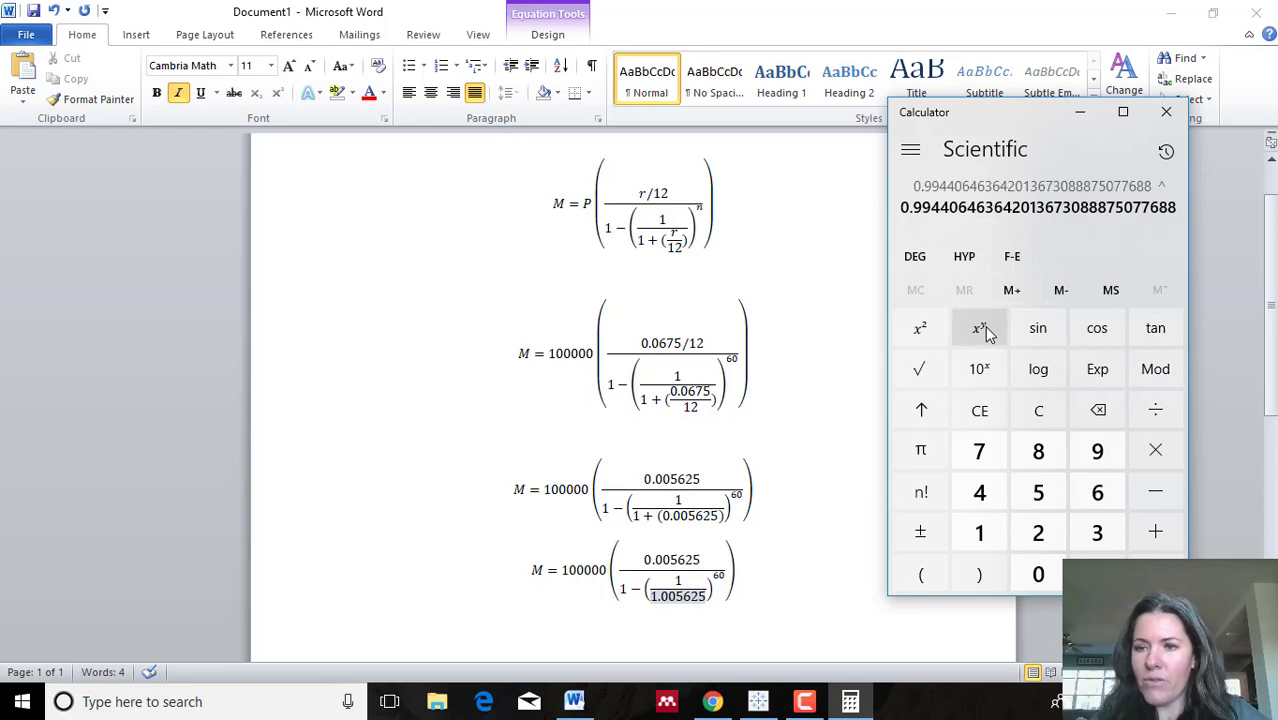
left_click(1097, 492)
left_click(1038, 574)
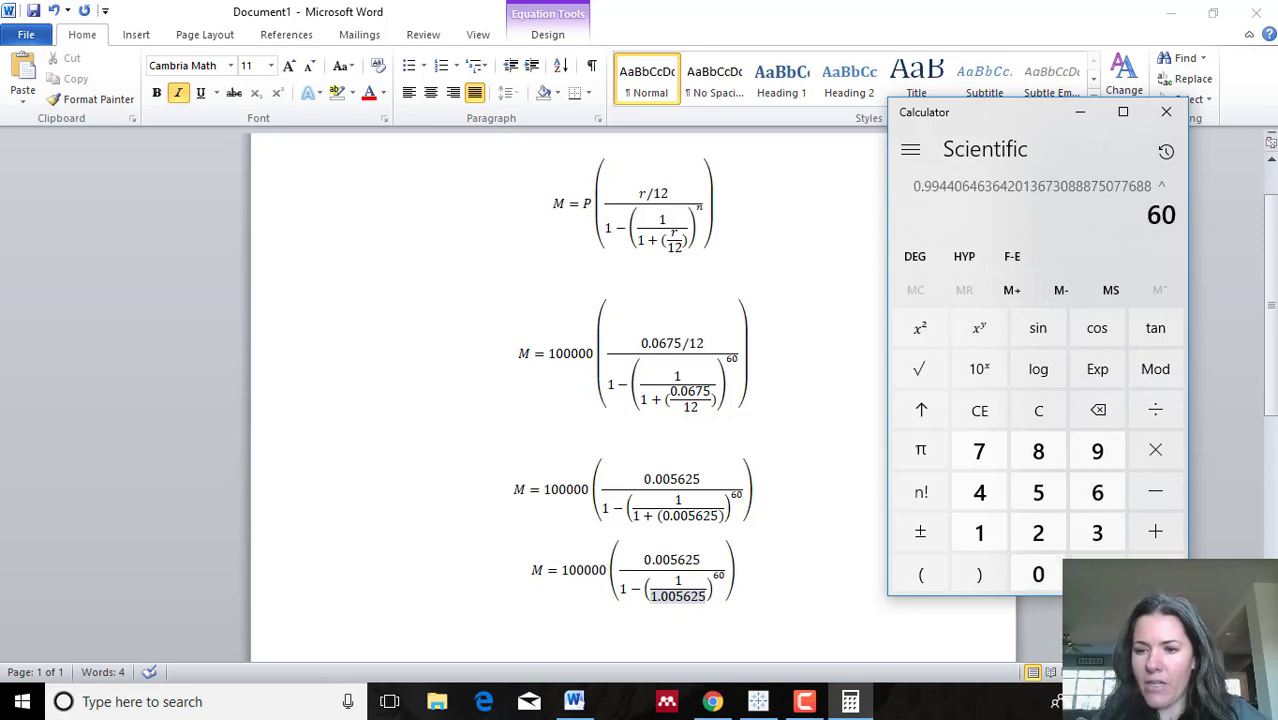
left_click(1155, 574)
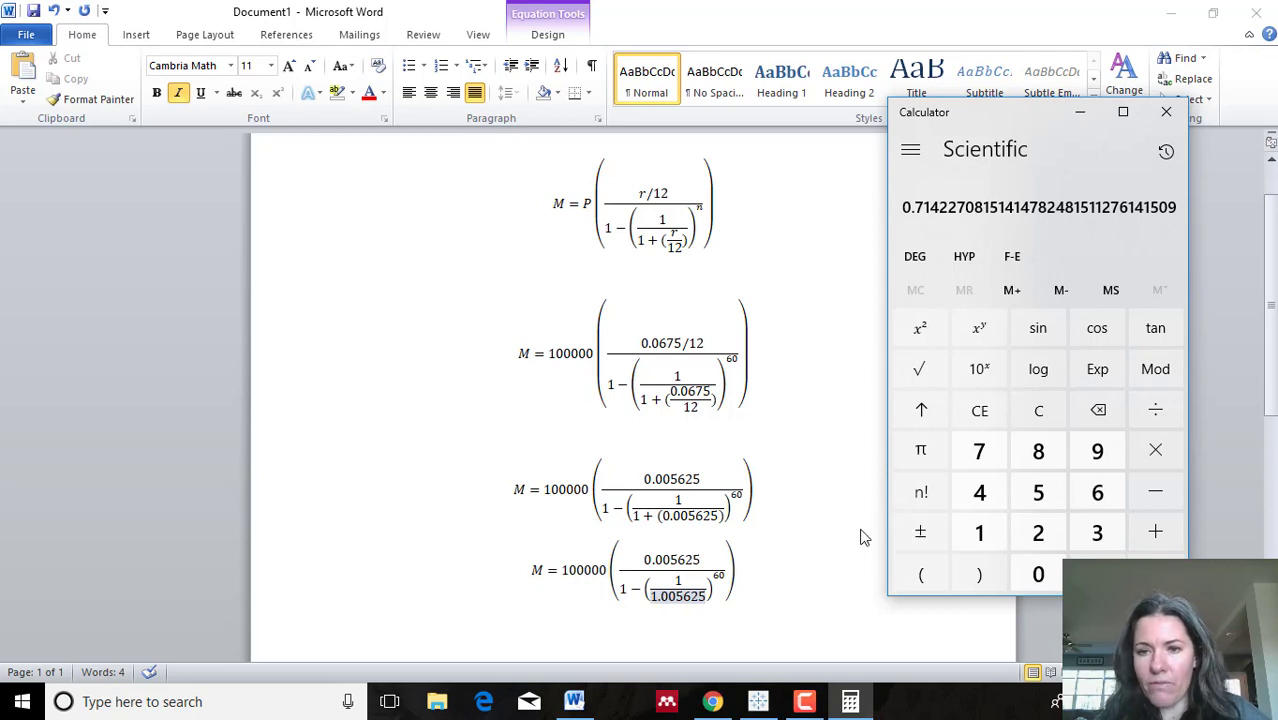
- Back in Word, duplicate the fourth equation onto the line below it
left_click(727, 607)
left_click_drag(727, 605, 522, 566)
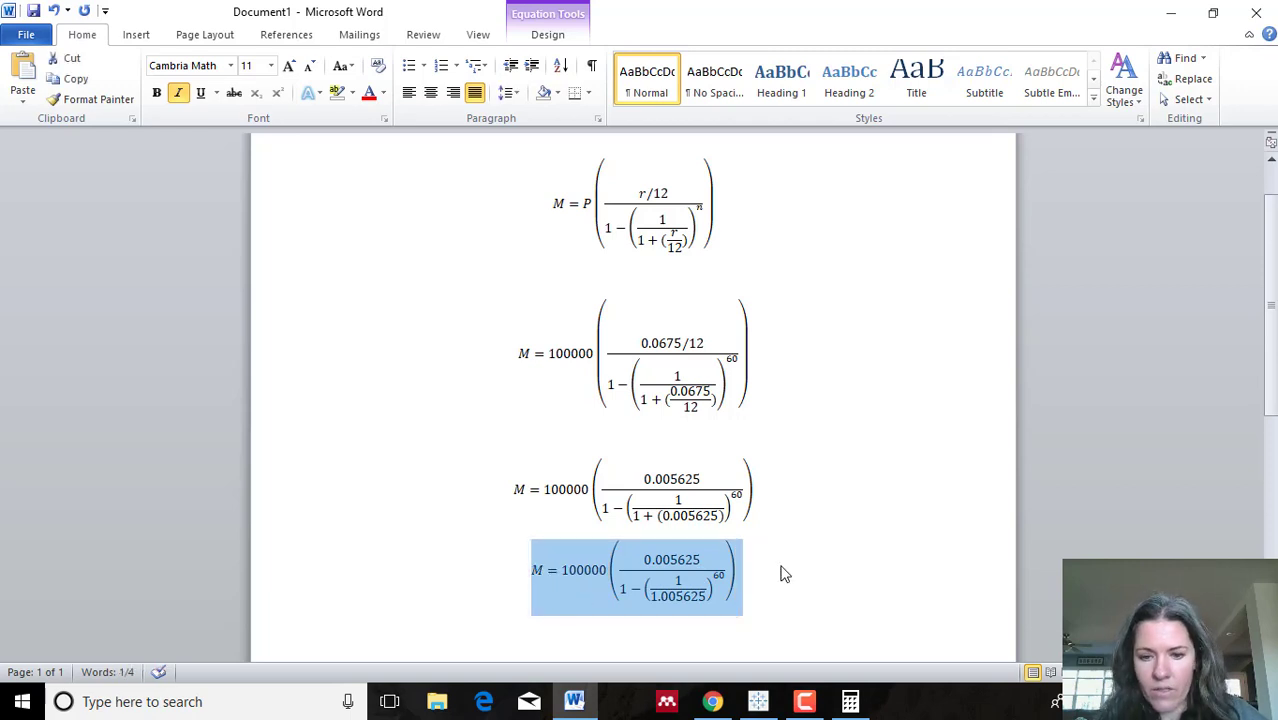
key("Down")
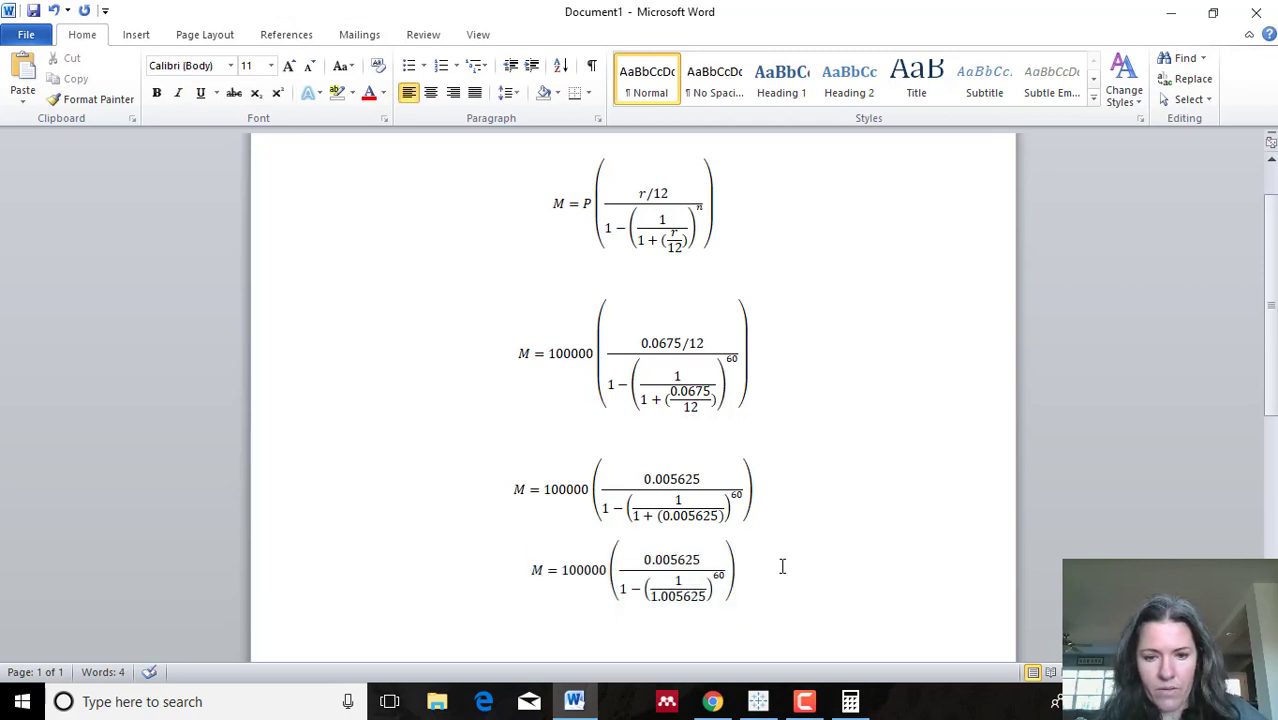
key("ctrl+v")
scroll(782, 562, "down", 1)
- Replace the parenthesized fraction and its exponent 60 in the fifth equation's denominator with 0.71423
left_click(716, 546)
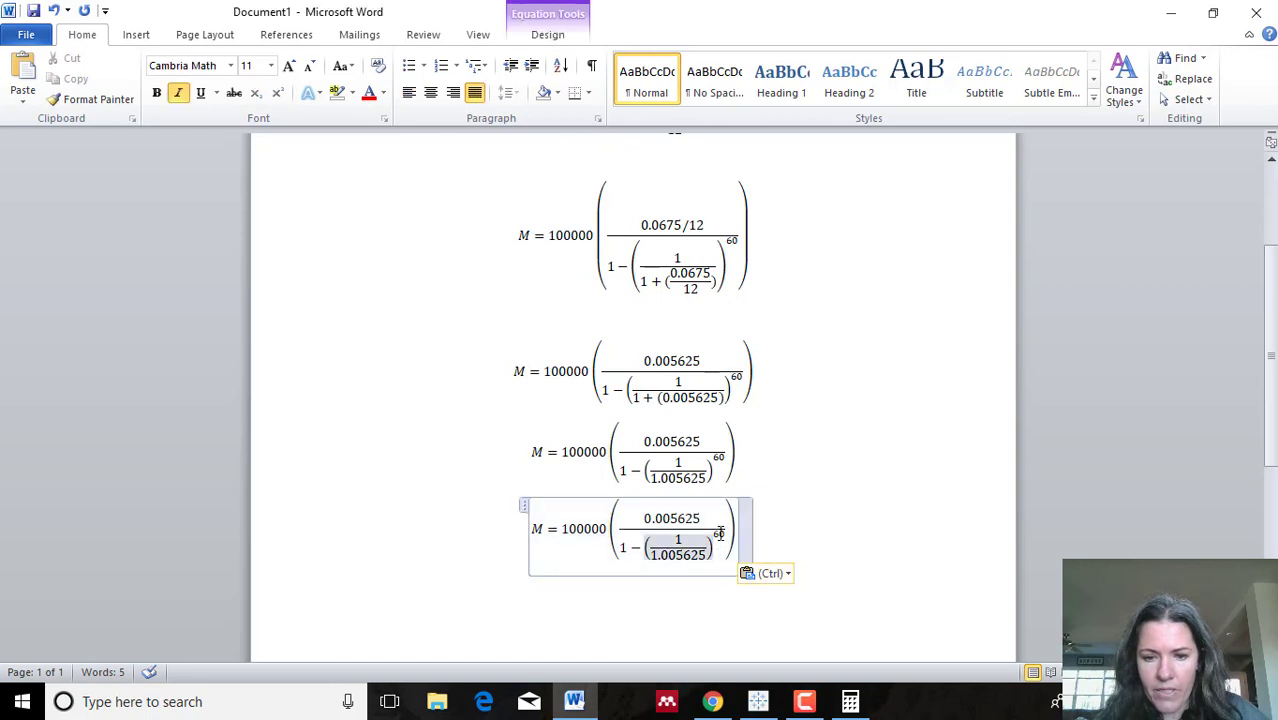
left_click_drag(720, 533, 646, 552)
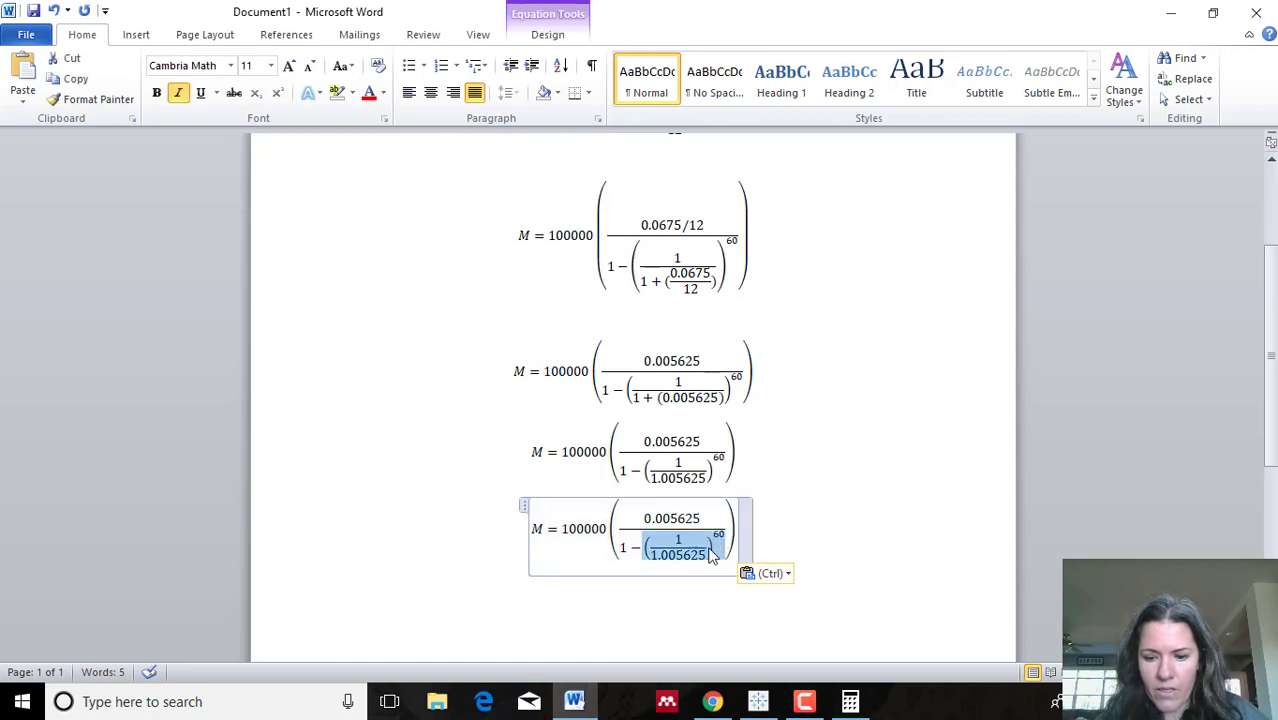
key("Delete")
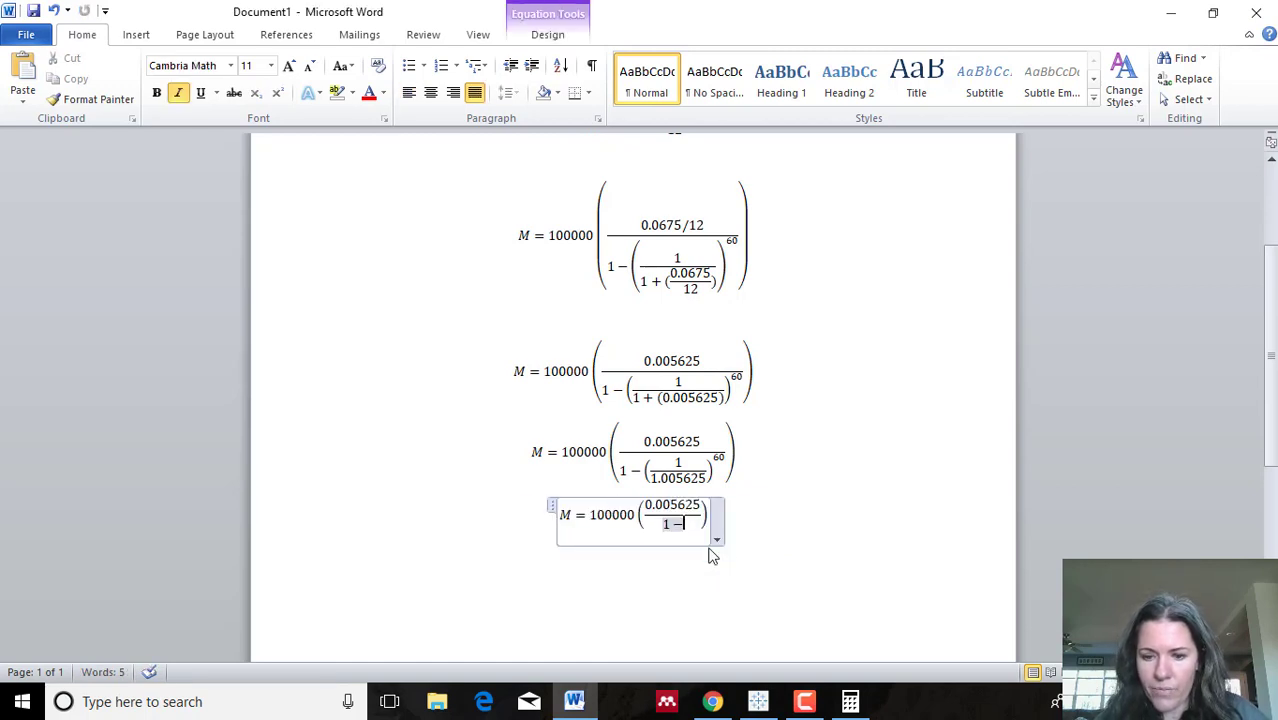
left_click(849, 708)
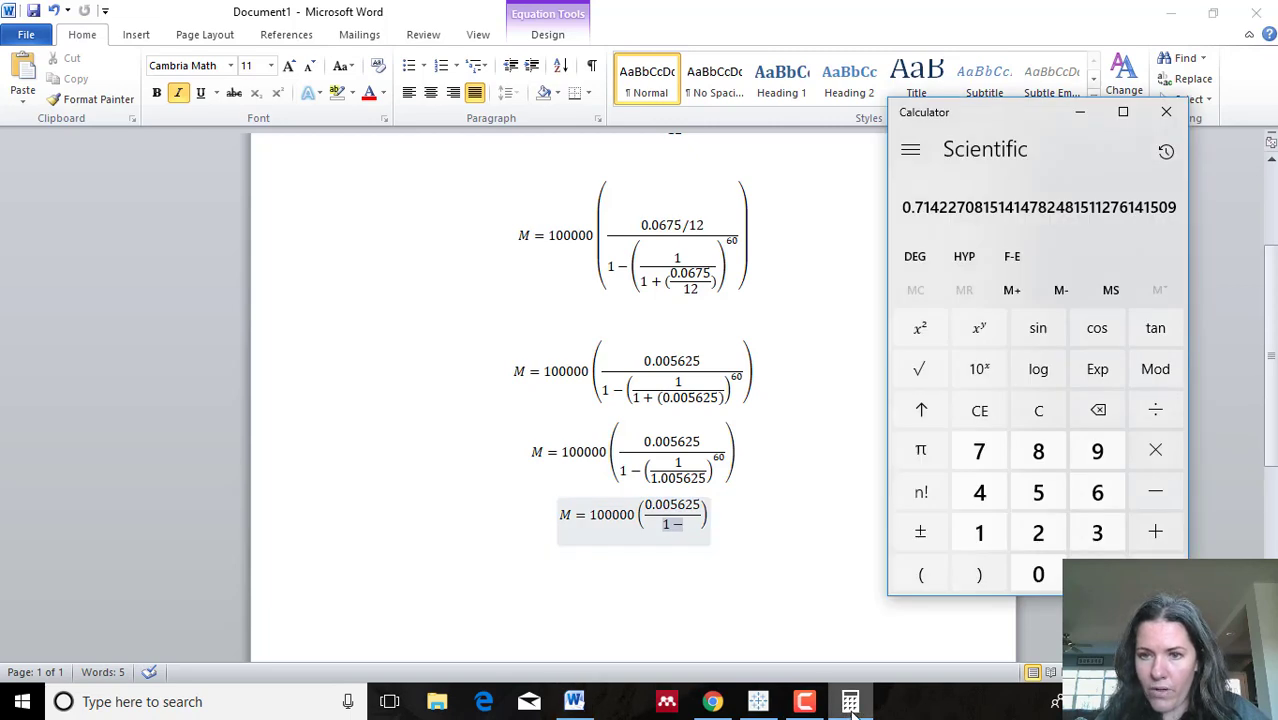
left_click(849, 705)
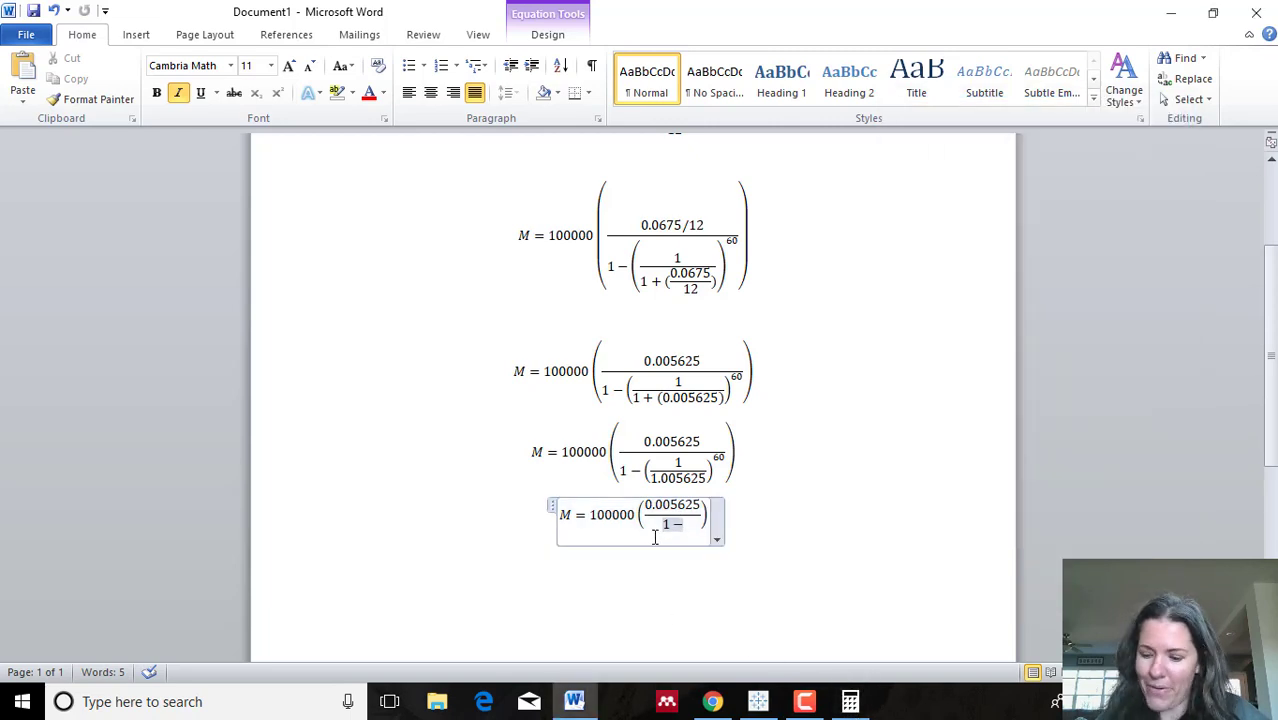
type("0.71")
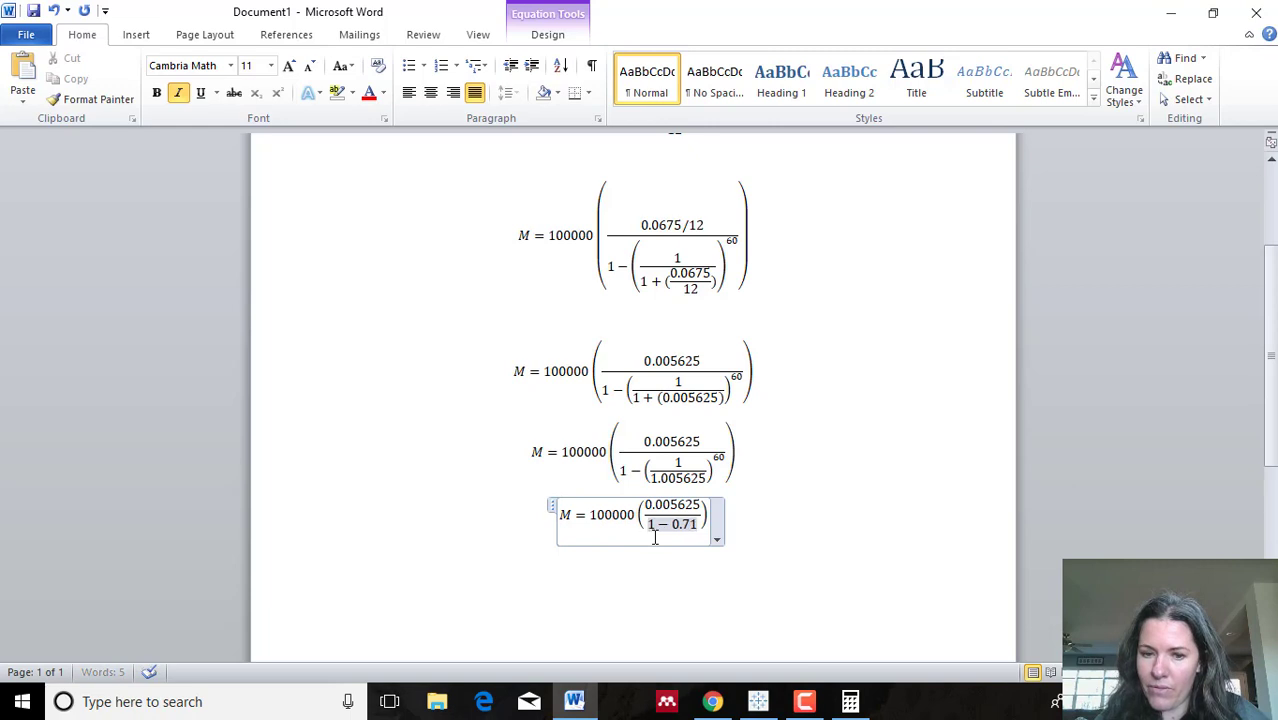
type("423")
left_click(850, 706)
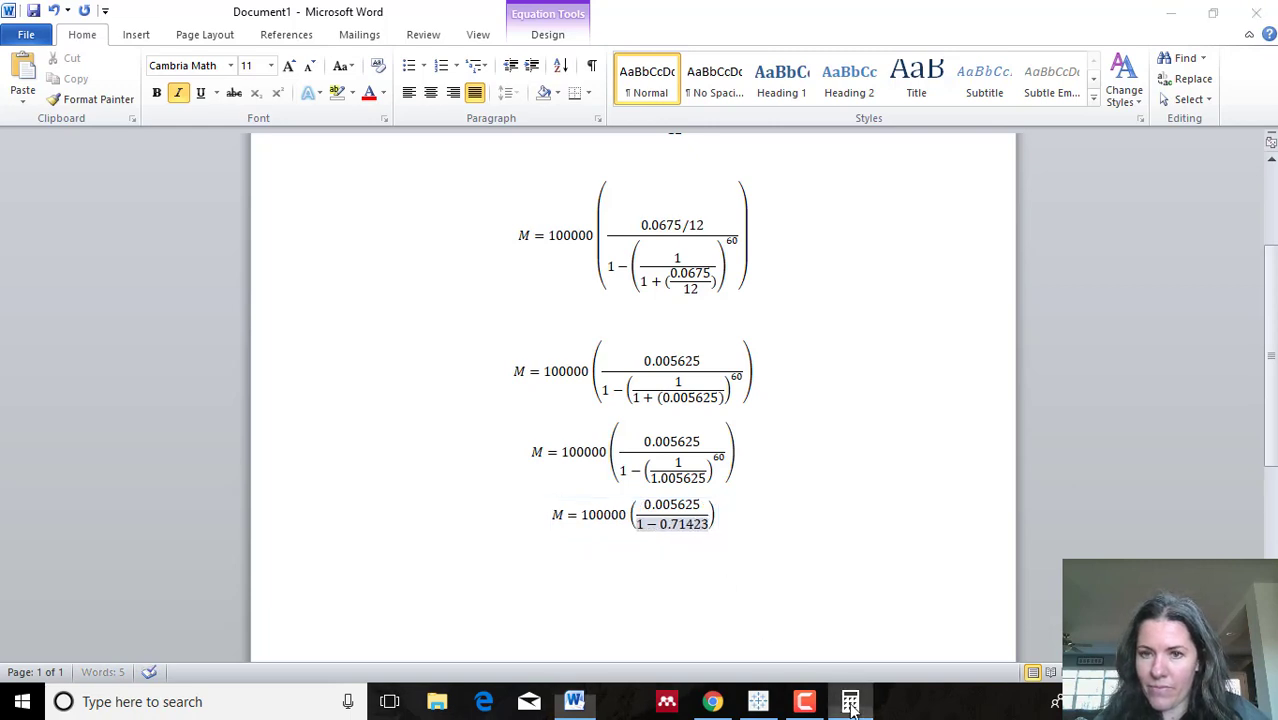
left_click(850, 706)
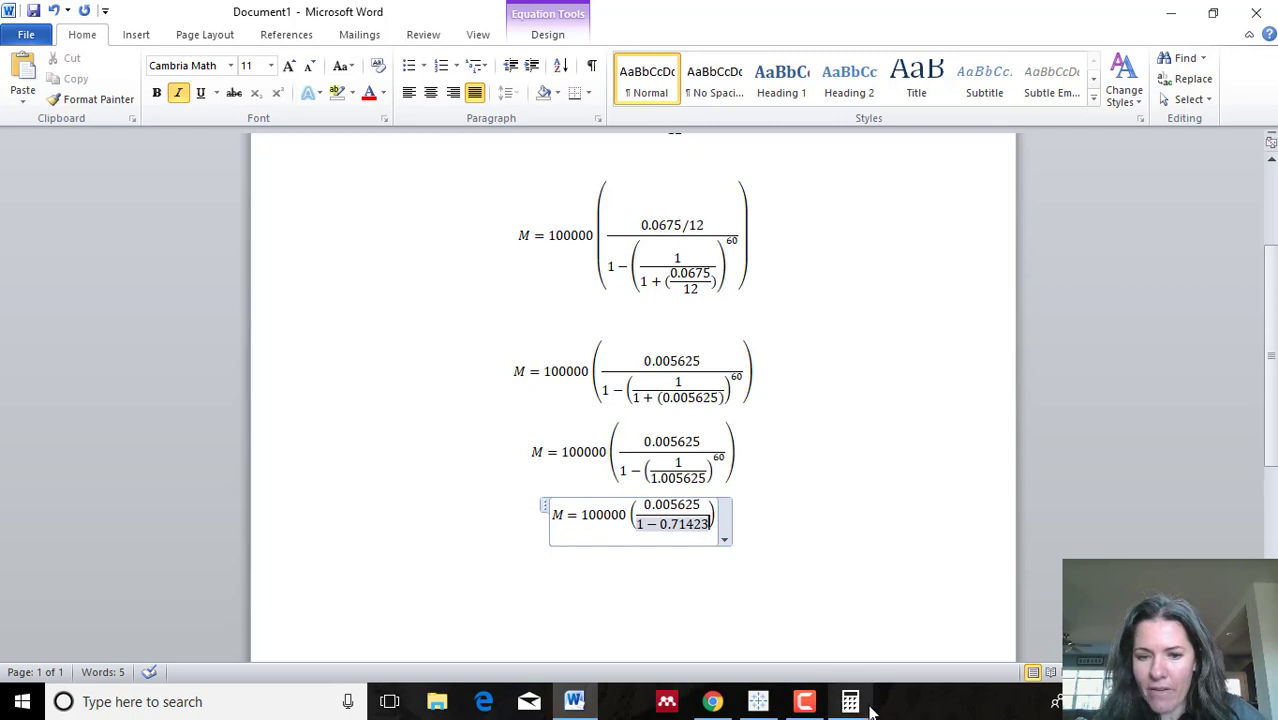
left_click(745, 522)
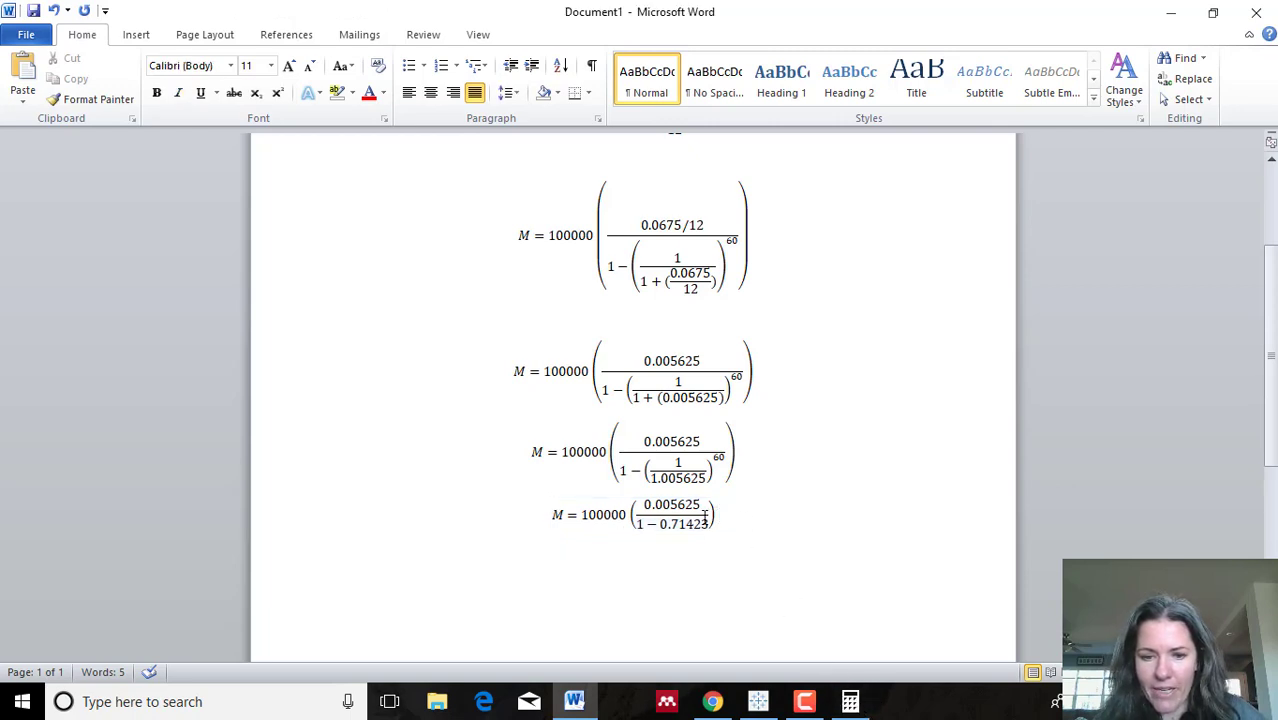
- Duplicate the fifth equation, with denominator 1−0.71423, onto a new line below it
left_click_drag(705, 516, 542, 514)
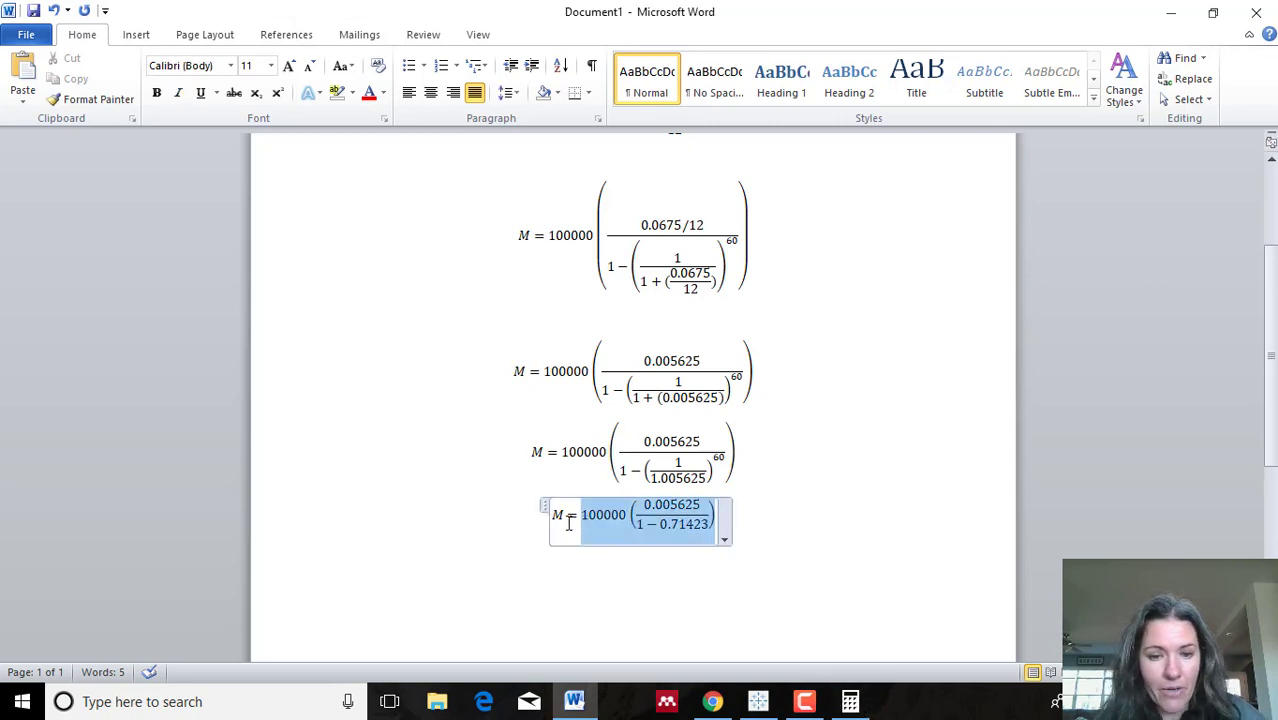
left_click(762, 511)
key("Return")
key("ctrl+v")
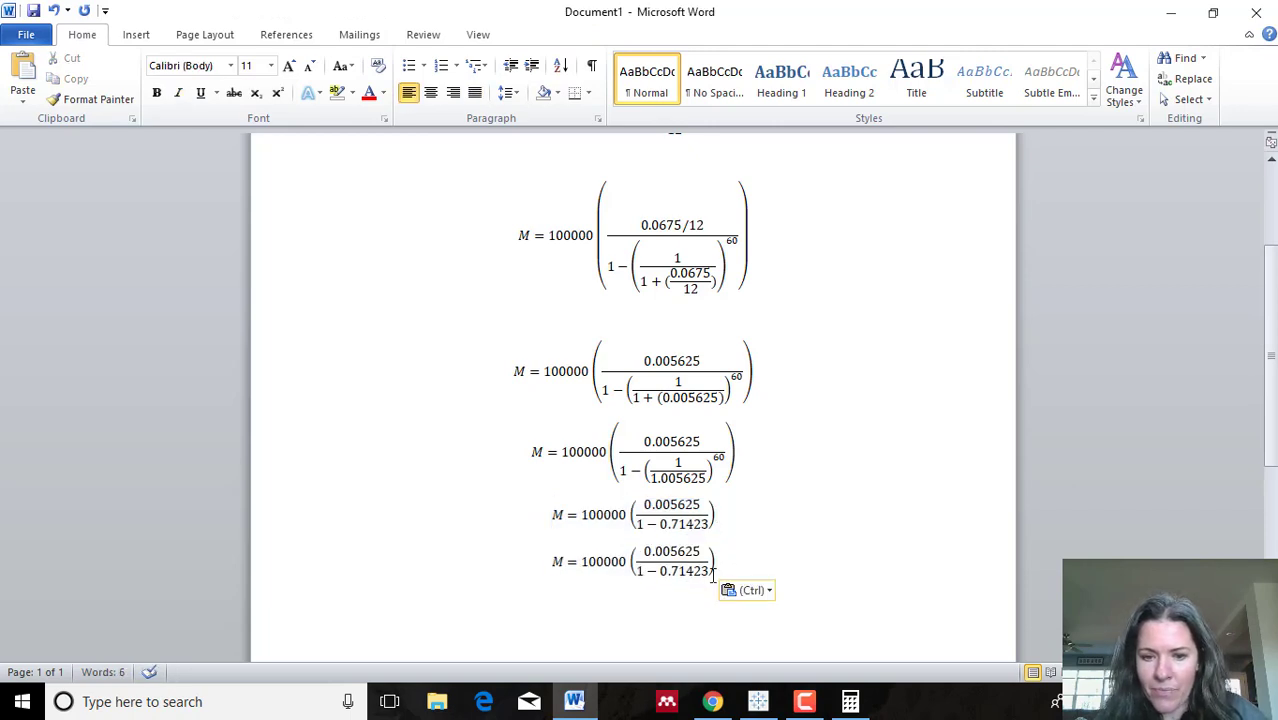
- Calculate 1 minus 0.71423 in the Calculator
left_click(850, 701)
key("1")
key("minus")
type("0.")
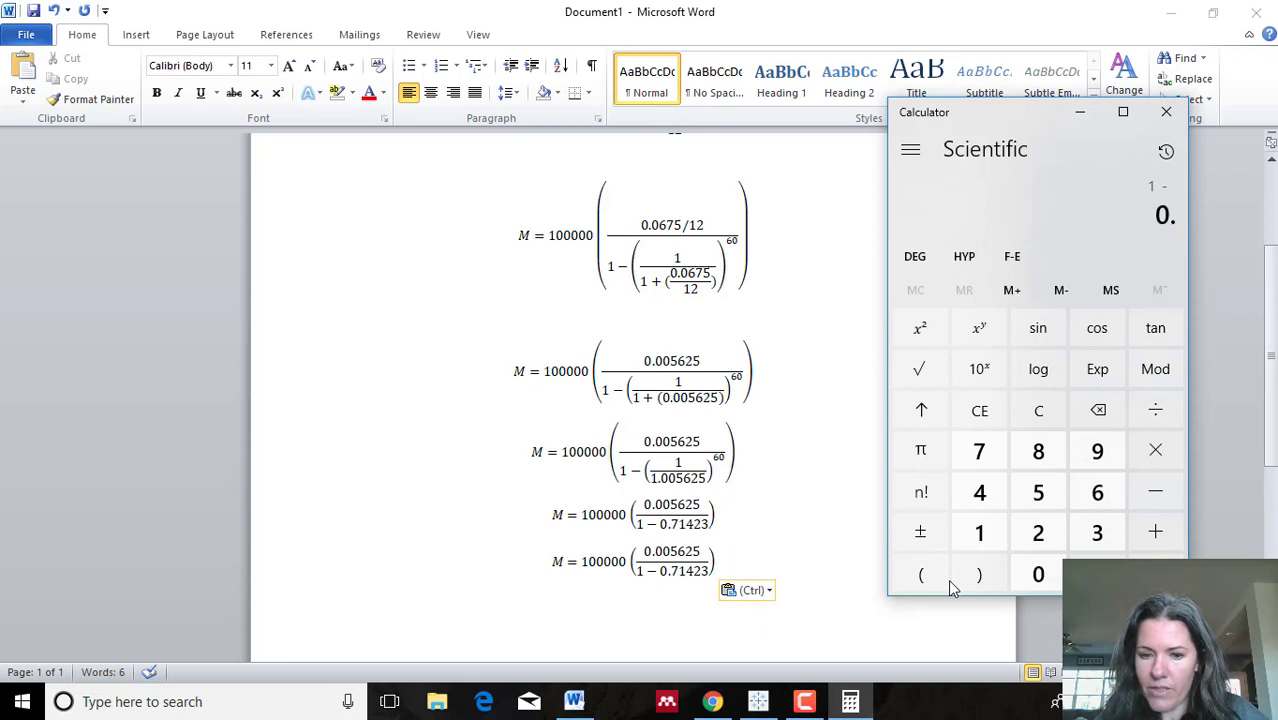
type("71423")
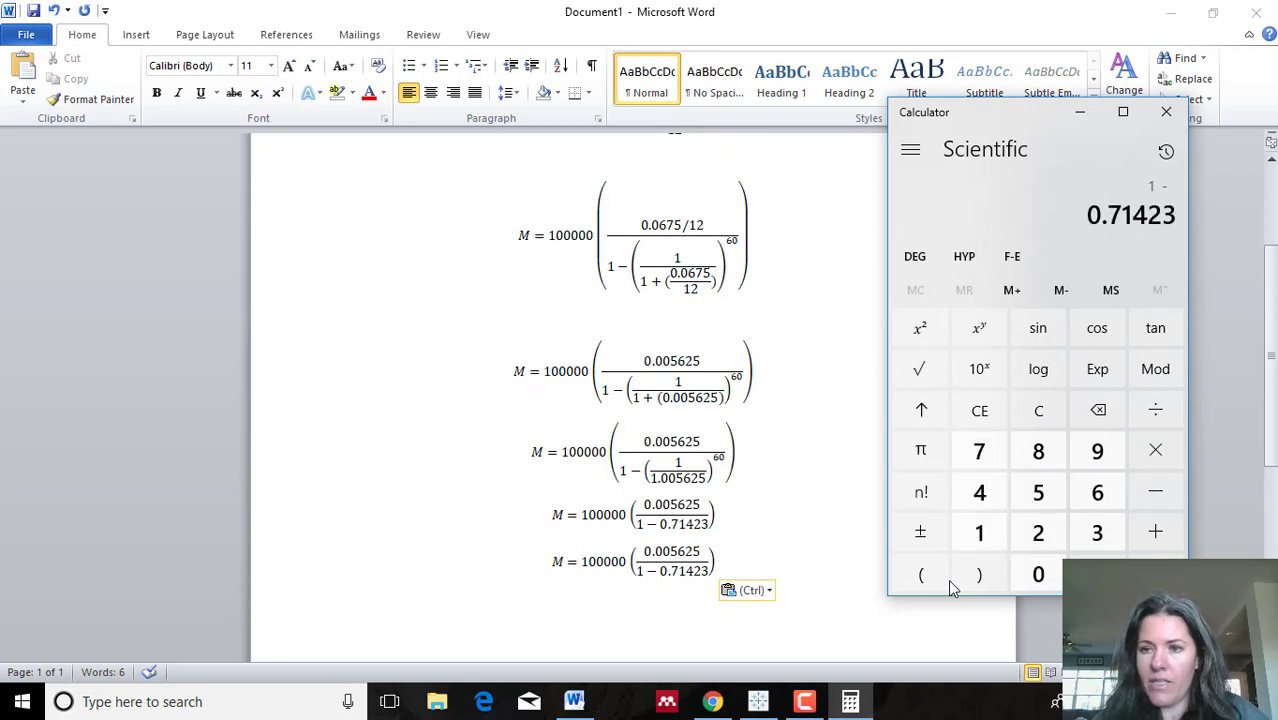
key("Return")
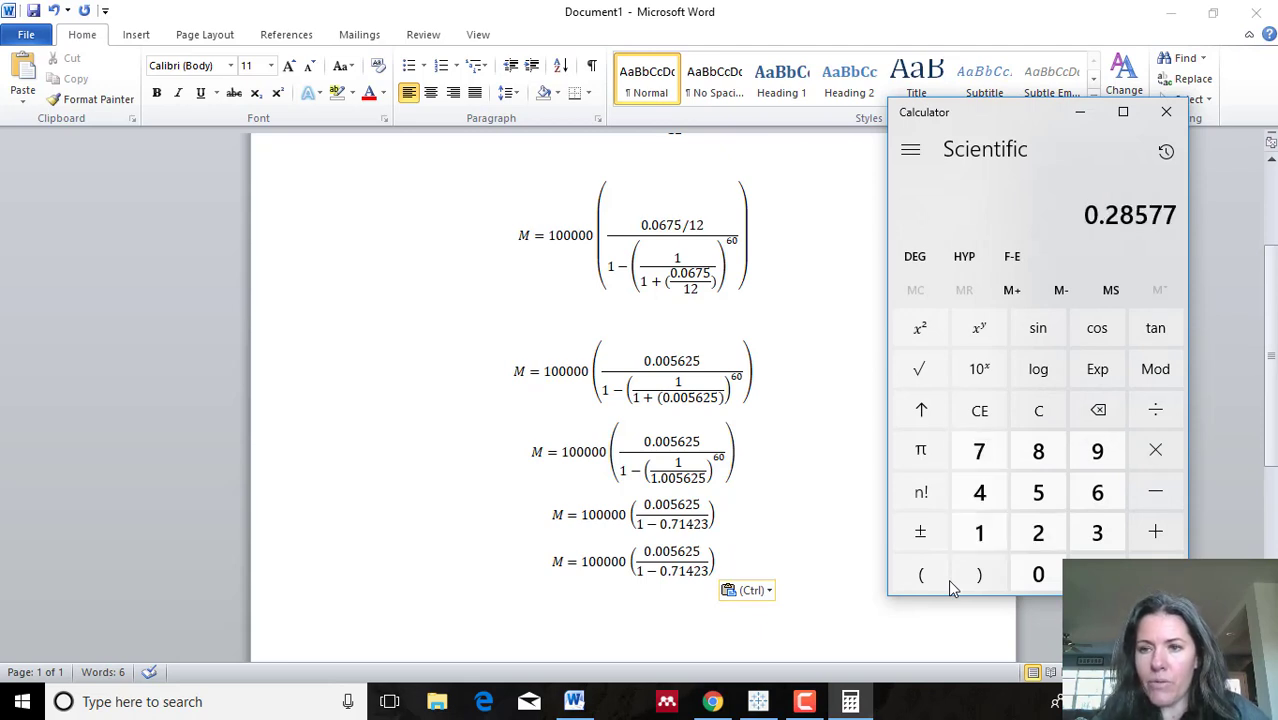
- Replace the denominator 1−0.71423 in the last Word equation with 0.28577
left_click(710, 570)
left_click_drag(709, 571, 641, 573)
left_click(710, 571)
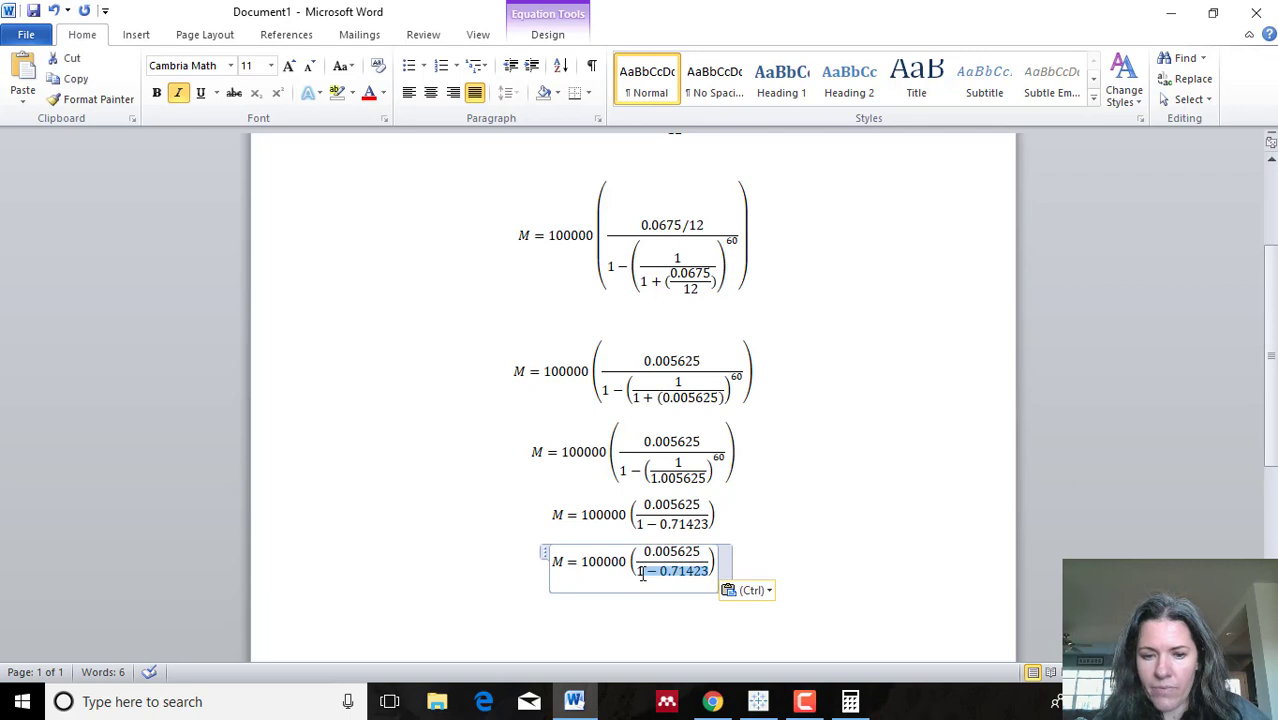
key("BackSpace")
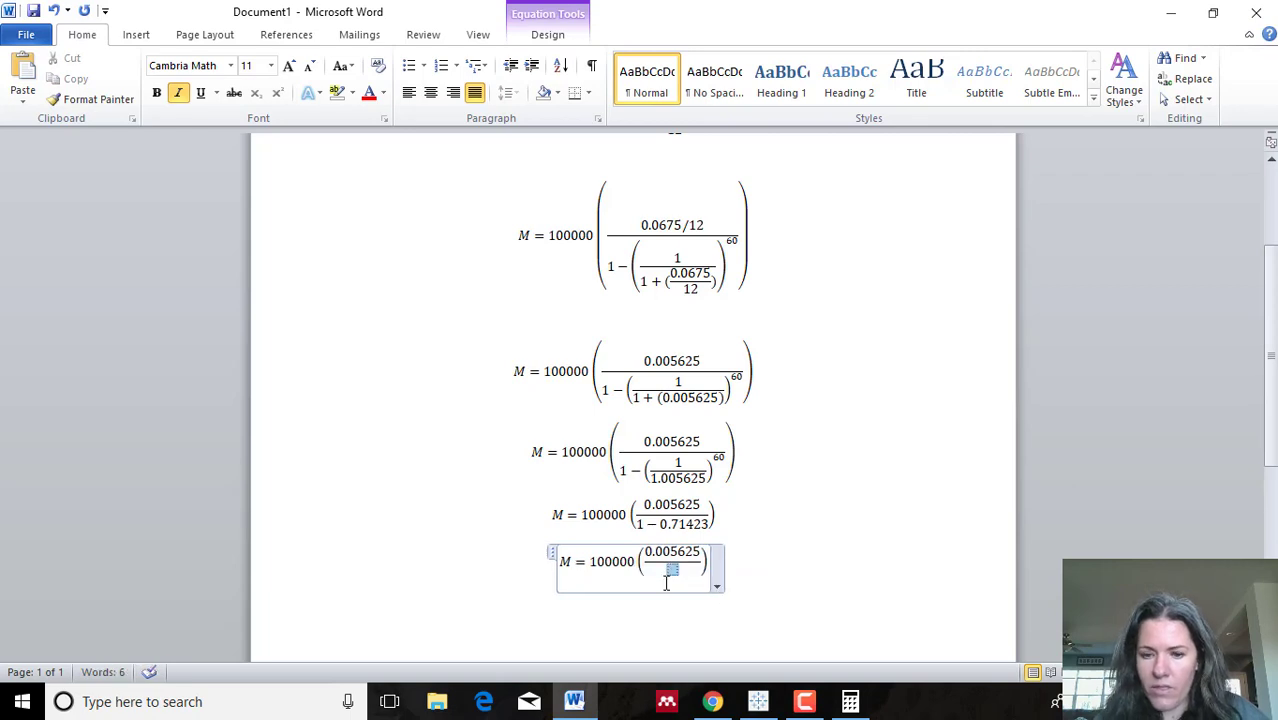
left_click(849, 703)
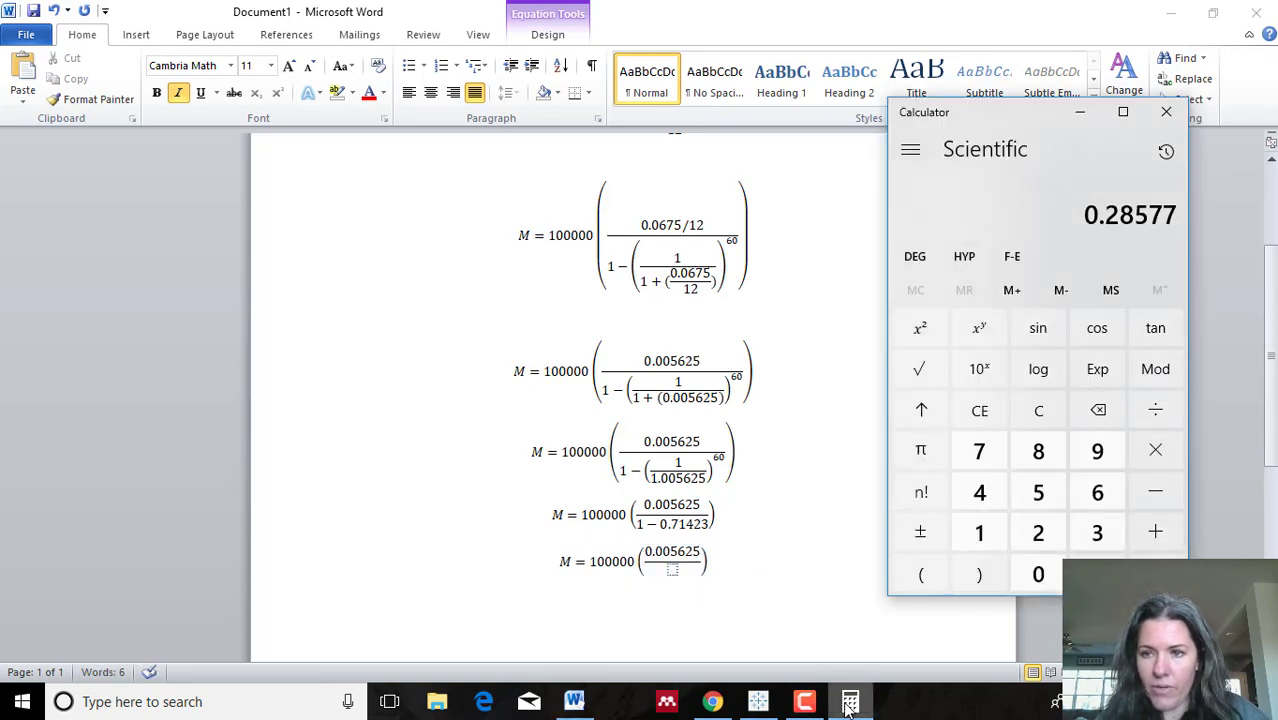
left_click(849, 703)
type("0.28577")
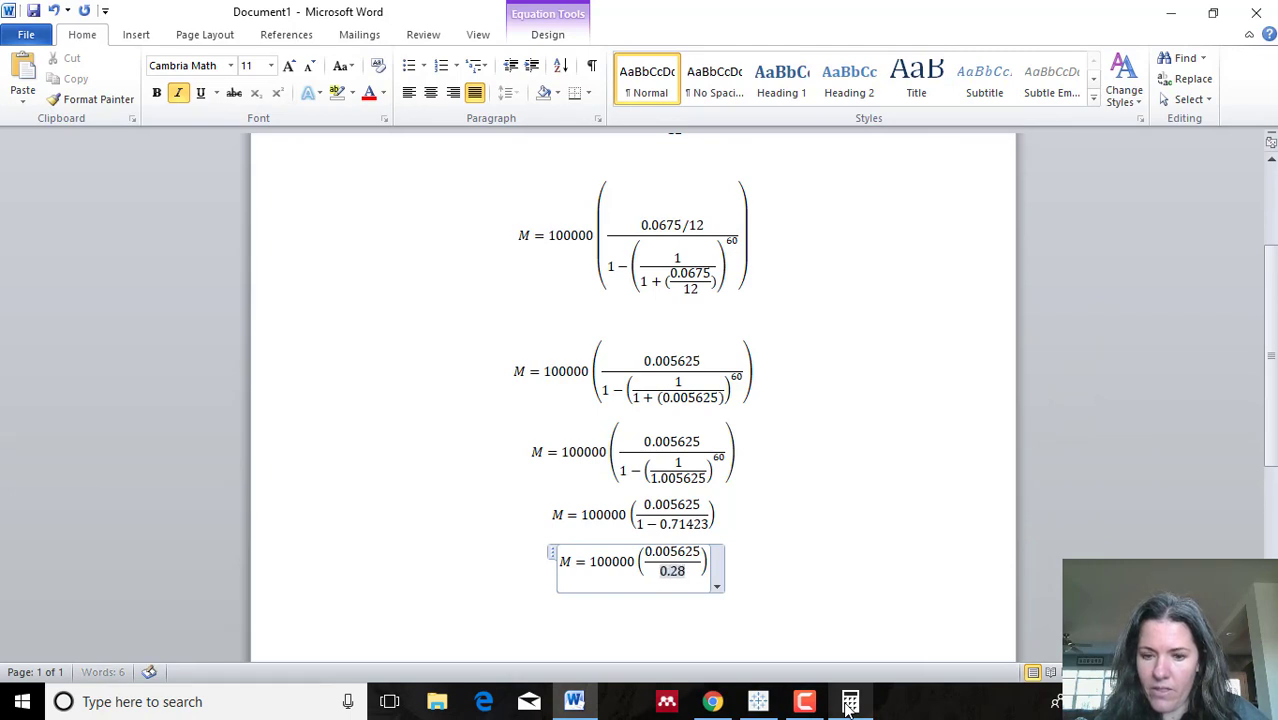
left_click(750, 560)
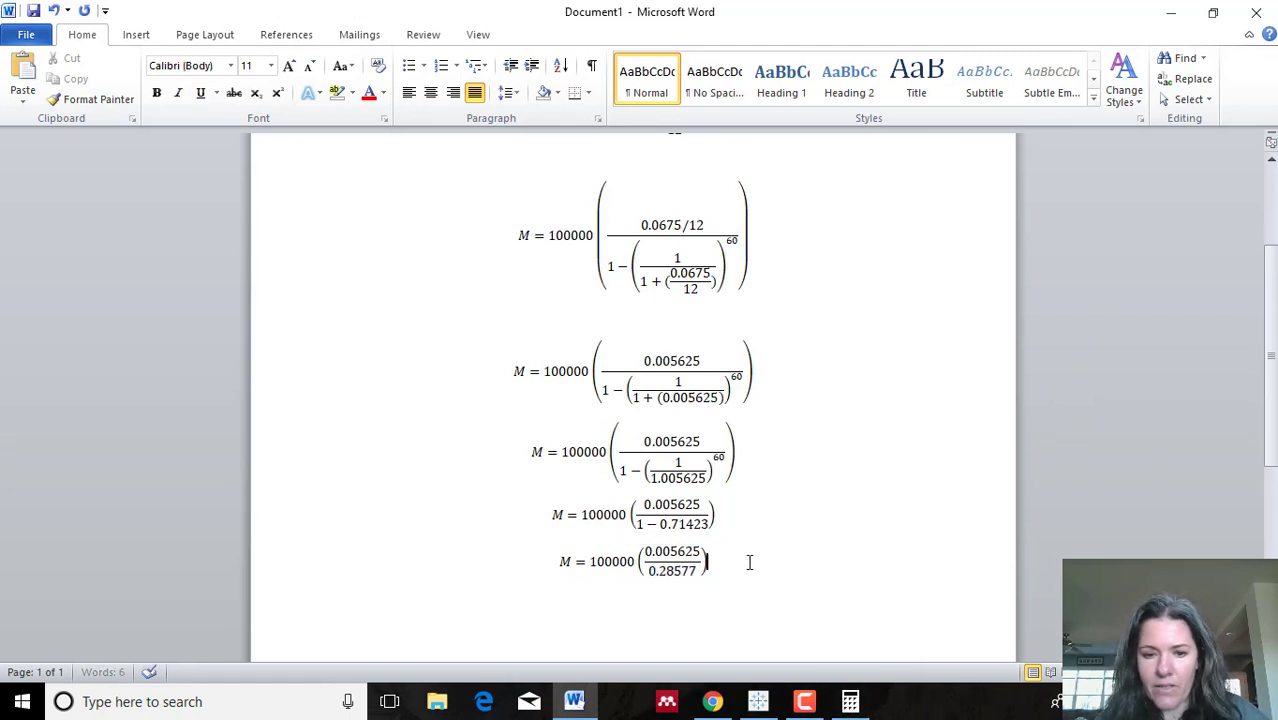
- Duplicate the equation with denominator 0.28577 onto the line below it
left_click_drag(722, 560, 558, 562)
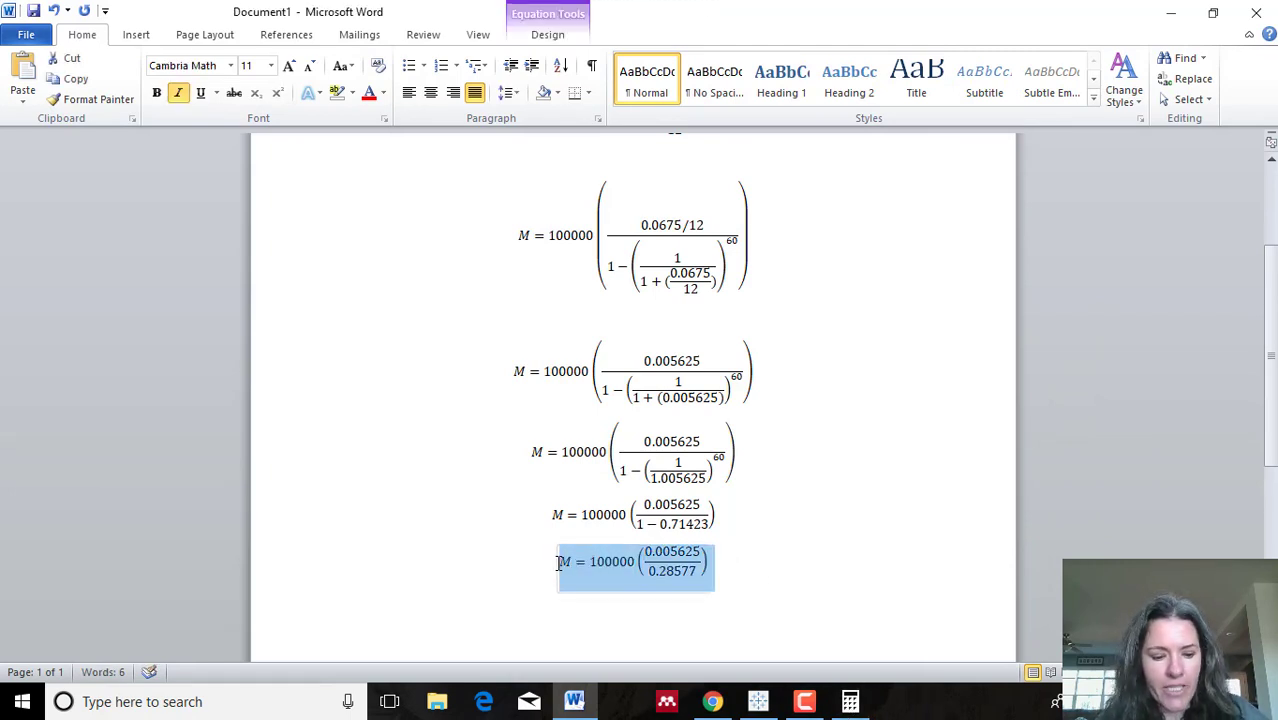
left_click(741, 568)
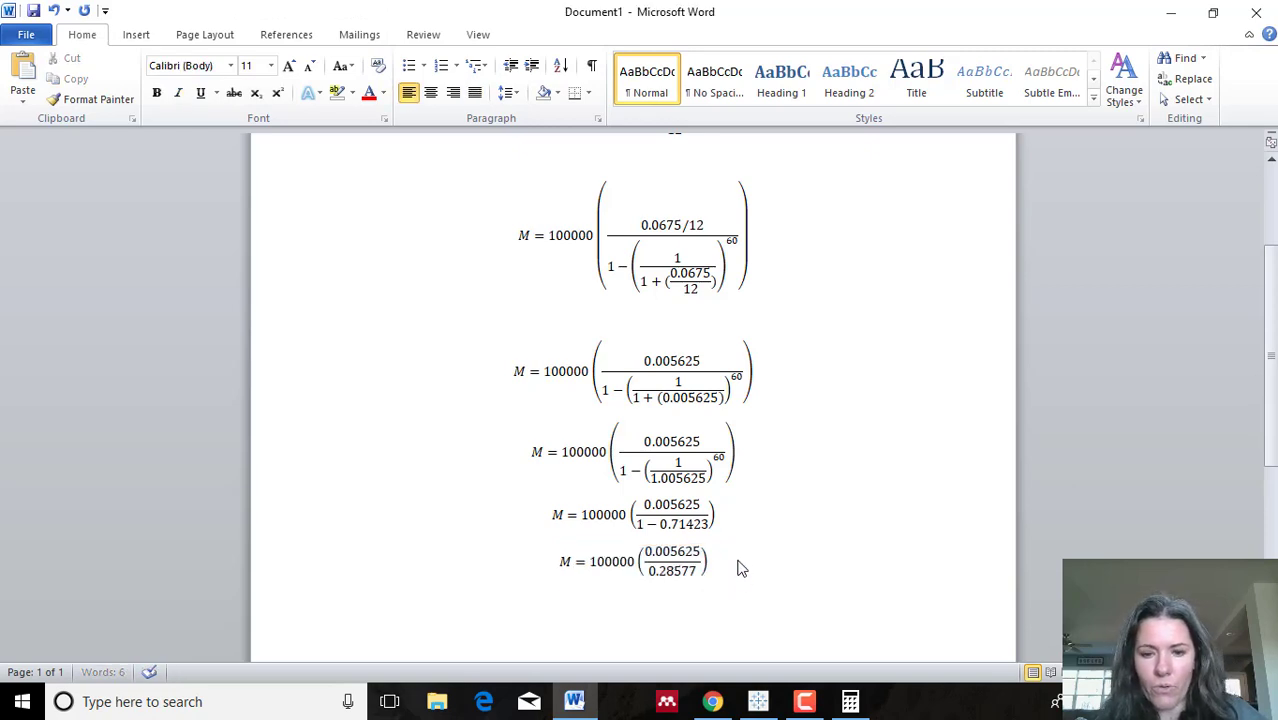
key("ctrl+v")
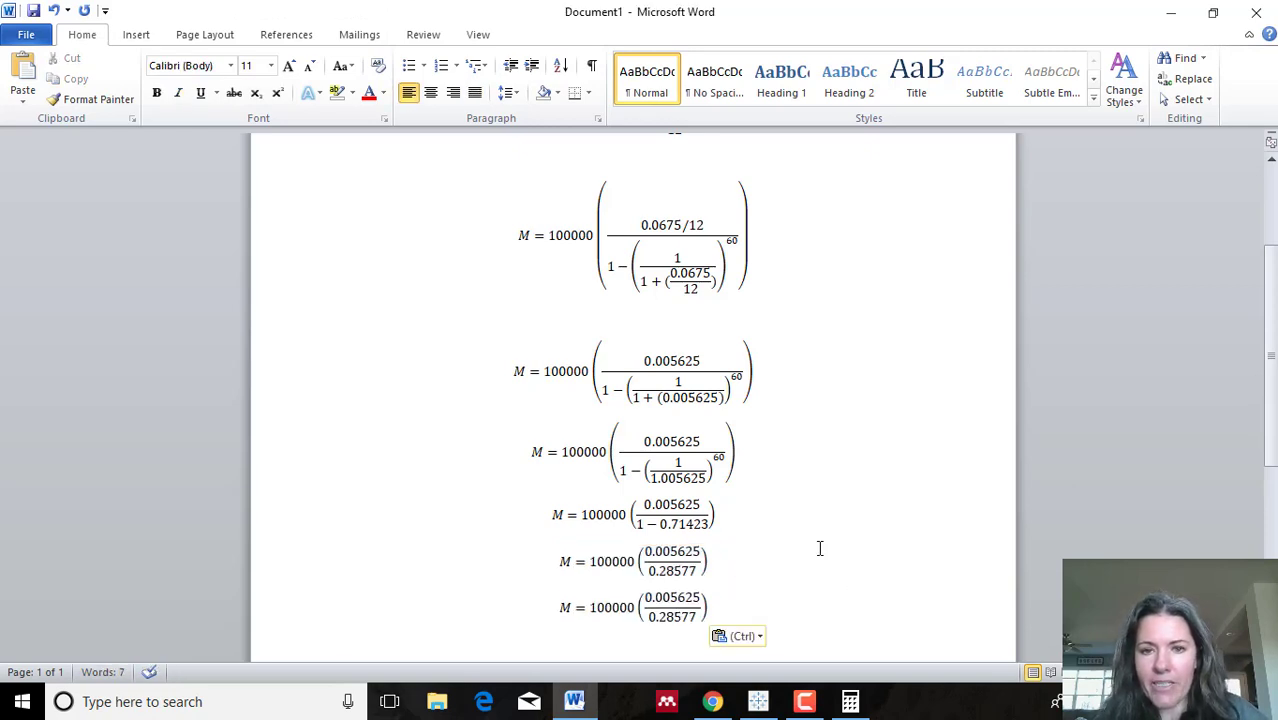
- Calculate 0.005625 divided by 0.28577 in the Calculator
scroll(818, 545, "down", 2)
scroll(822, 470, "up", 2)
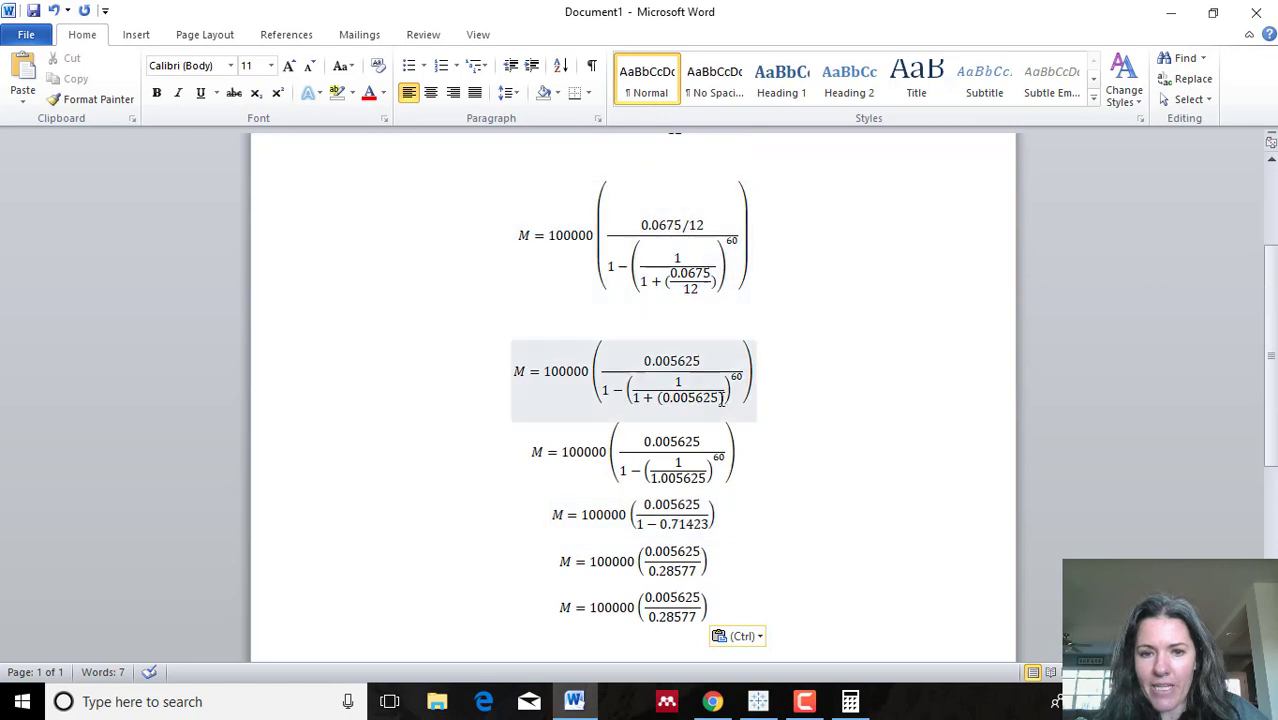
scroll(872, 540, "down", 1)
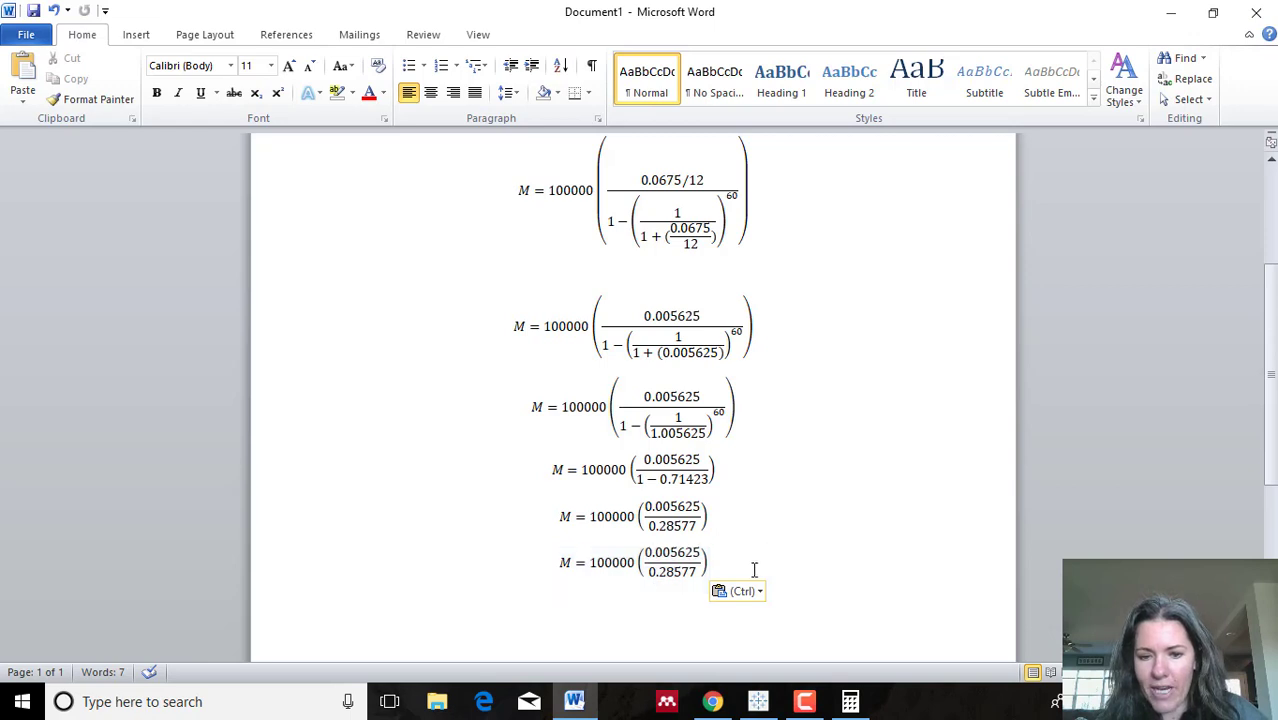
left_click(850, 701)
type("0.0")
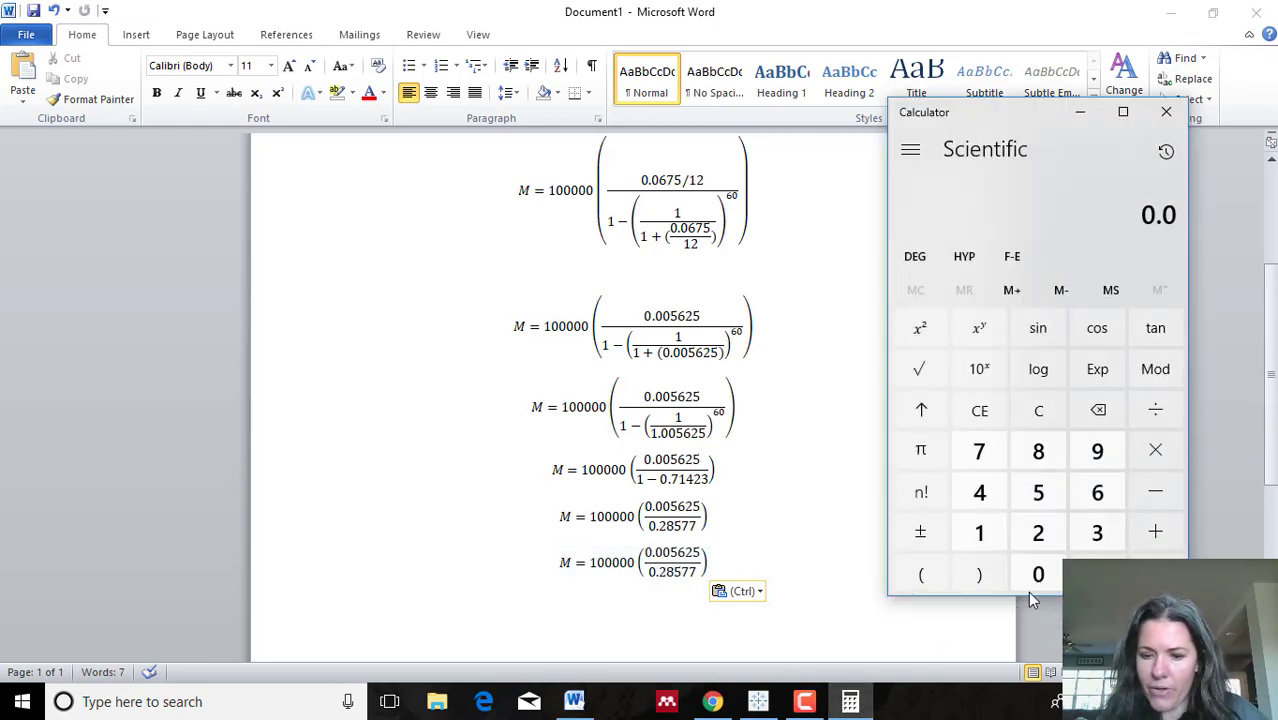
type("05625")
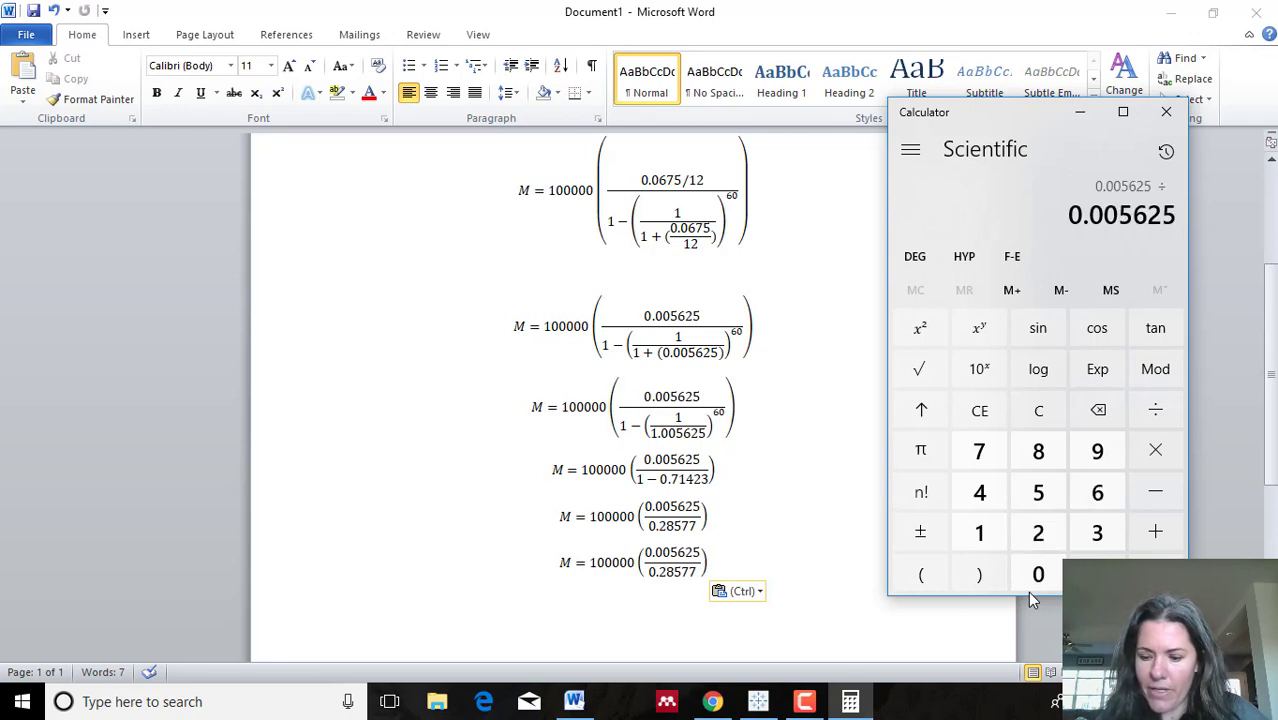
type("/0.28577")
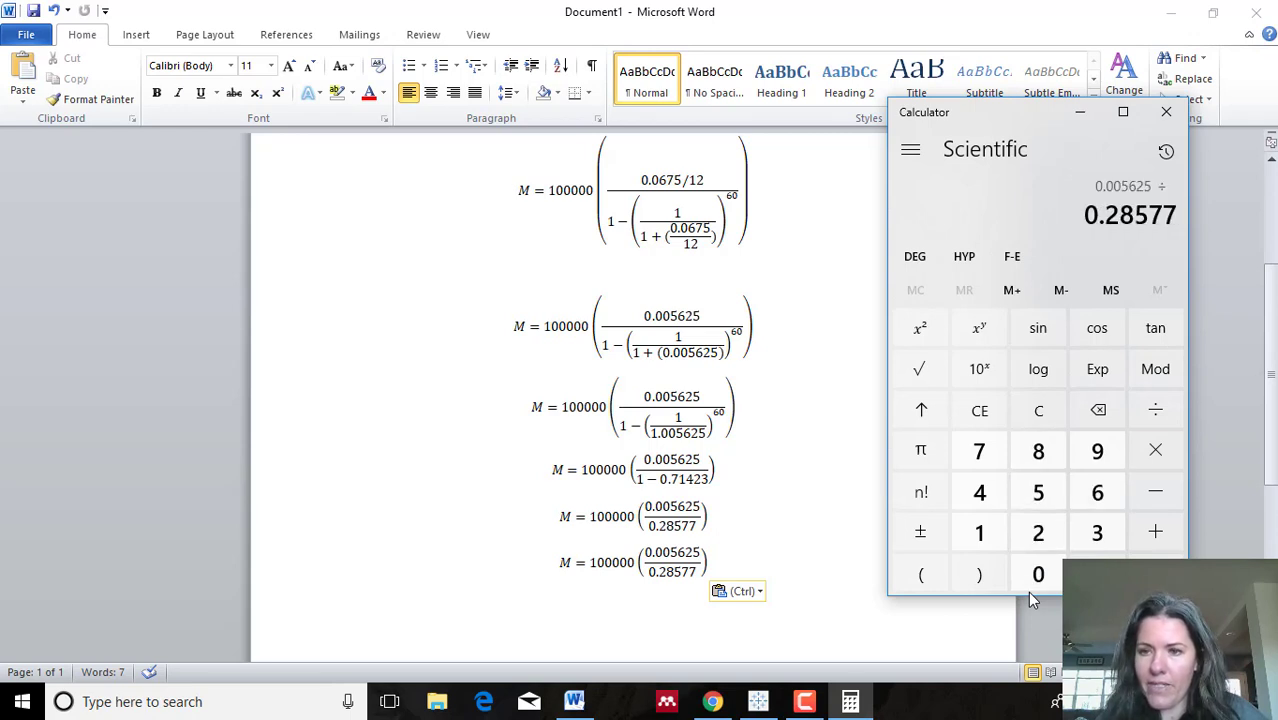
key("Return")
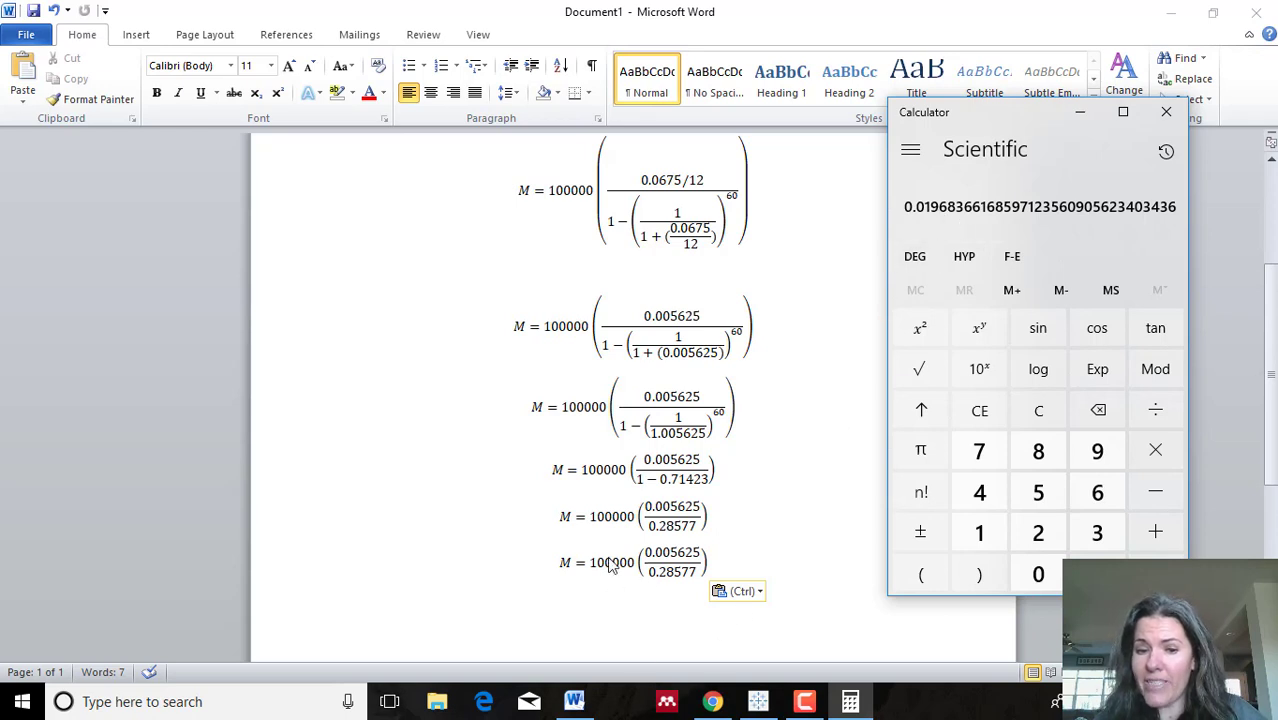
- Multiply the quotient in the Calculator by 100,000 to get the monthly payment
left_click(1157, 452)
type("1000000")
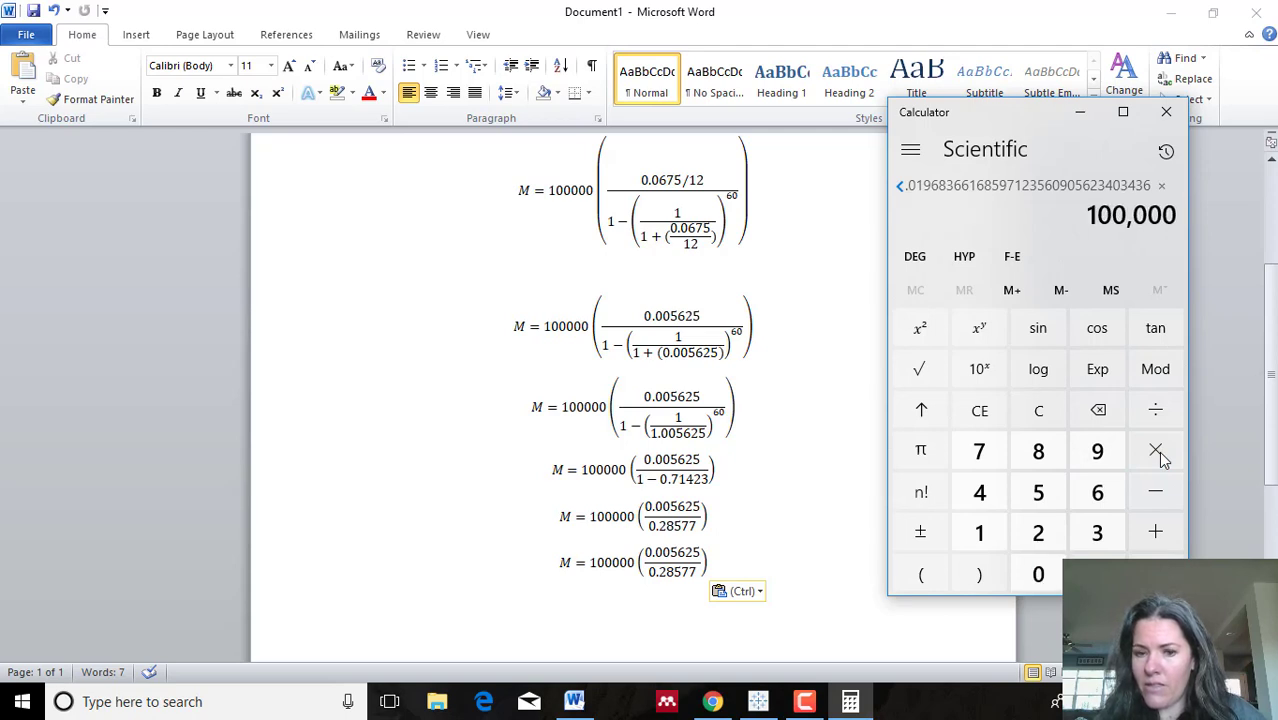
key("Return")
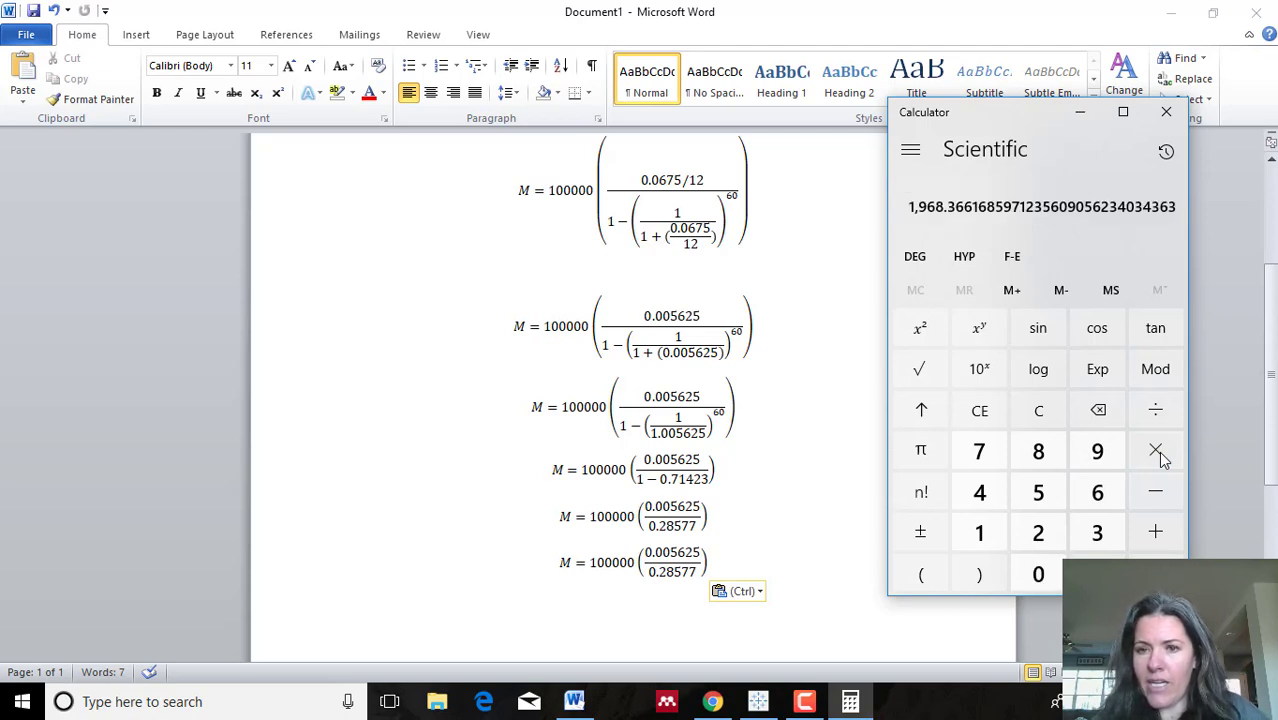
- Switch to Word and write M= 1,968.37 on the line below the last equation
left_click(731, 569)
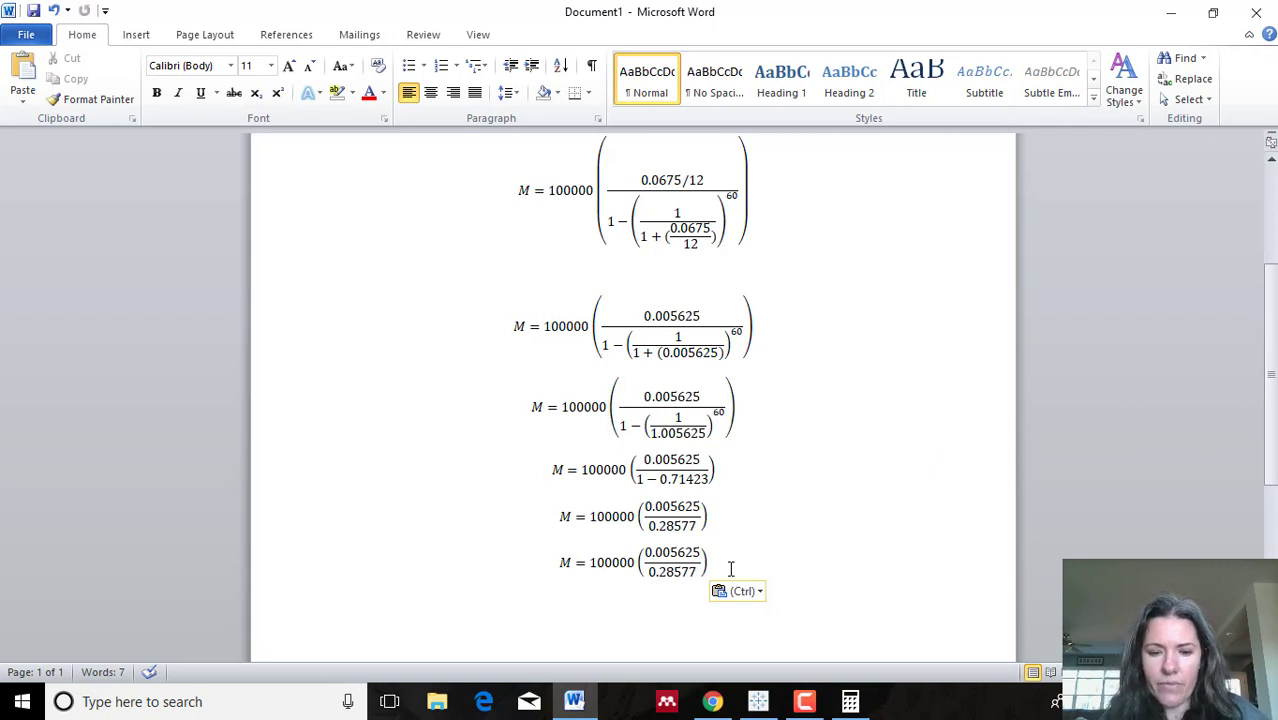
type("M=")
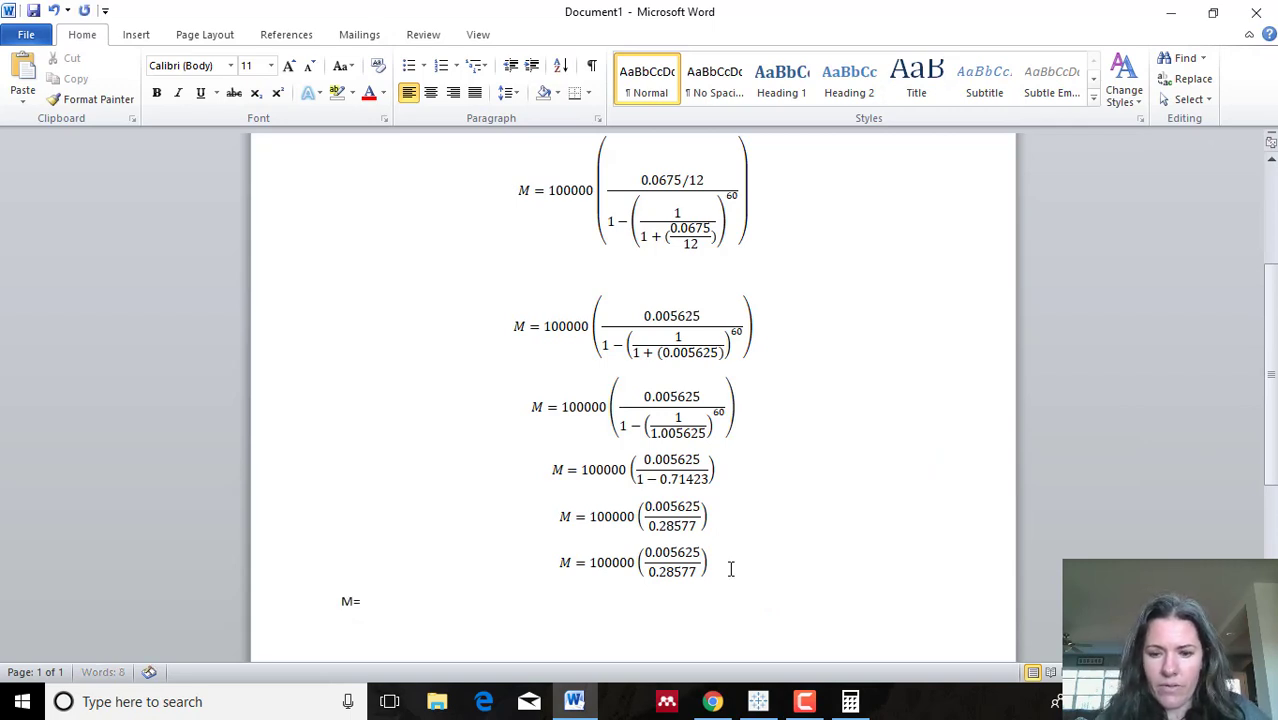
left_click(849, 701)
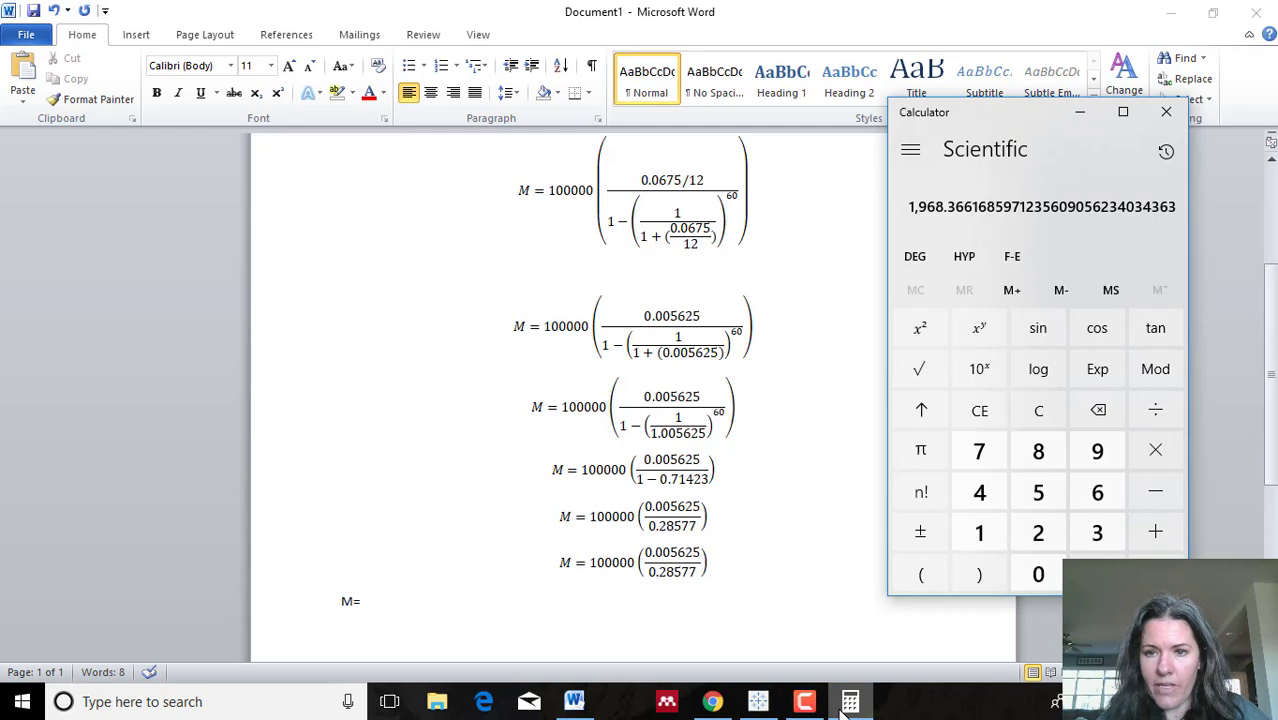
left_click(842, 705)
type("1,96")
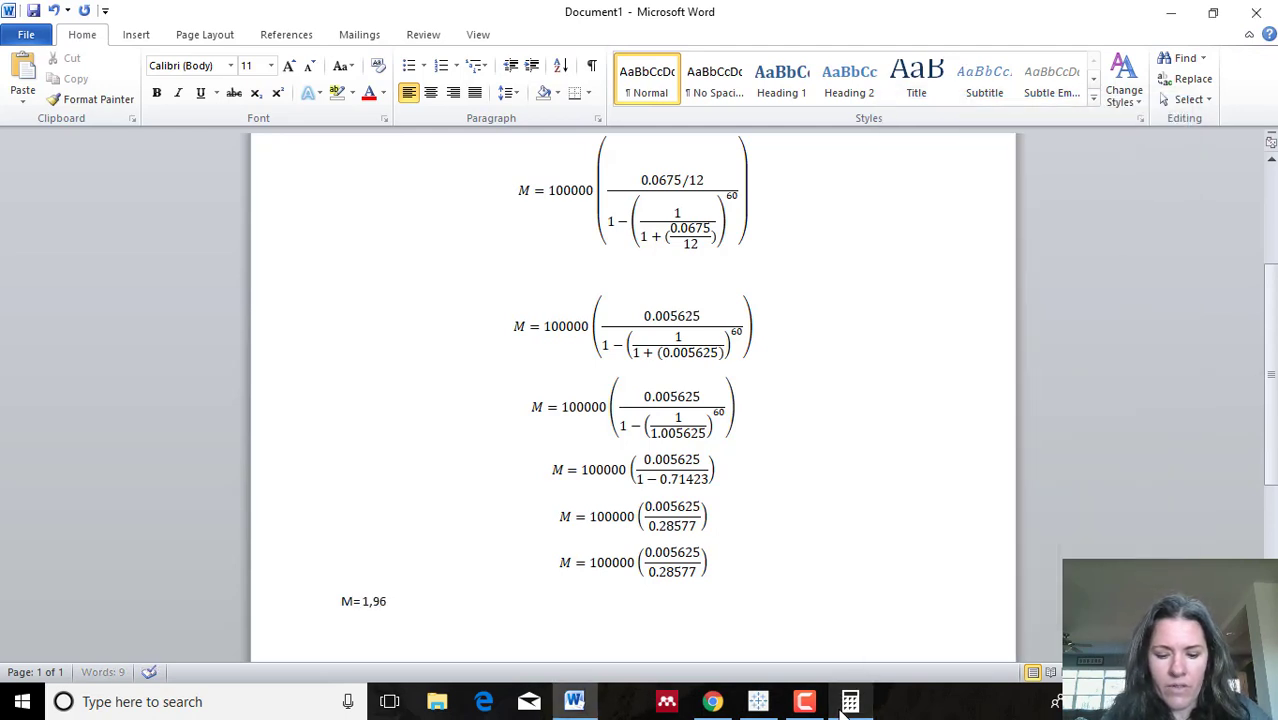
type("8.37")
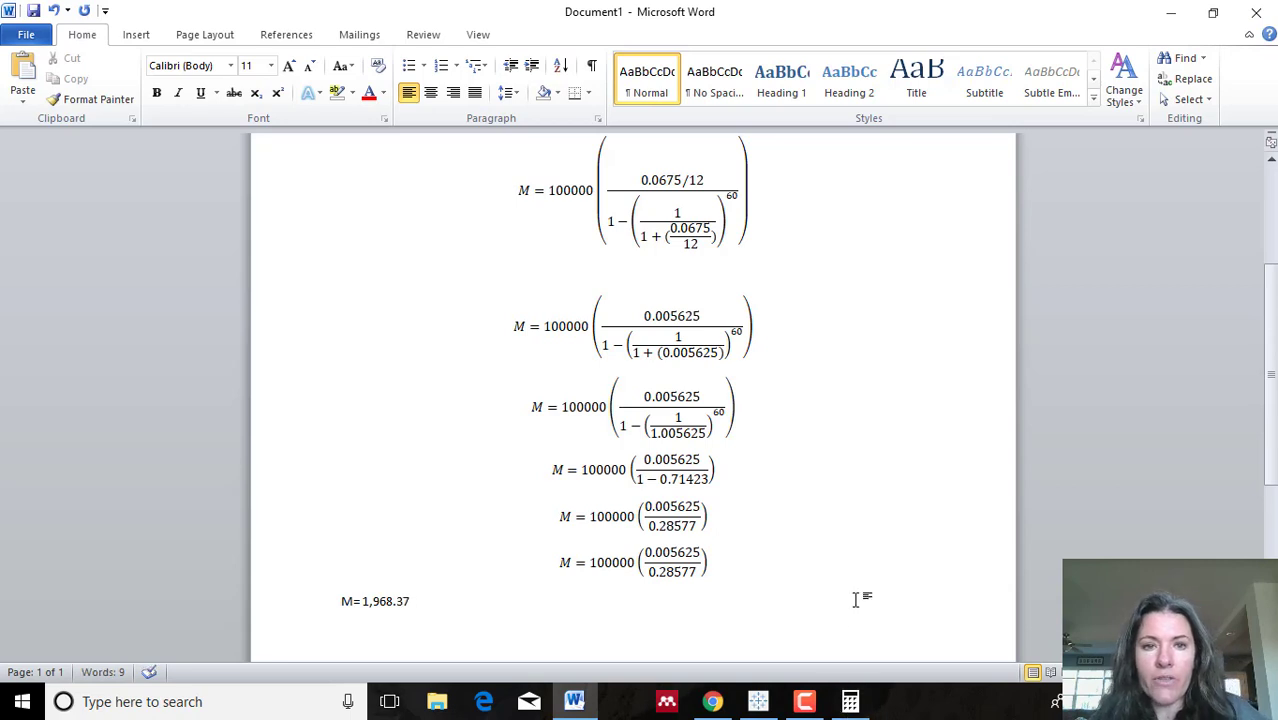
- Center the final M= line and add a dollar sign before the 1,968.37 amount
left_click(433, 93)
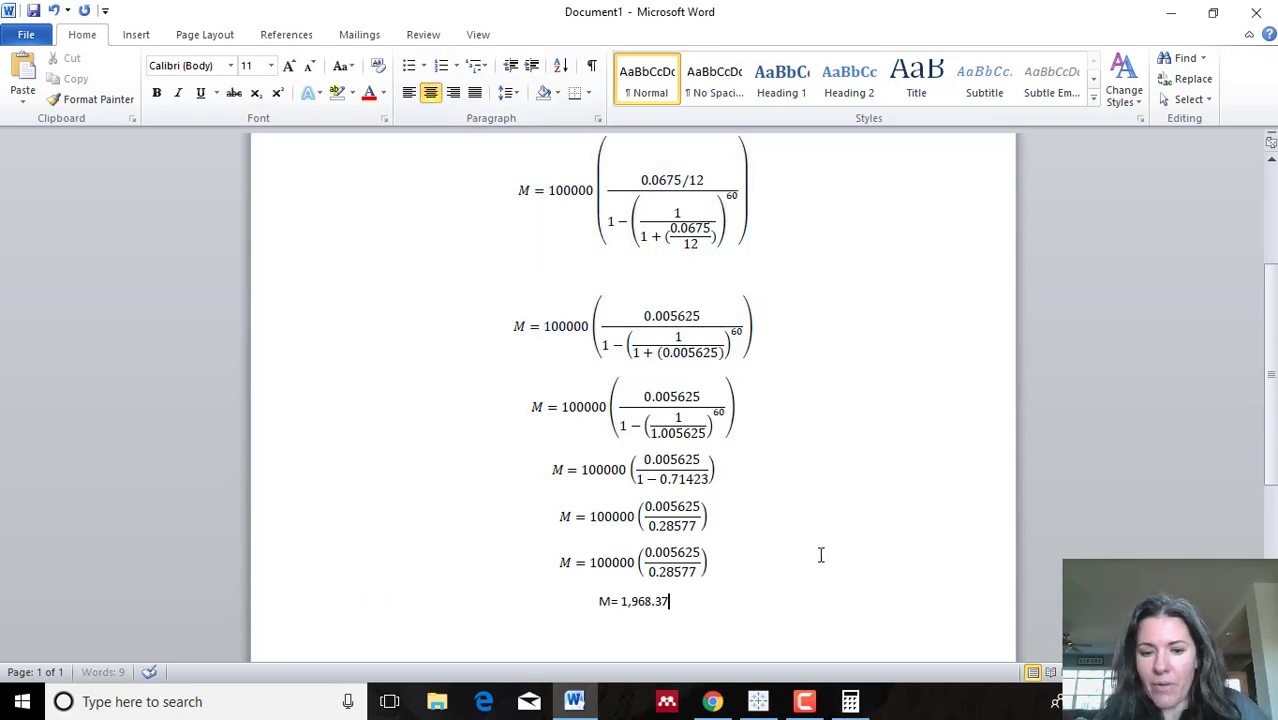
scroll(665, 600, "down", 3)
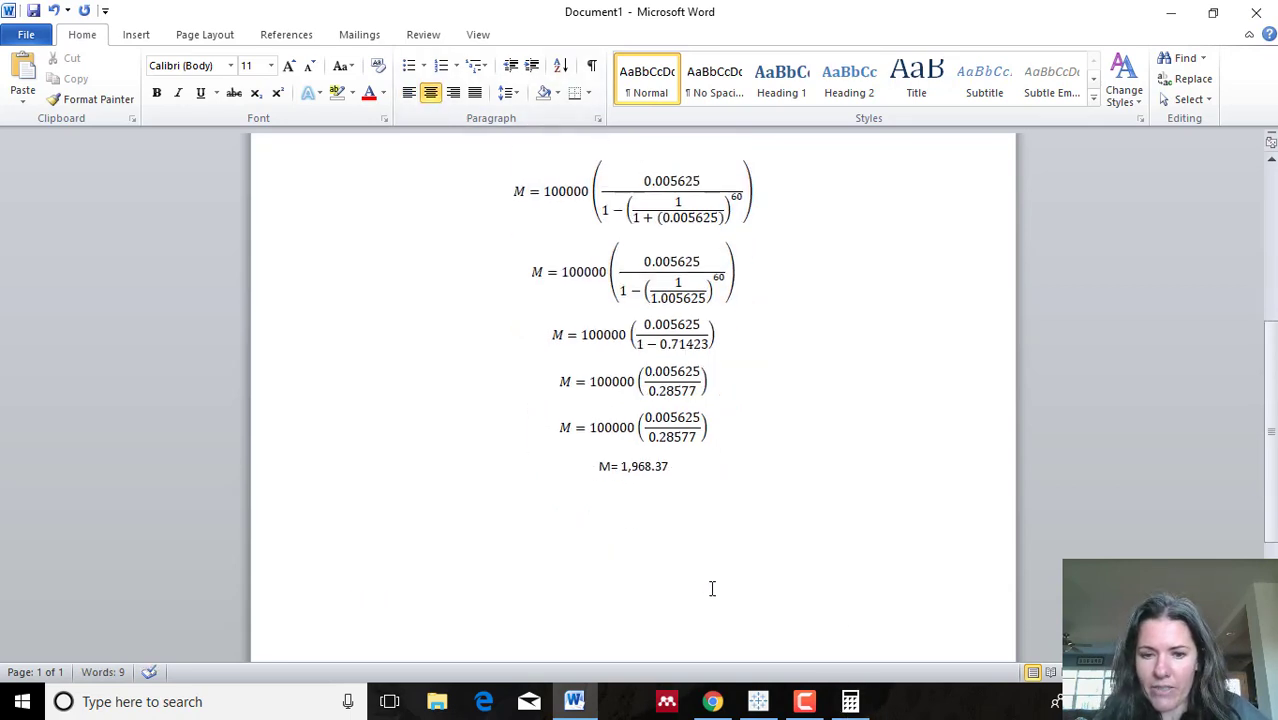
left_click(622, 467)
type("$")
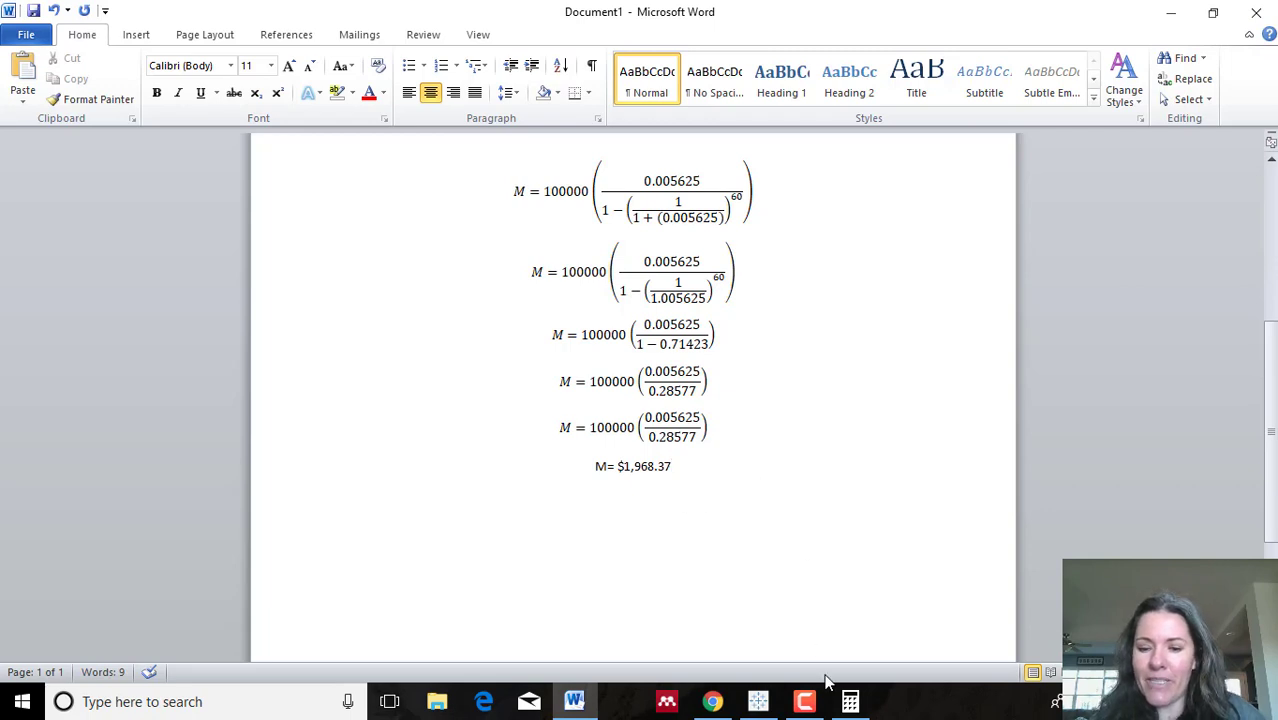
left_click(804, 701)
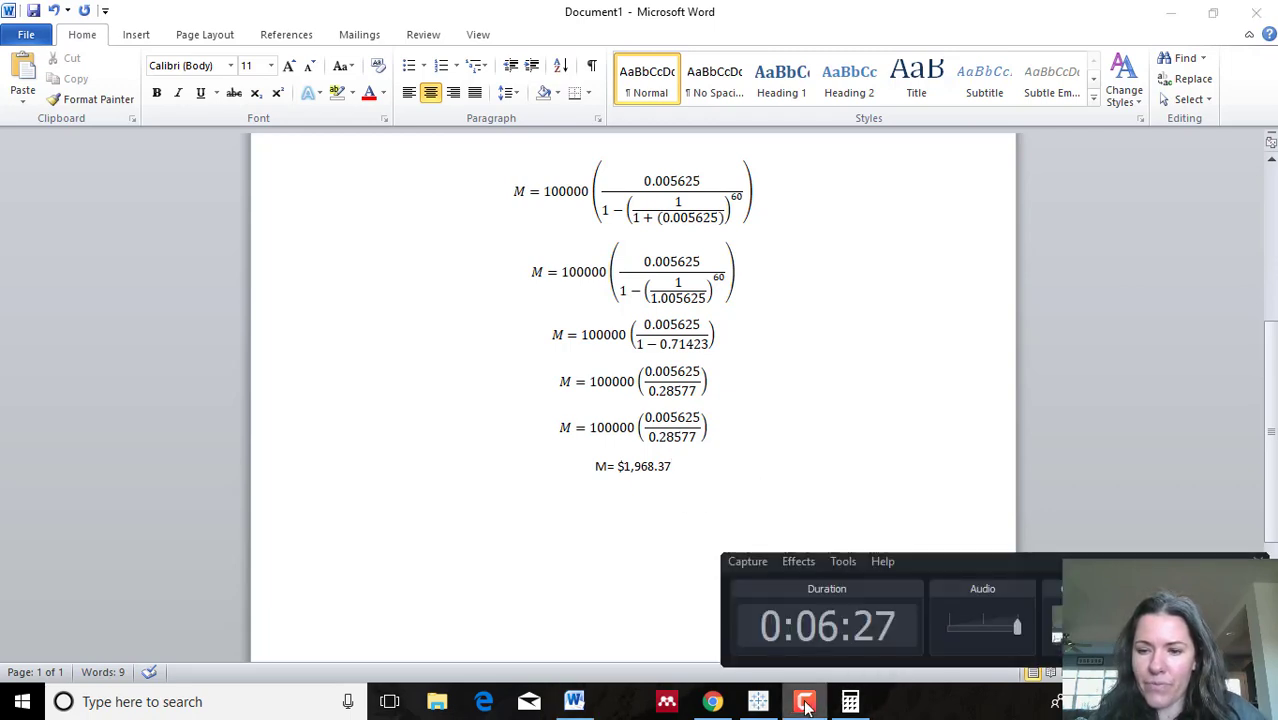
left_click(1058, 636)
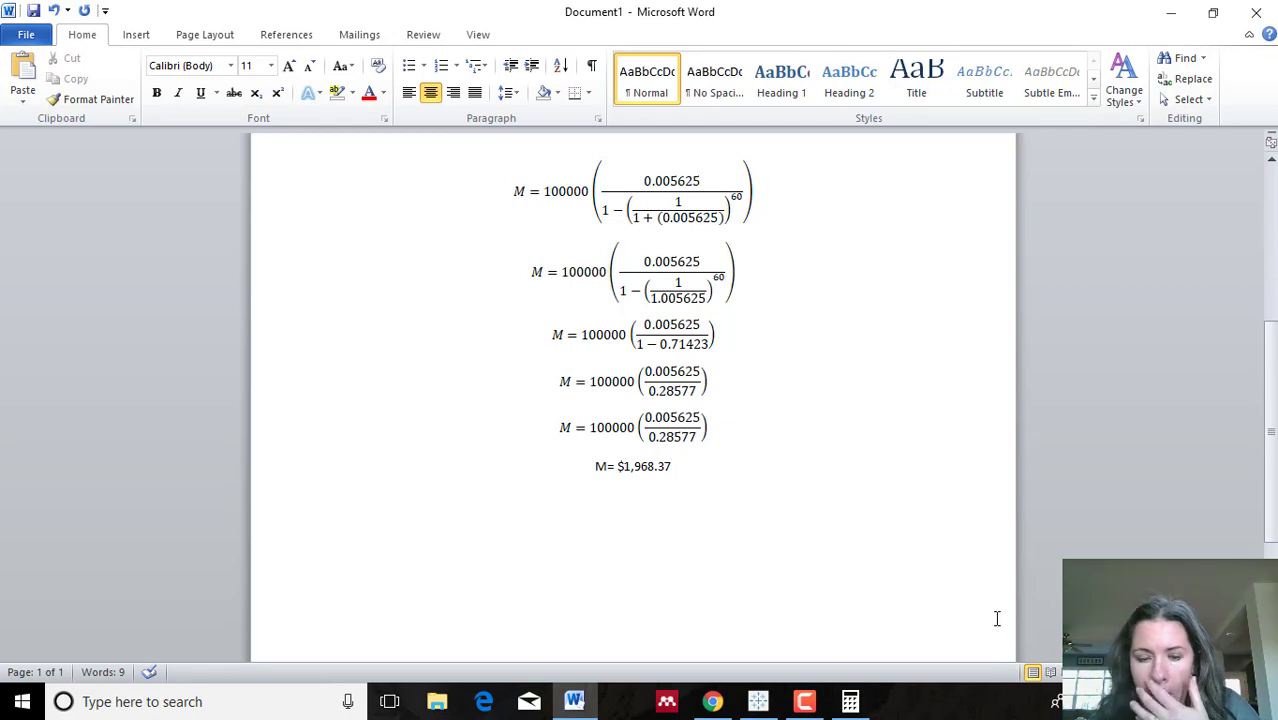
- Switch to Chrome and search Google for "monthly payment calculator" in a new tab
mouse_move(574, 701)
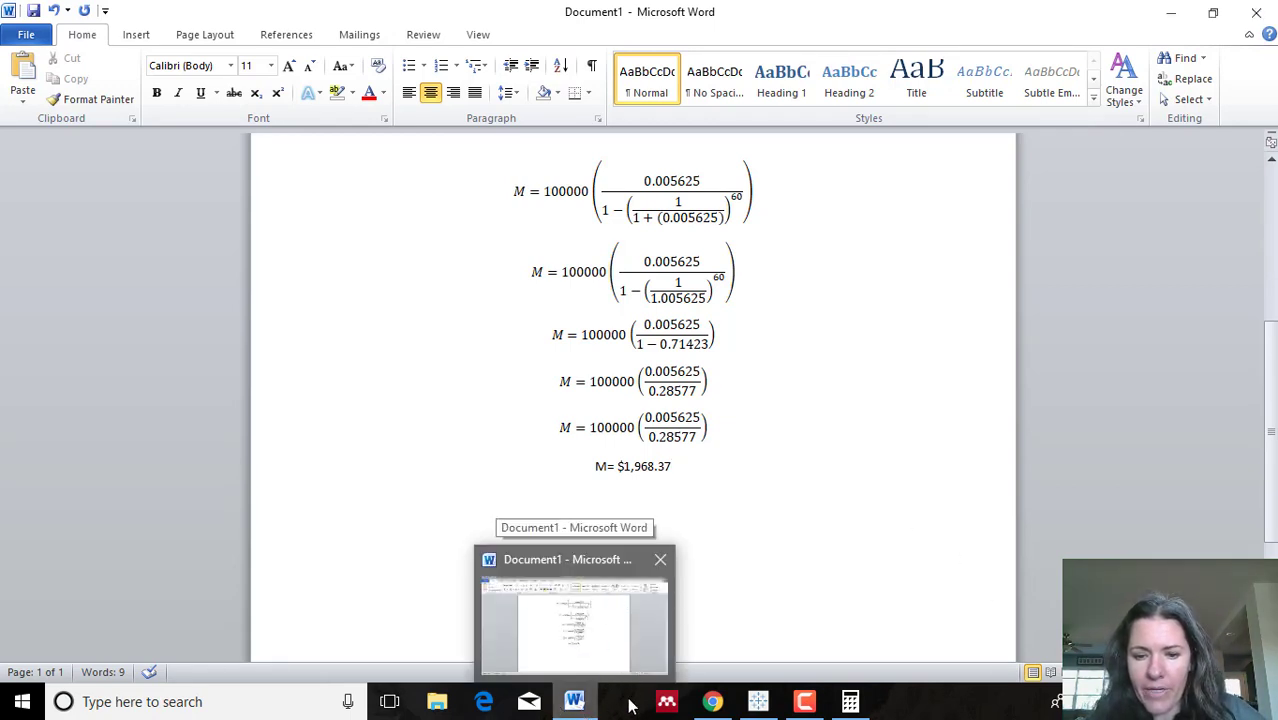
left_click(712, 701)
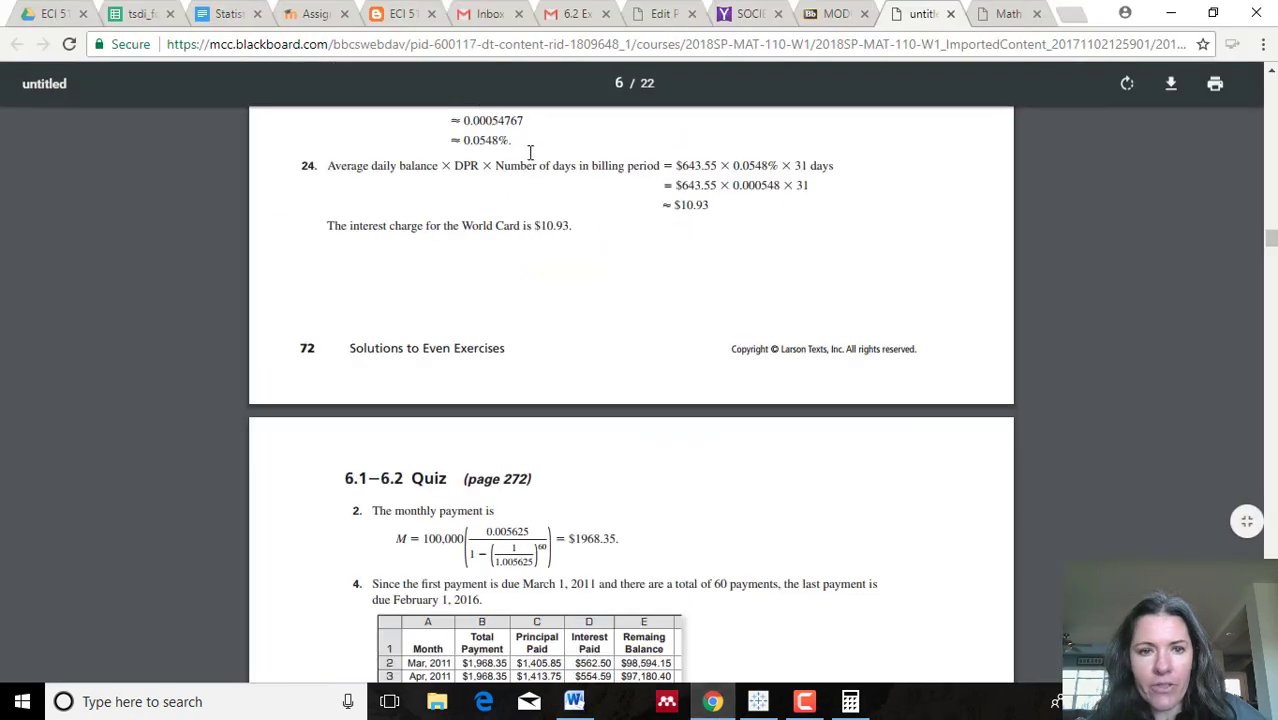
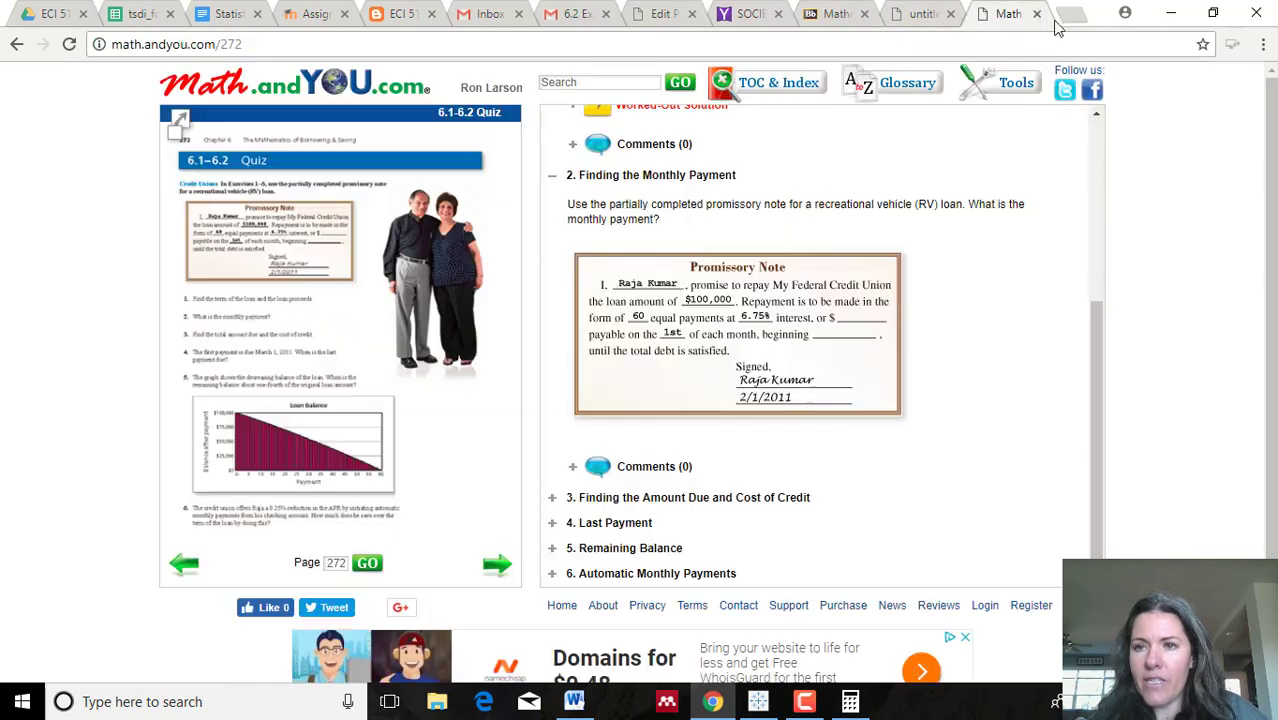
left_click(1069, 15)
type("m")
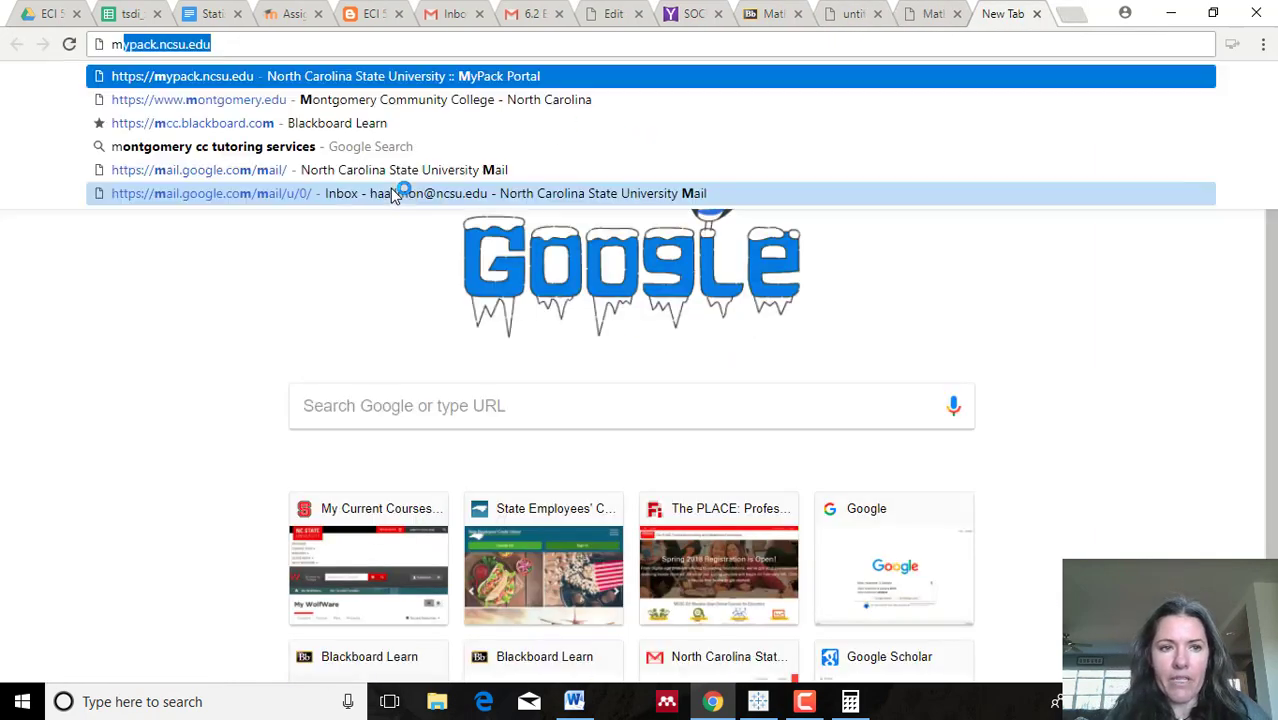
type("onthly pay")
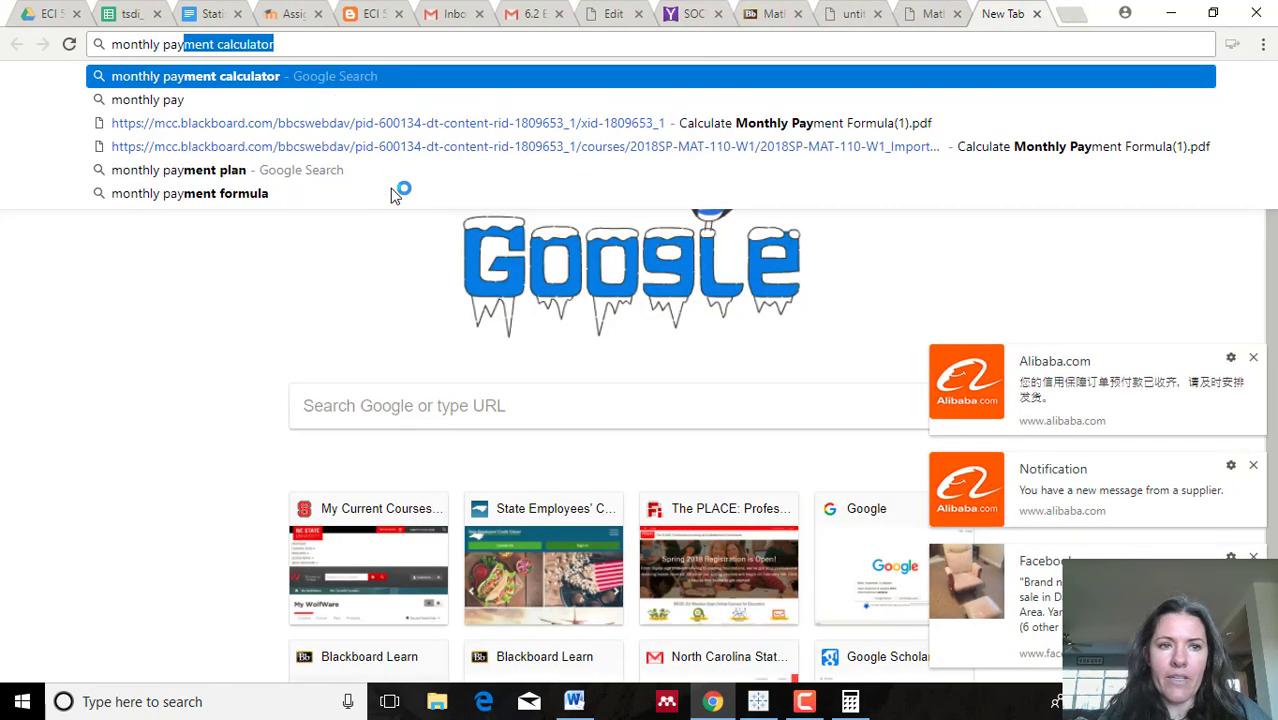
key("Return")
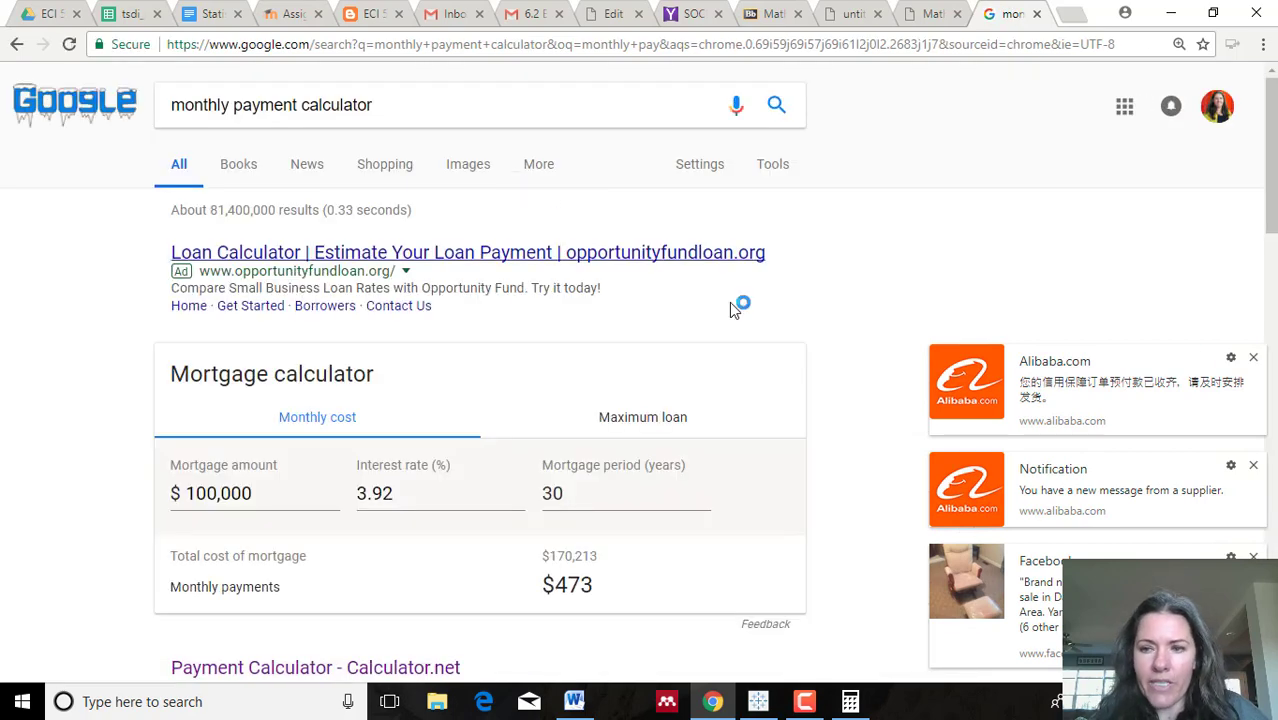
- Dismiss the Alibaba.com notification and return to the tab with the payment calculator search results
left_click(1250, 360)
left_click(1253, 465)
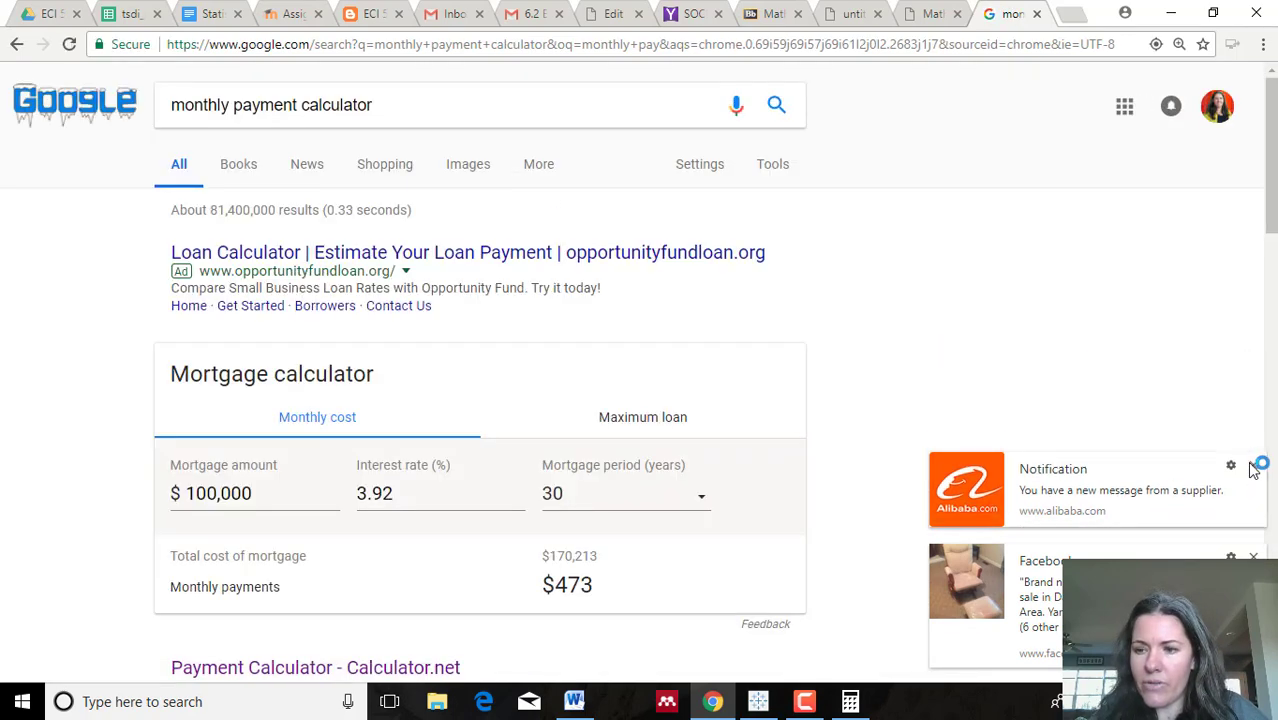
left_click(1127, 340)
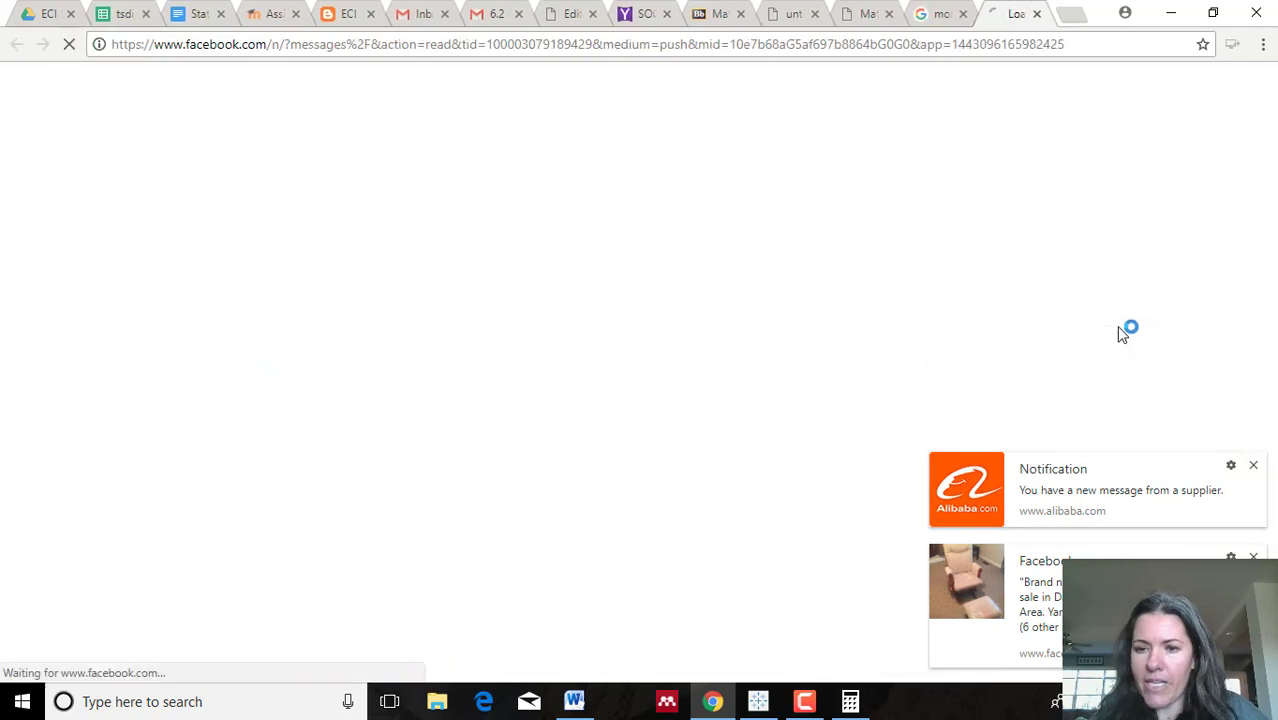
left_click(948, 14)
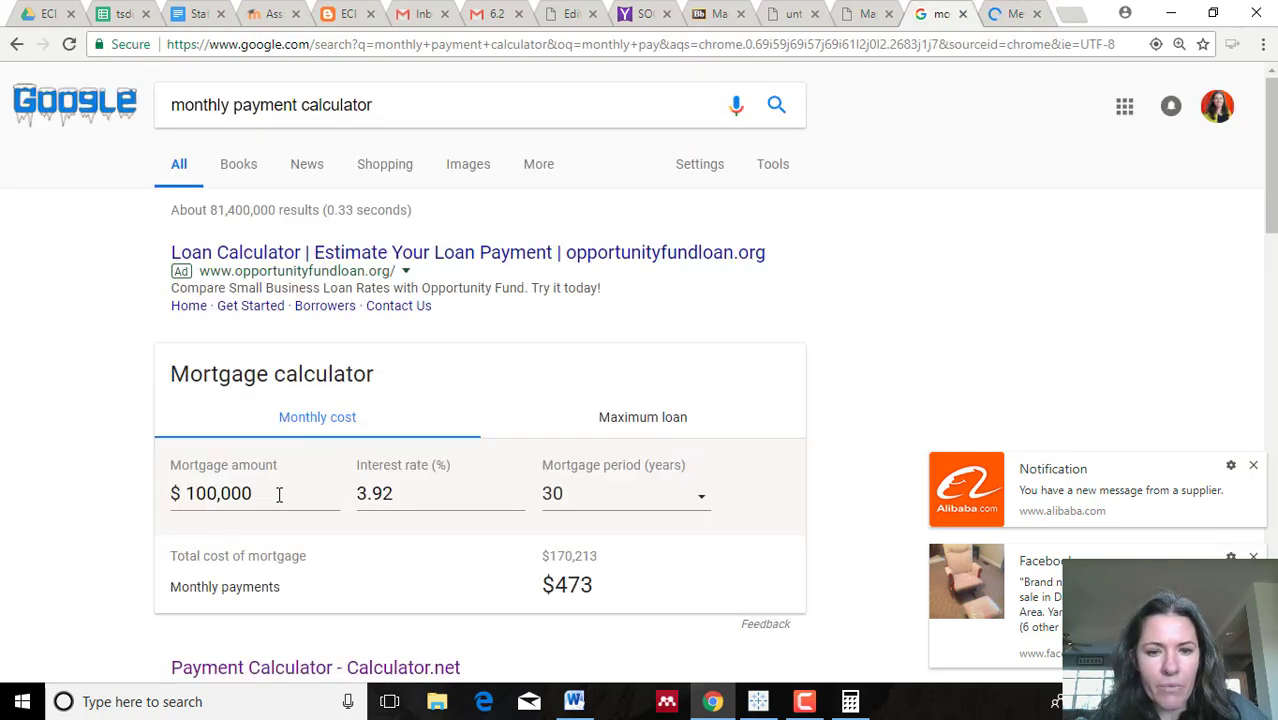
- Open the Payment Calculator on Calculator.net from the search results and dismiss the supplier message notification
scroll(370, 420, "down", 3)
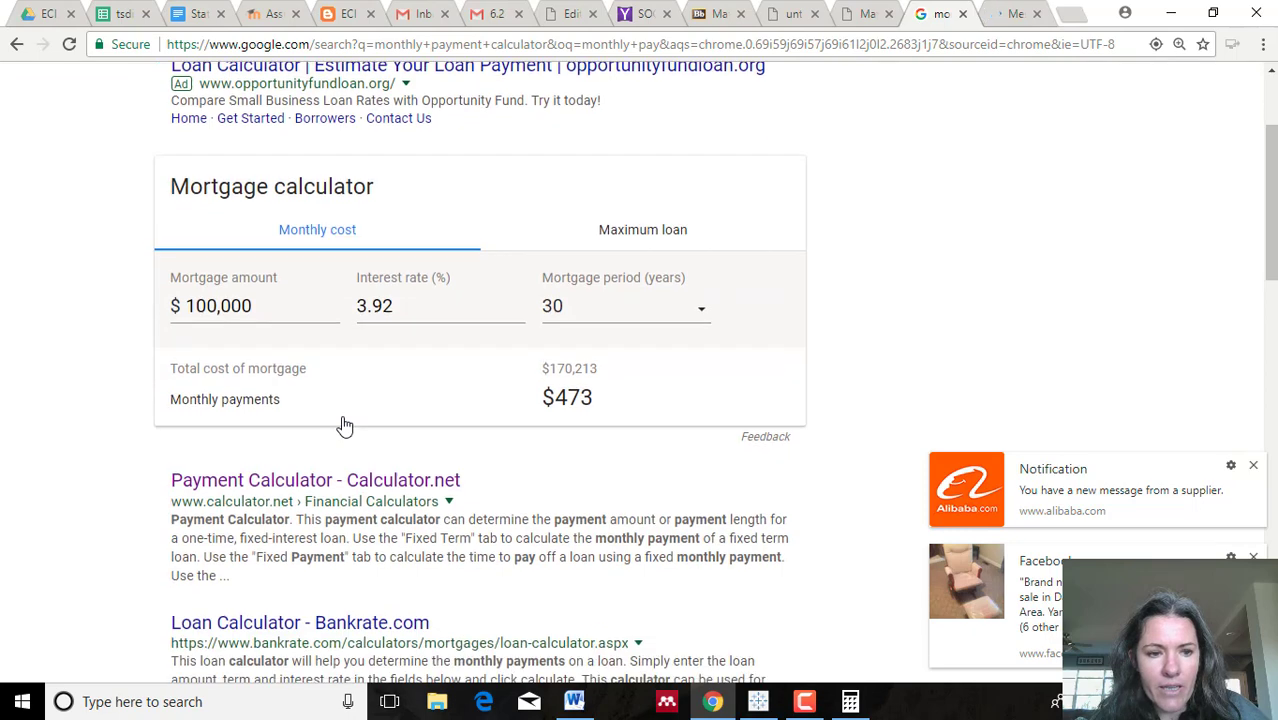
left_click(281, 484)
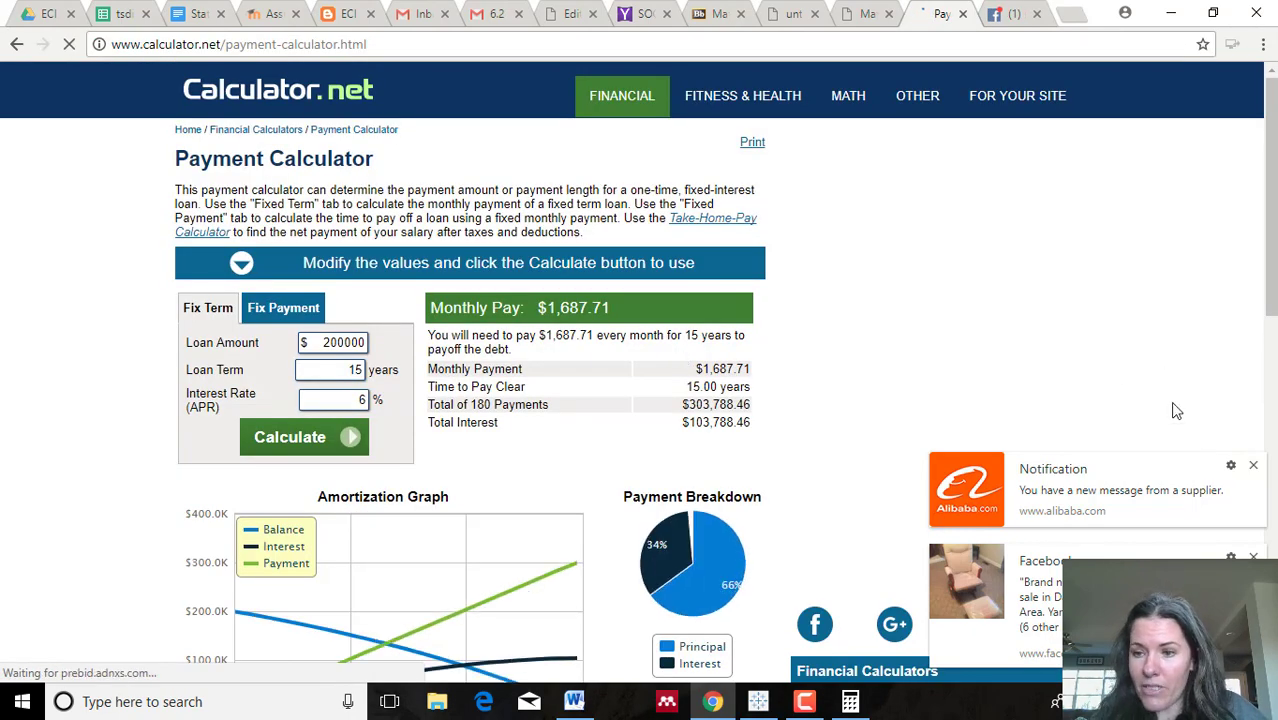
left_click(1256, 468)
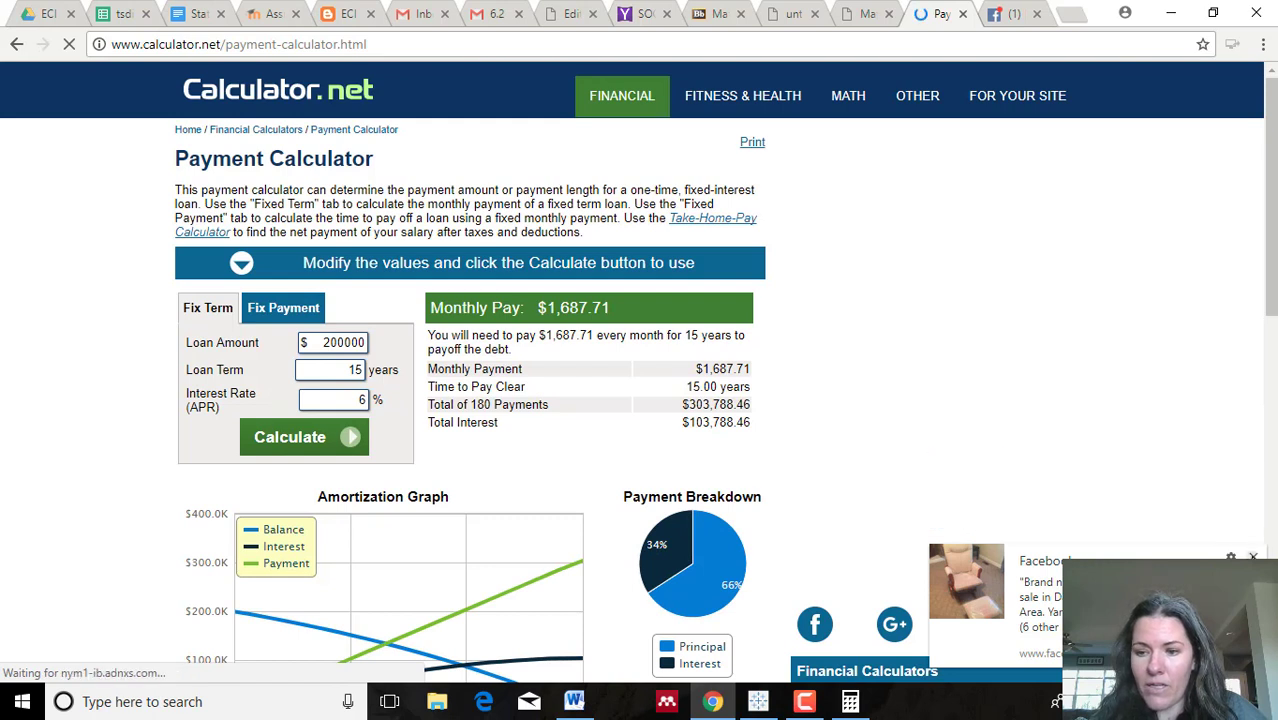
- Set the loan amount to 100000 and the loan term to 5 years in the Payment Calculator
left_click_drag(323, 342, 445, 366)
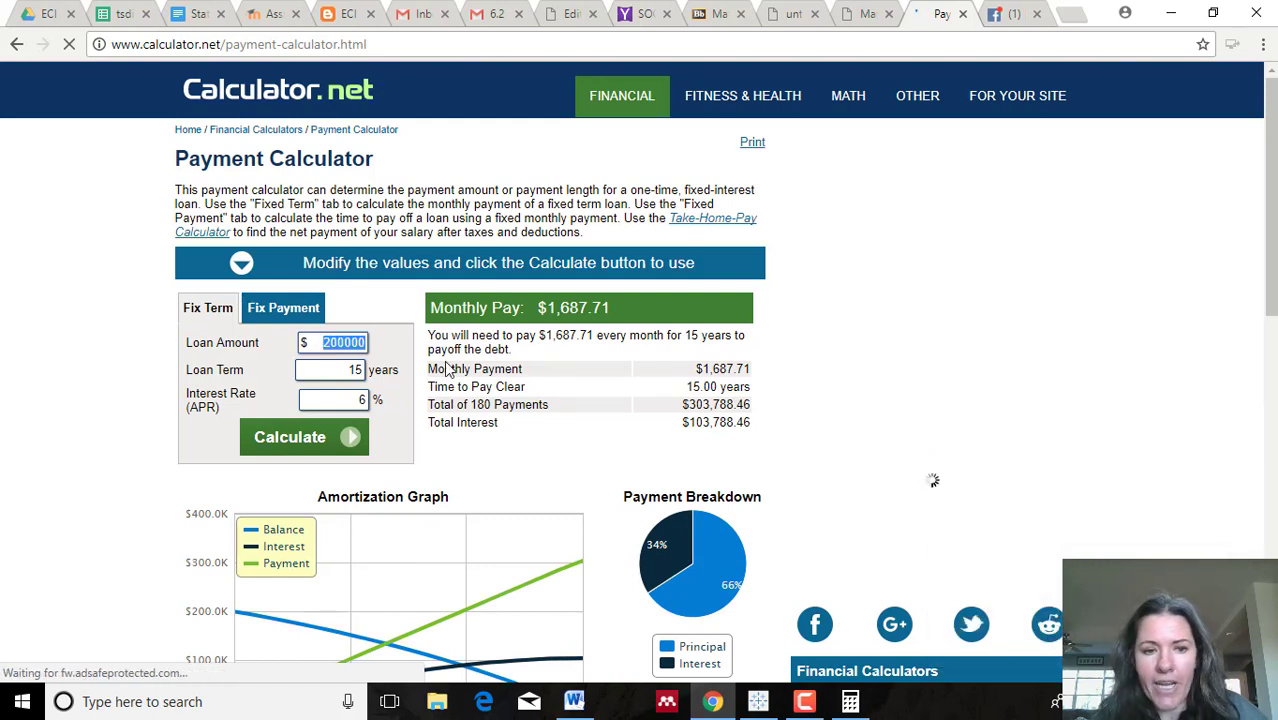
type("1000")
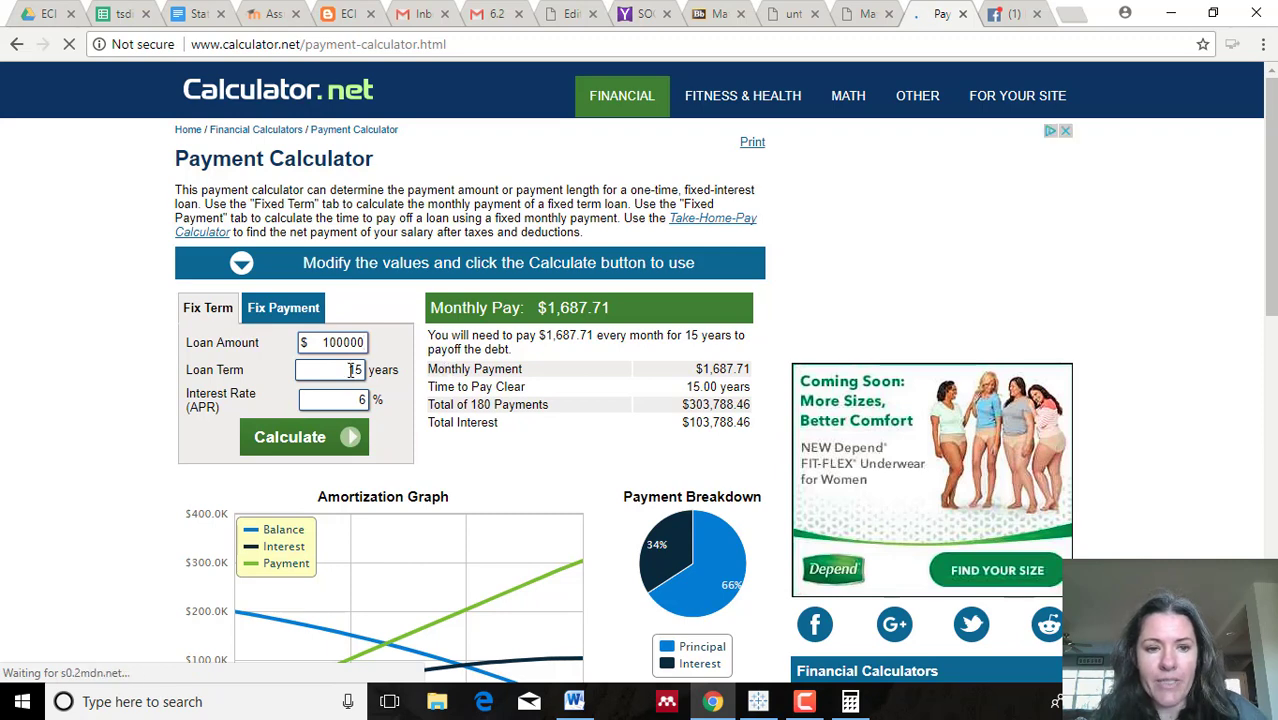
left_click_drag(352, 370, 386, 370)
type("5")
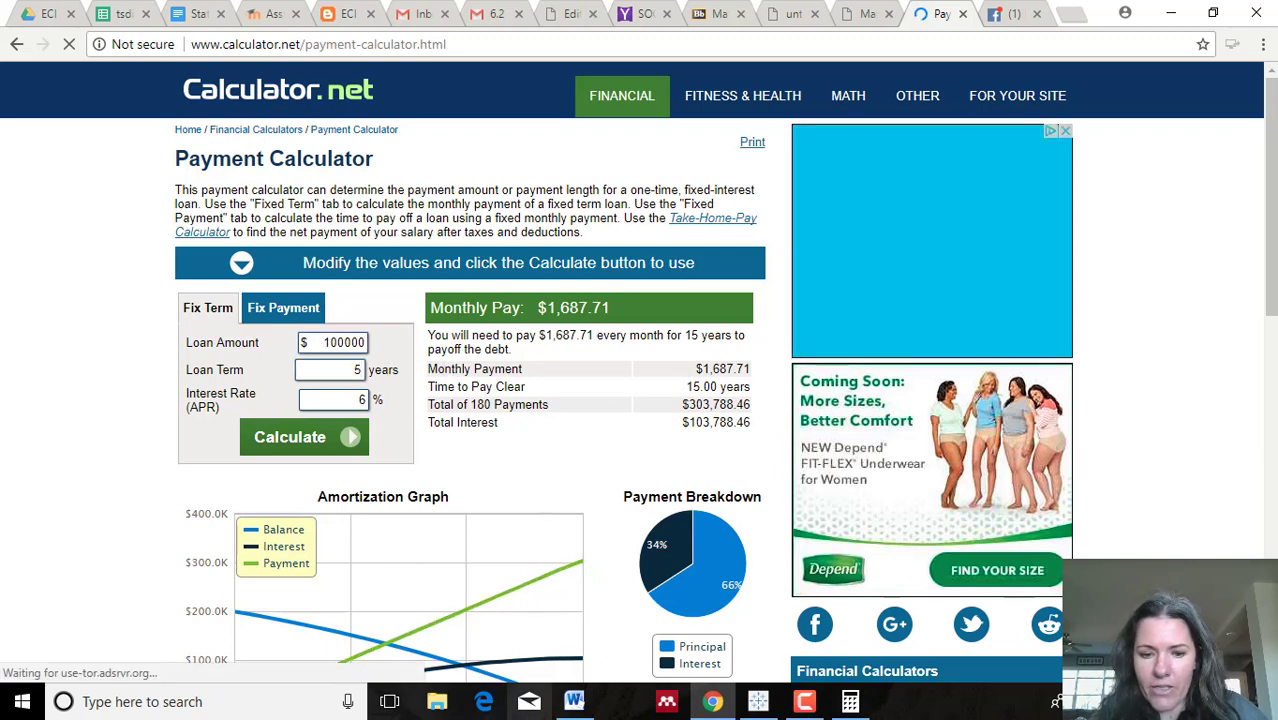
- Check the rate in the Word equations, then set the Payment Calculator's interest rate to 6.75% and calculate the monthly payment
left_click(575, 701)
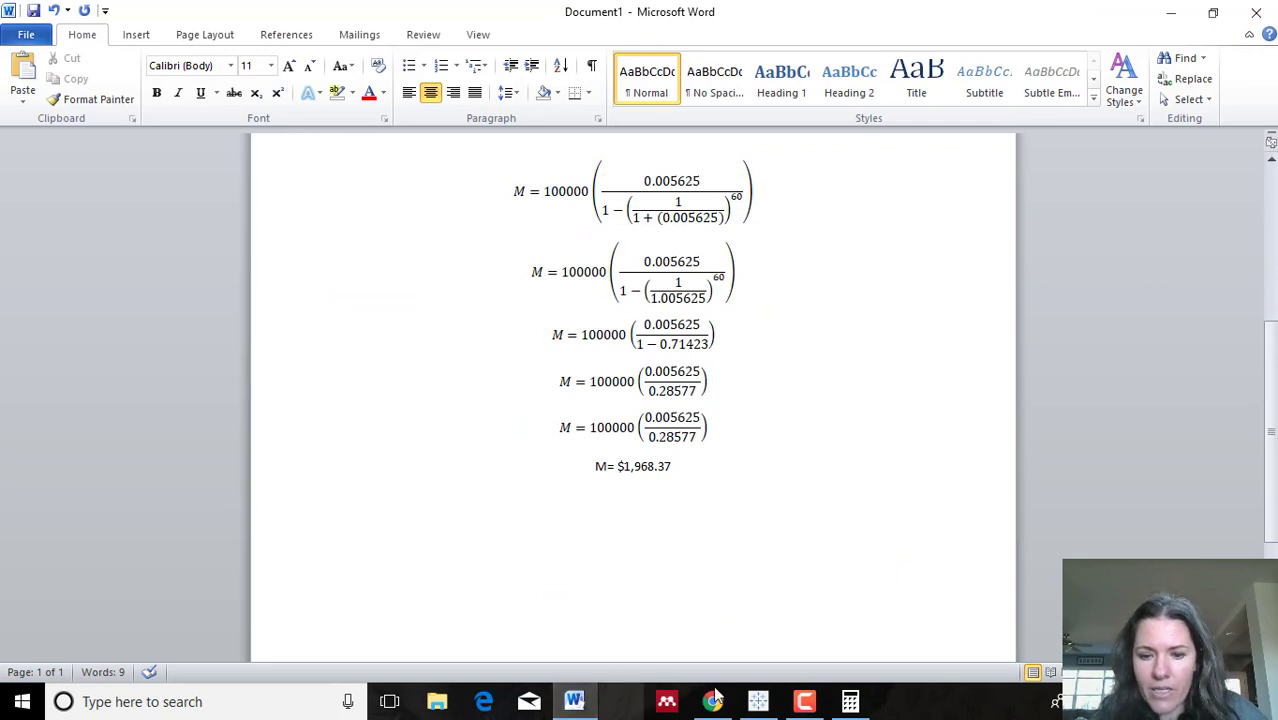
scroll(725, 471, "up", 2)
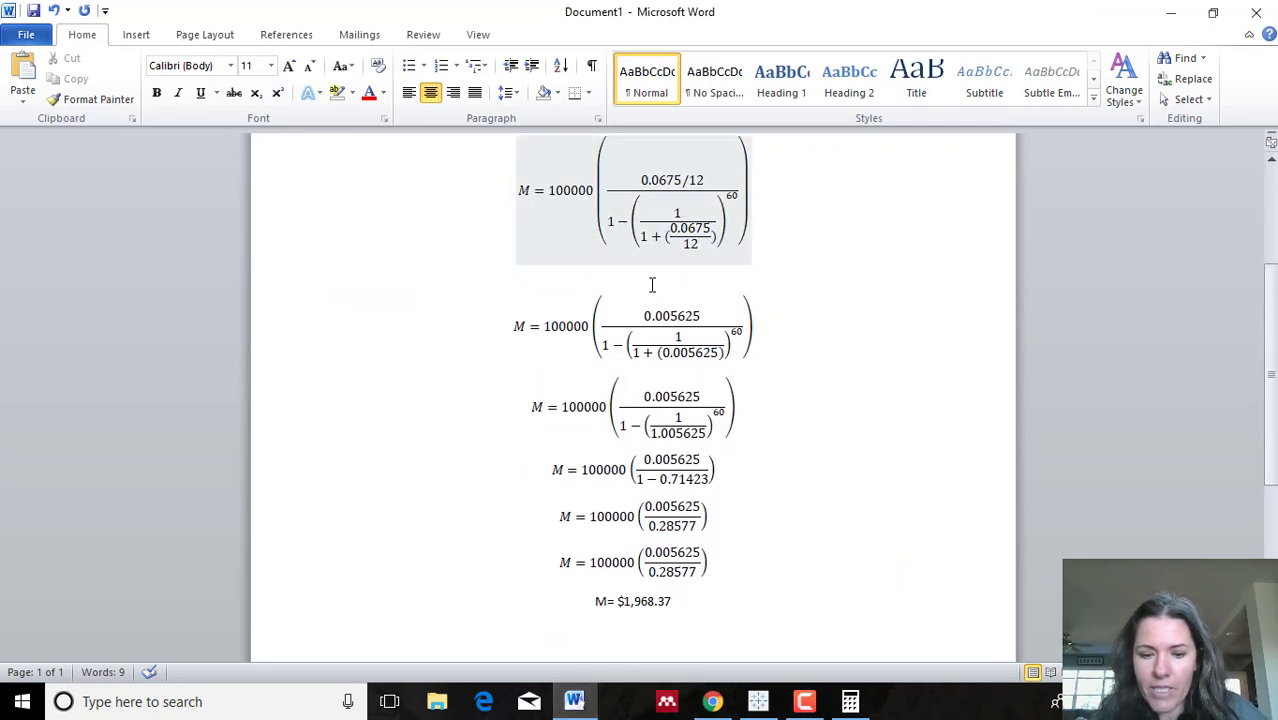
left_click(712, 701)
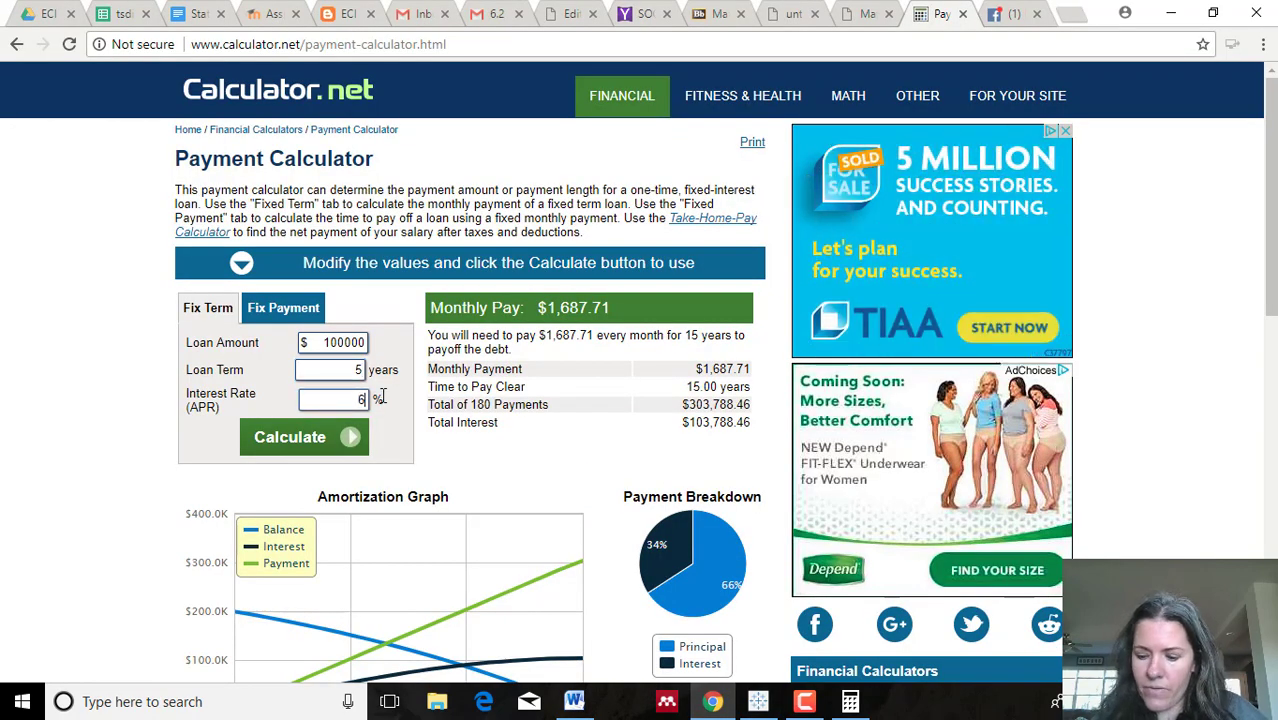
left_click(364, 399)
type(".75")
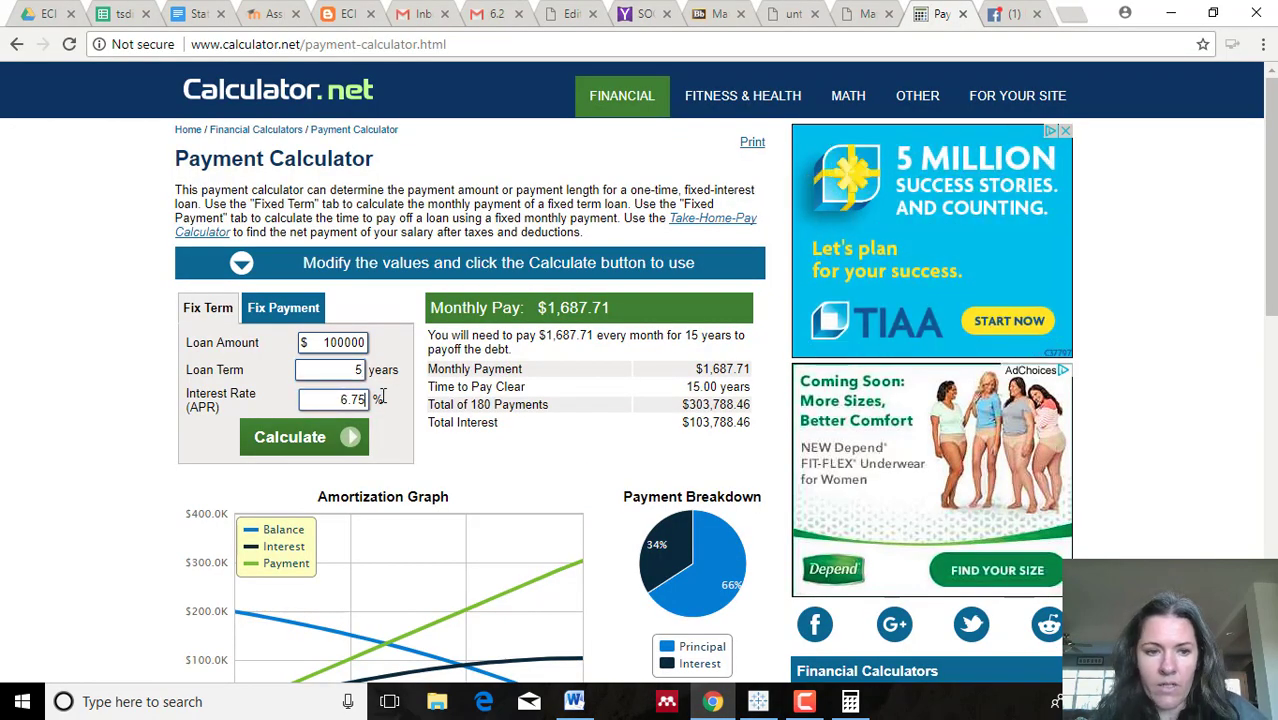
left_click(342, 438)
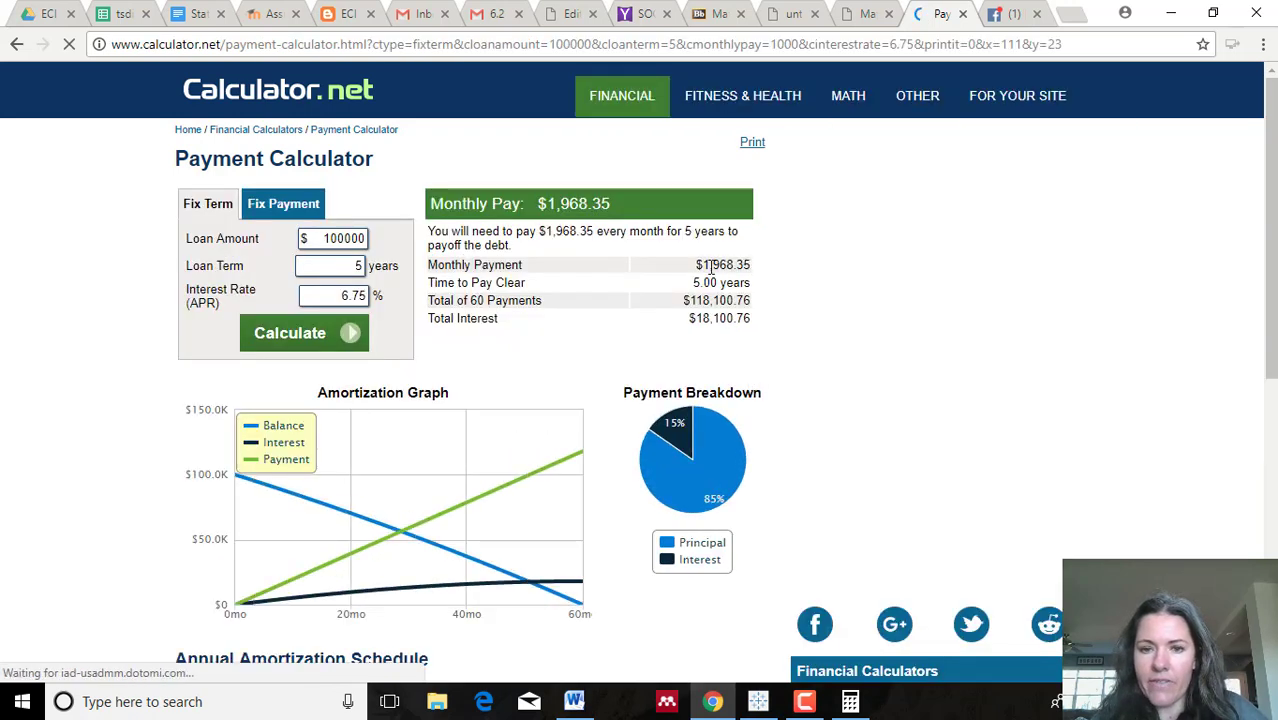
- Compare the calculated monthly payment with the Word result, examine the total of 60 payments online, and return to the original formula in Word
left_click(586, 702)
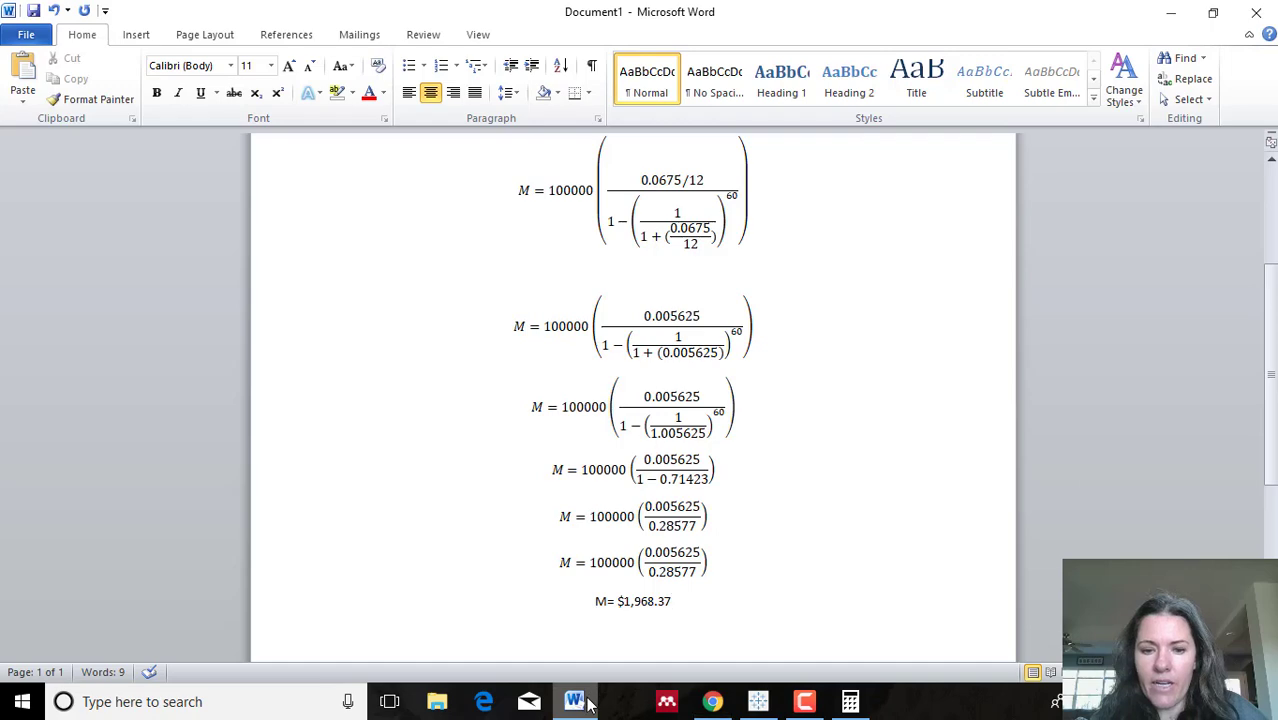
left_click(588, 702)
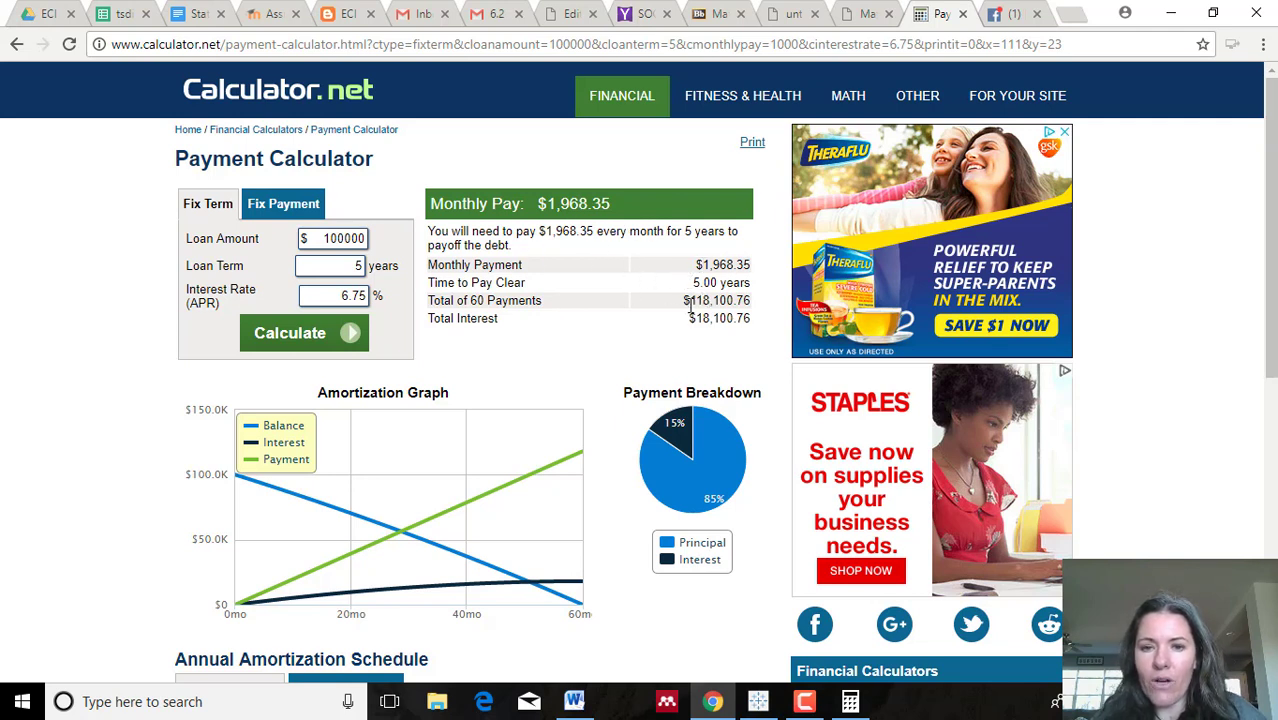
left_click_drag(687, 300, 756, 320)
left_click(756, 320)
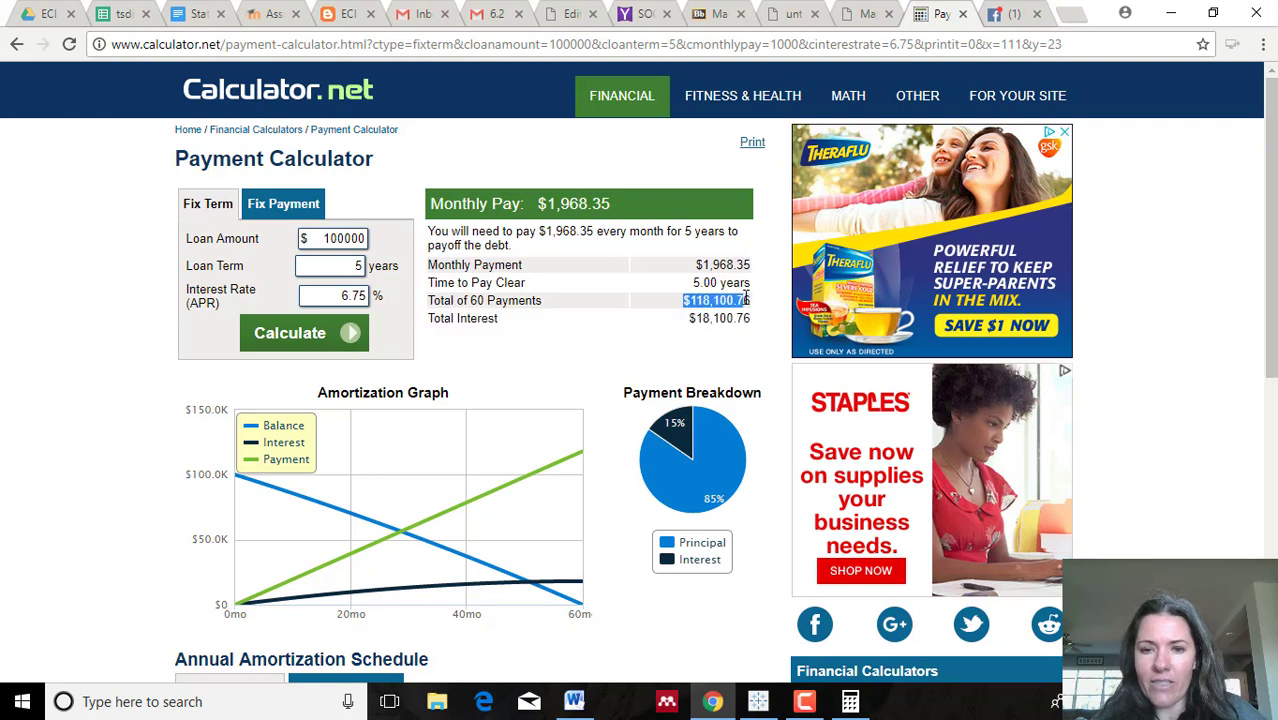
left_click_drag(687, 300, 758, 318)
left_click(731, 335)
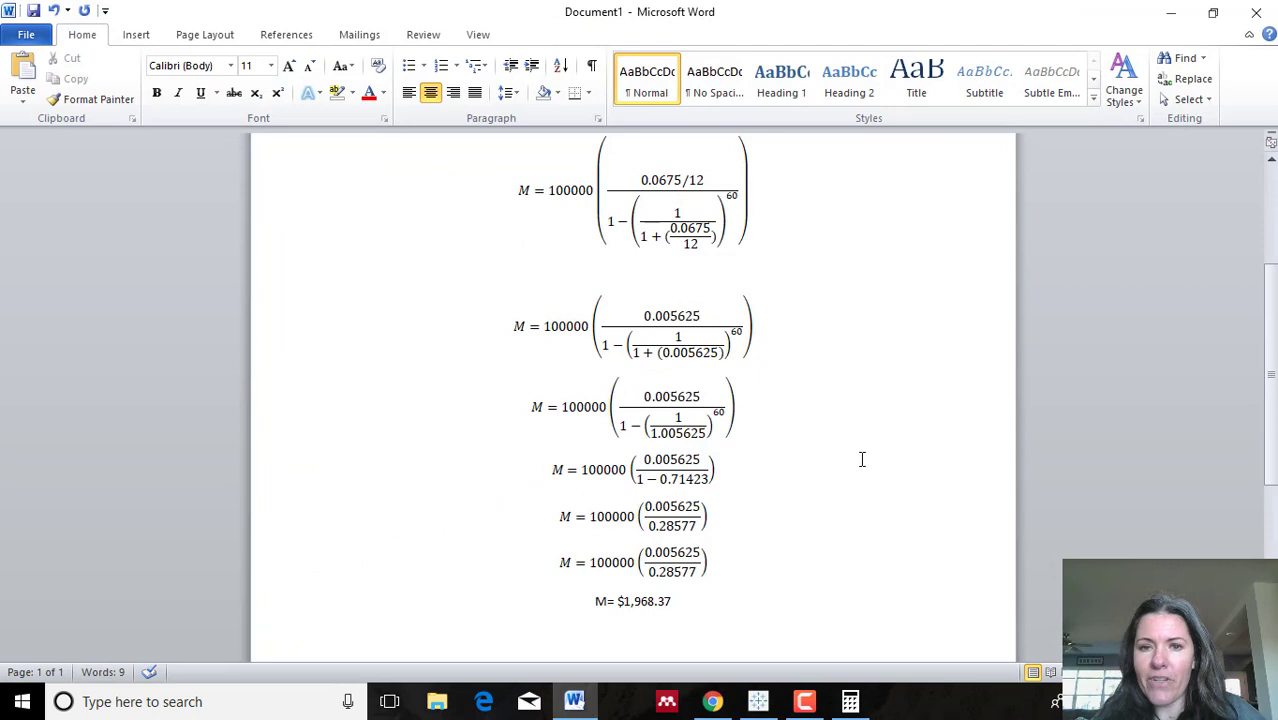
scroll(862, 459, "up", 5)
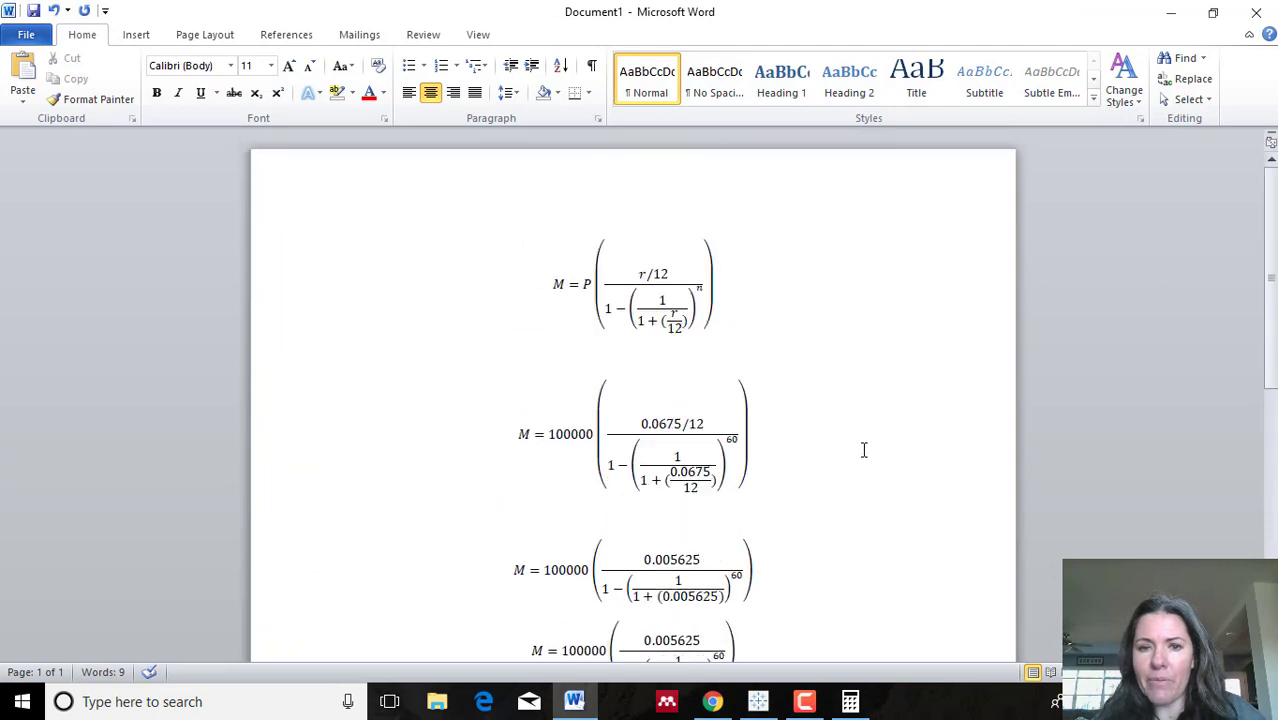